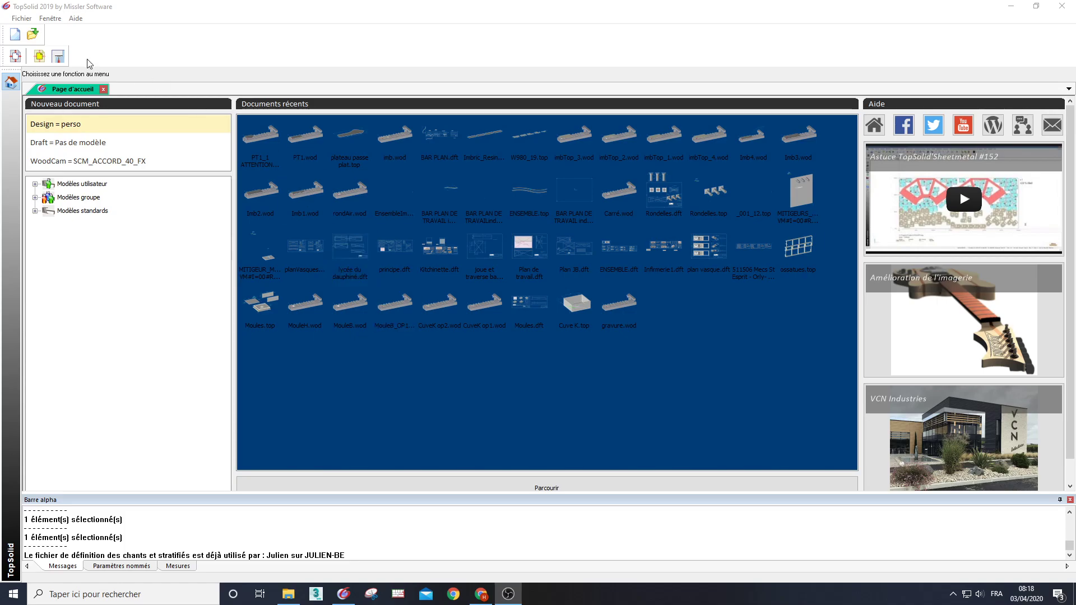
Step: Create a new Design document from the perso model and set its height parameter H to 19 mm
left_click(19, 38)
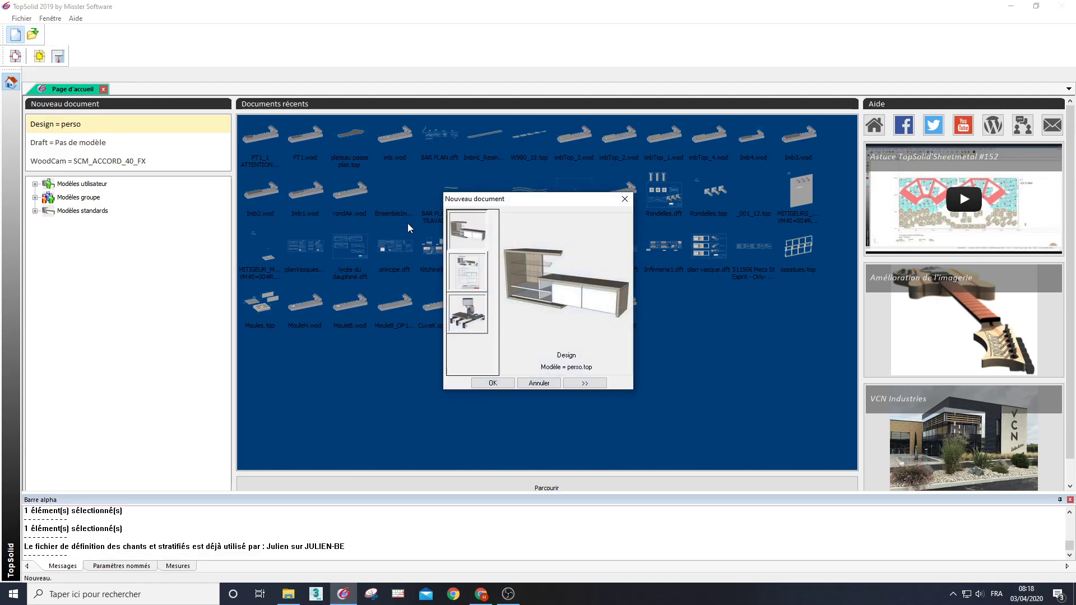
left_click(506, 384)
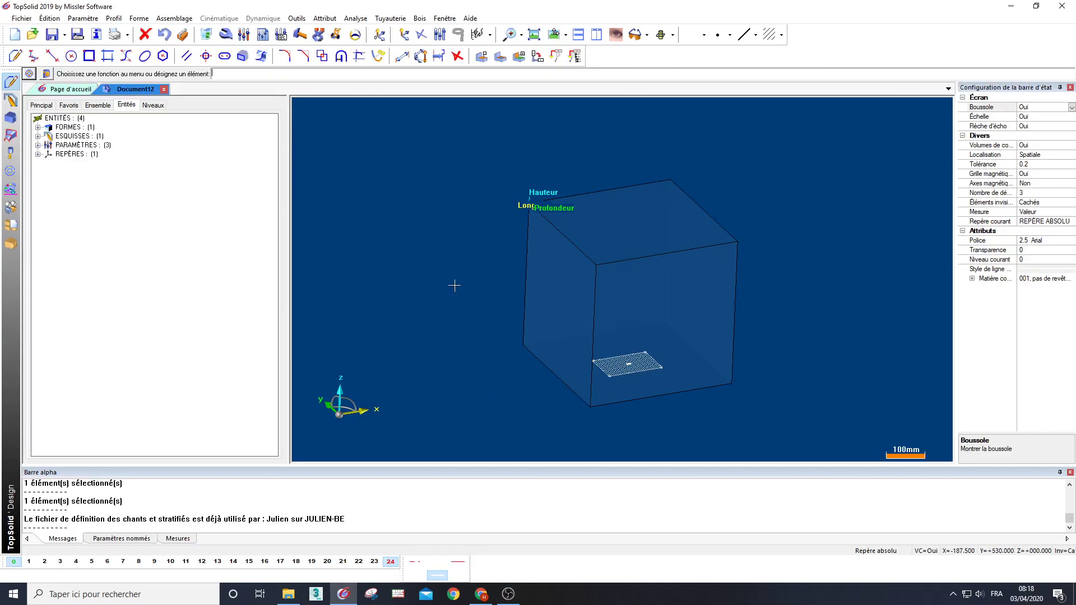
left_click(37, 146)
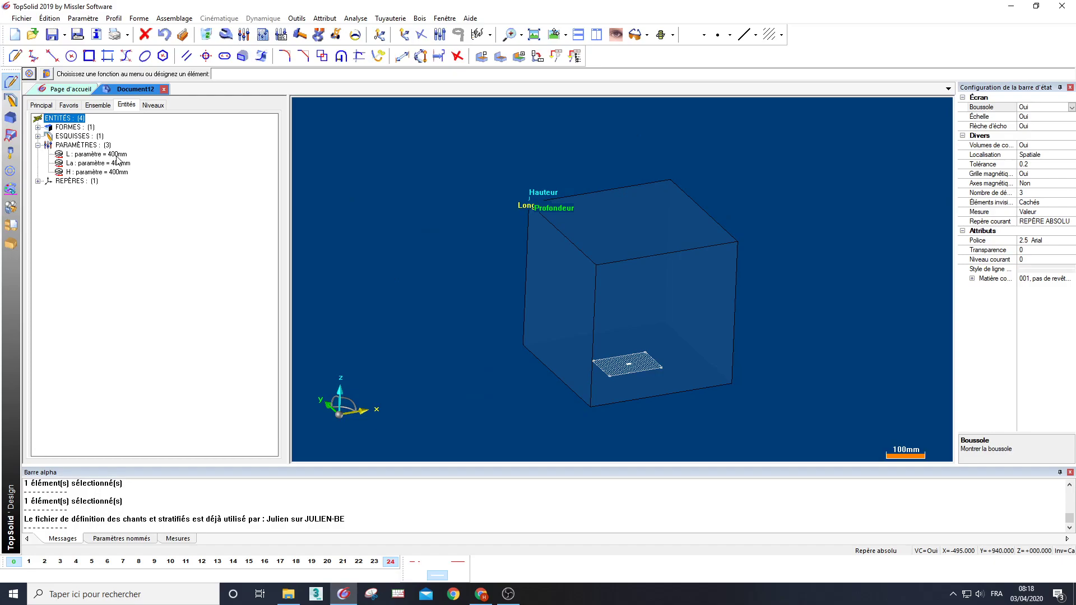
double_click(90, 172)
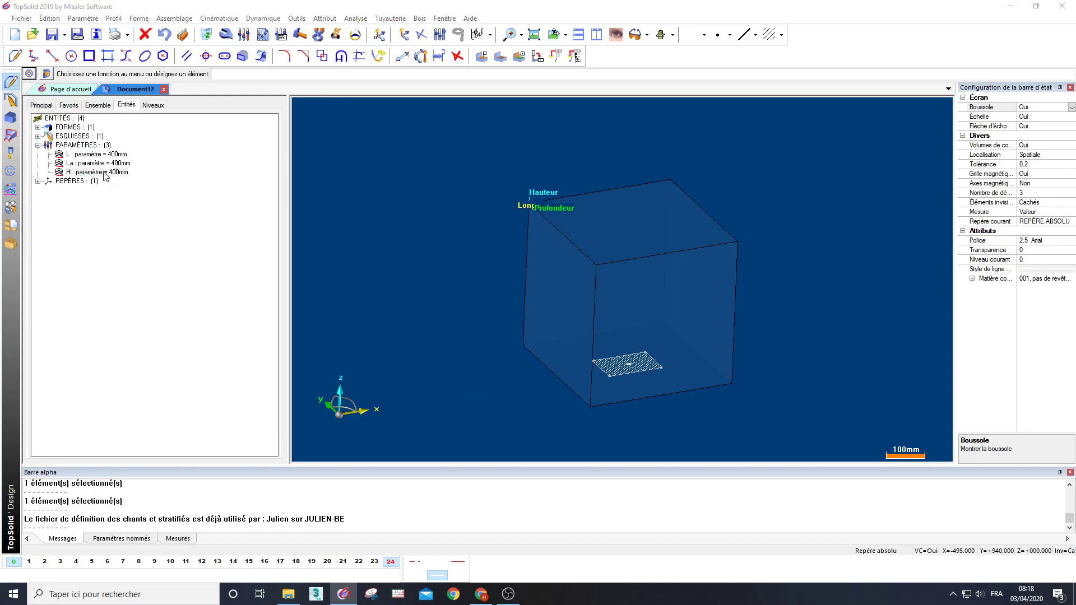
type("19")
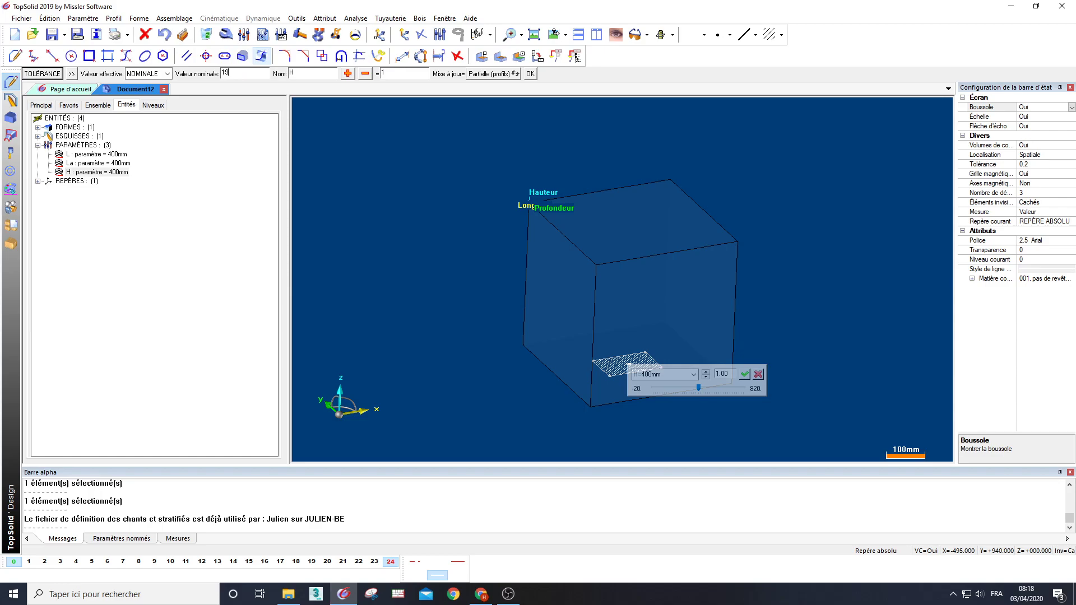
key("Return")
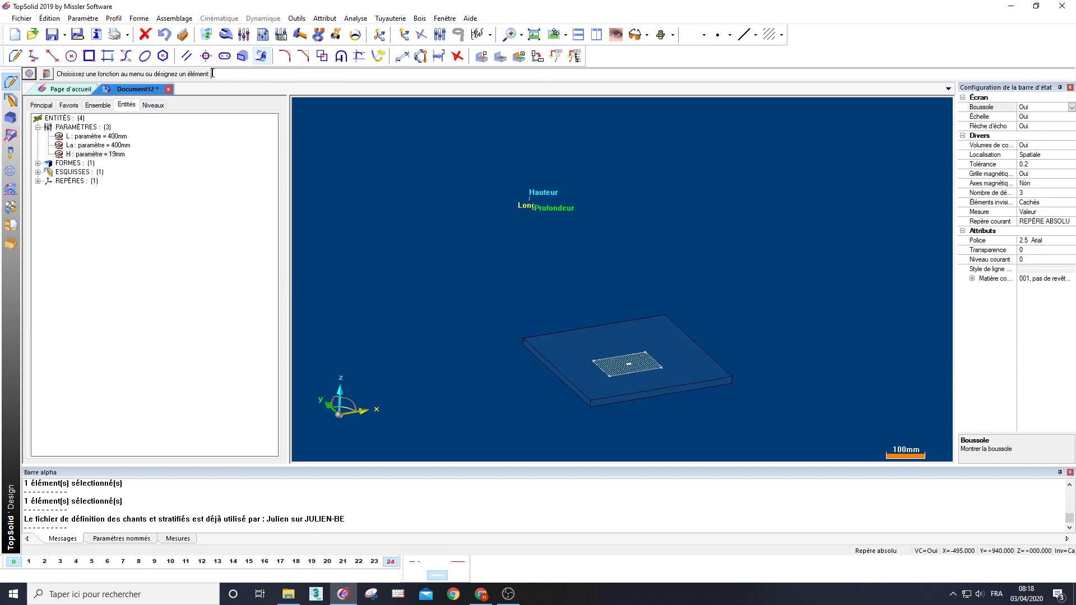
Step: Build a constrained block as a 19 mm thick upright panel, 200 mm high, spanning the full edge of the base panel
left_click(12, 244)
middle_click_drag(526, 273, 328, 202)
middle_click_drag(404, 266, 402, 262)
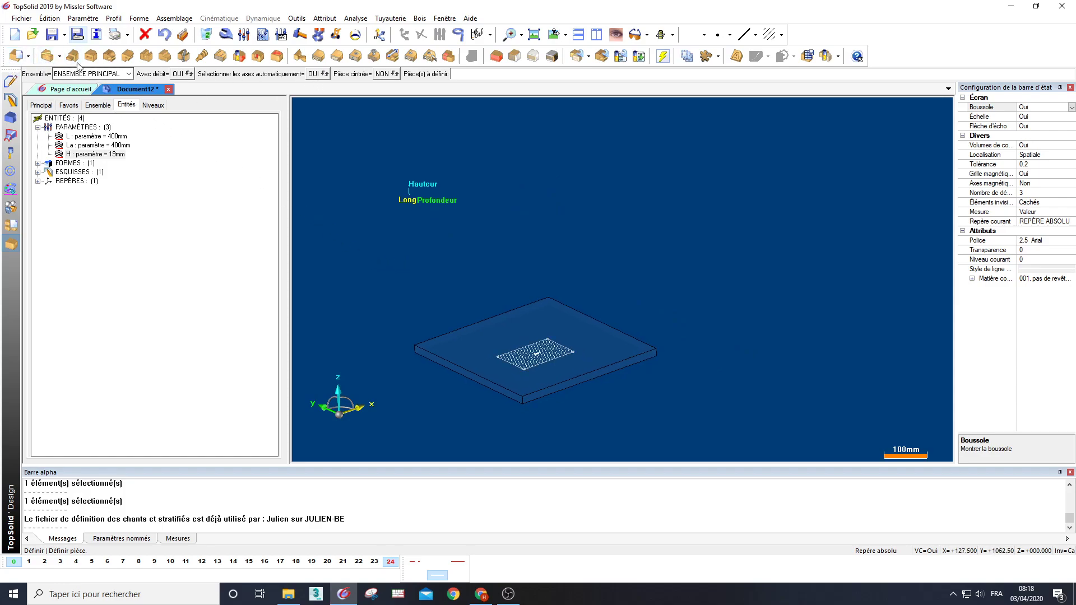
left_click(496, 55)
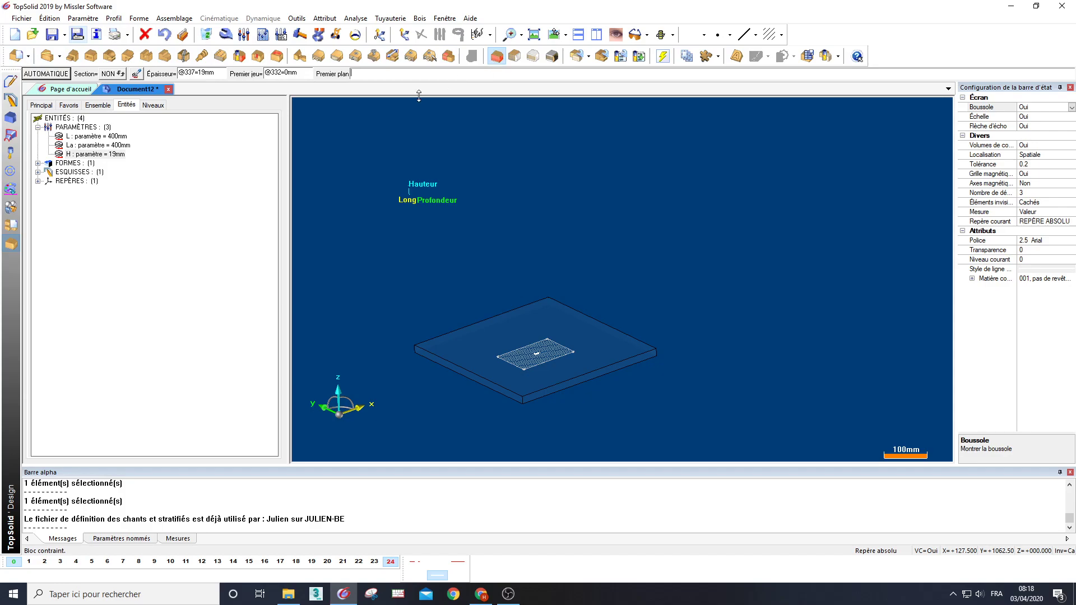
left_click(578, 361)
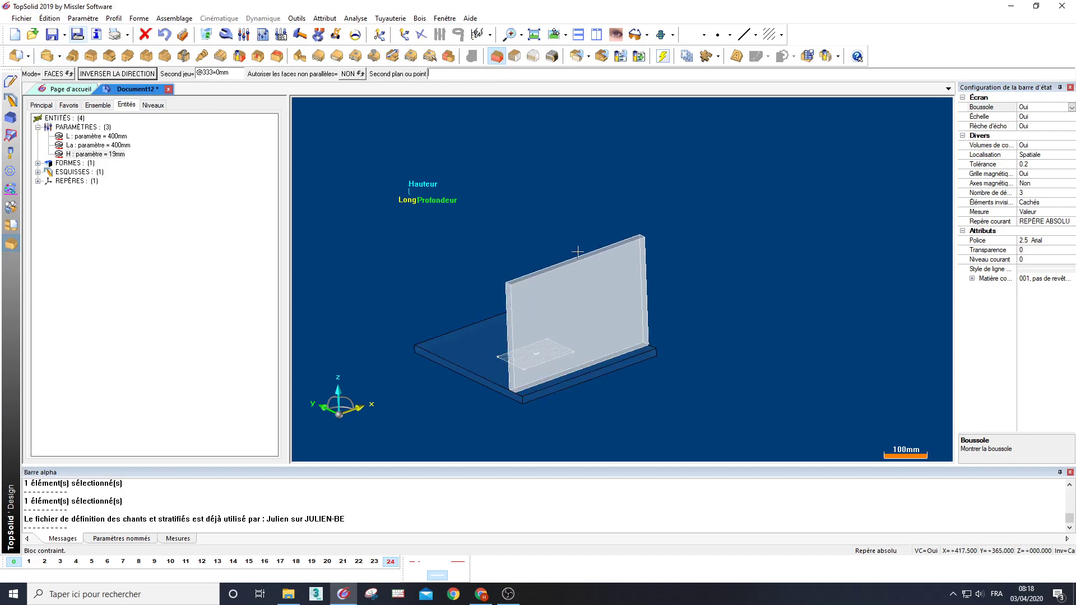
key("Tab")
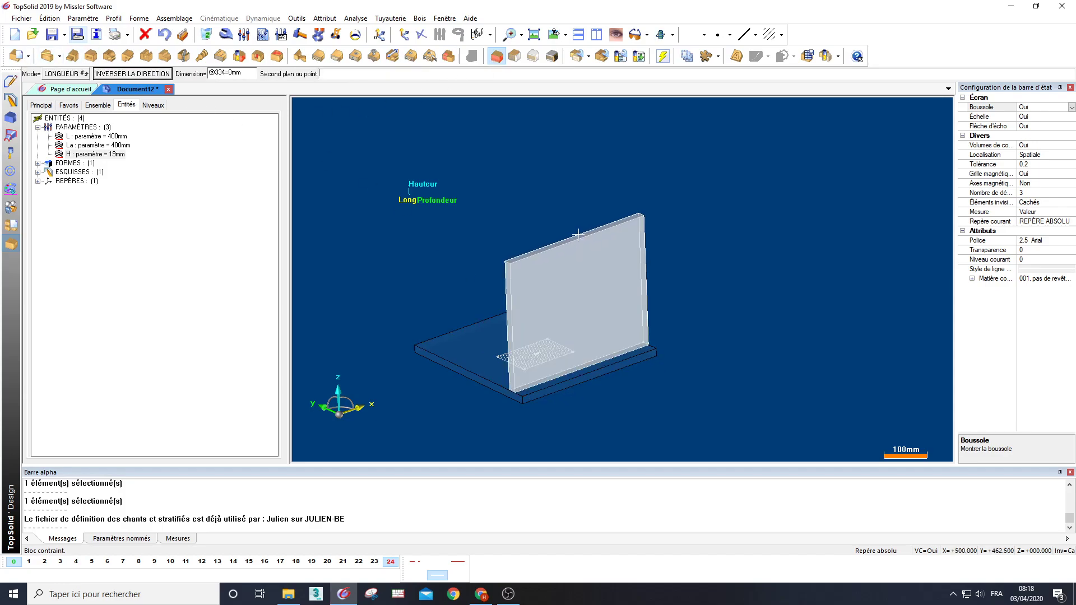
type("200")
key("Return")
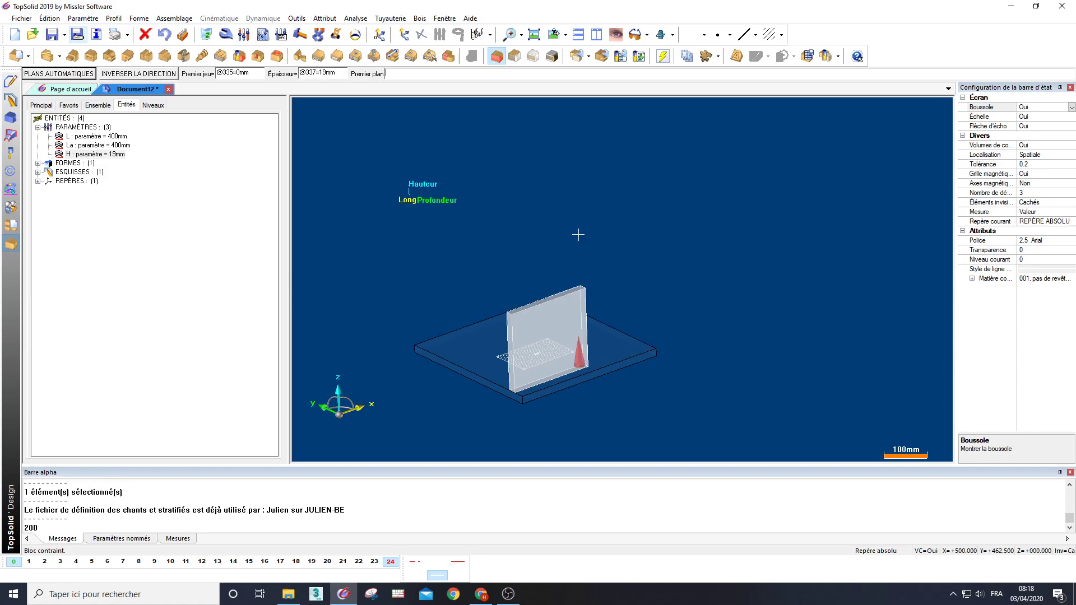
left_click(646, 347)
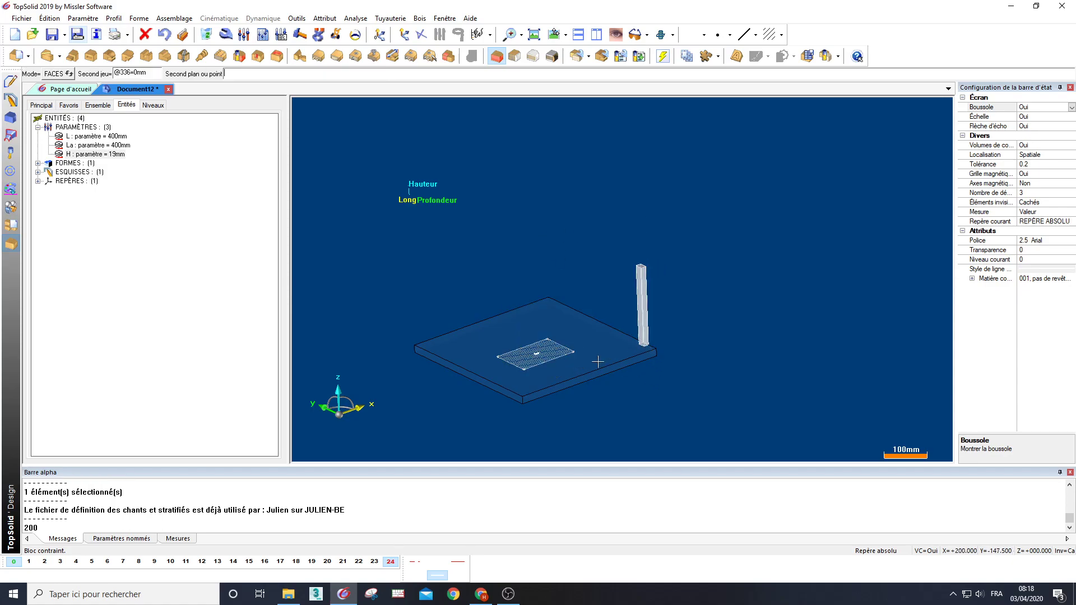
left_click(505, 388)
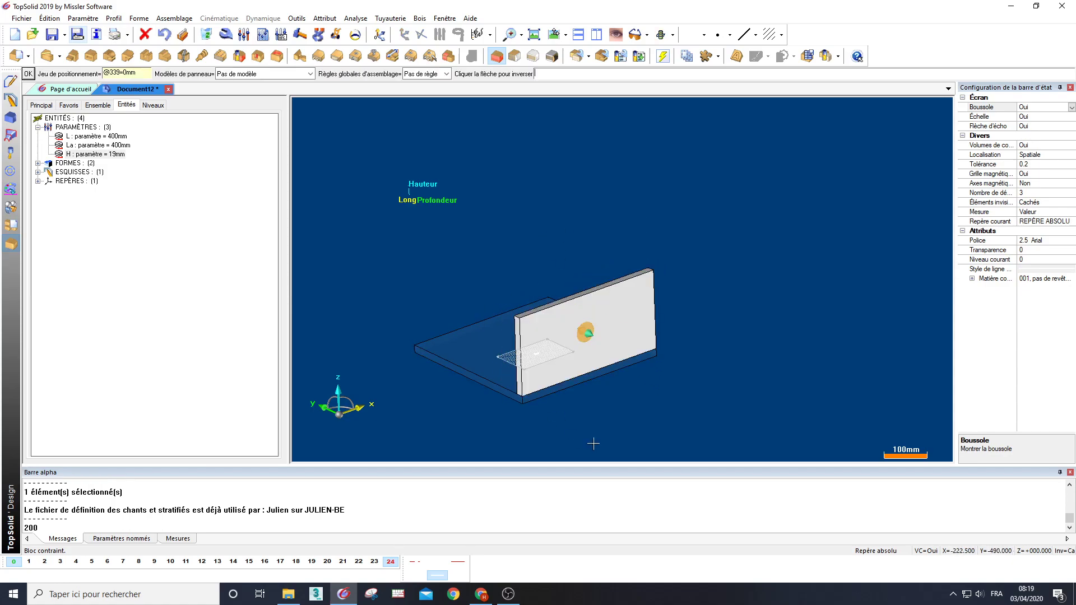
middle_click_drag(594, 440, 560, 404)
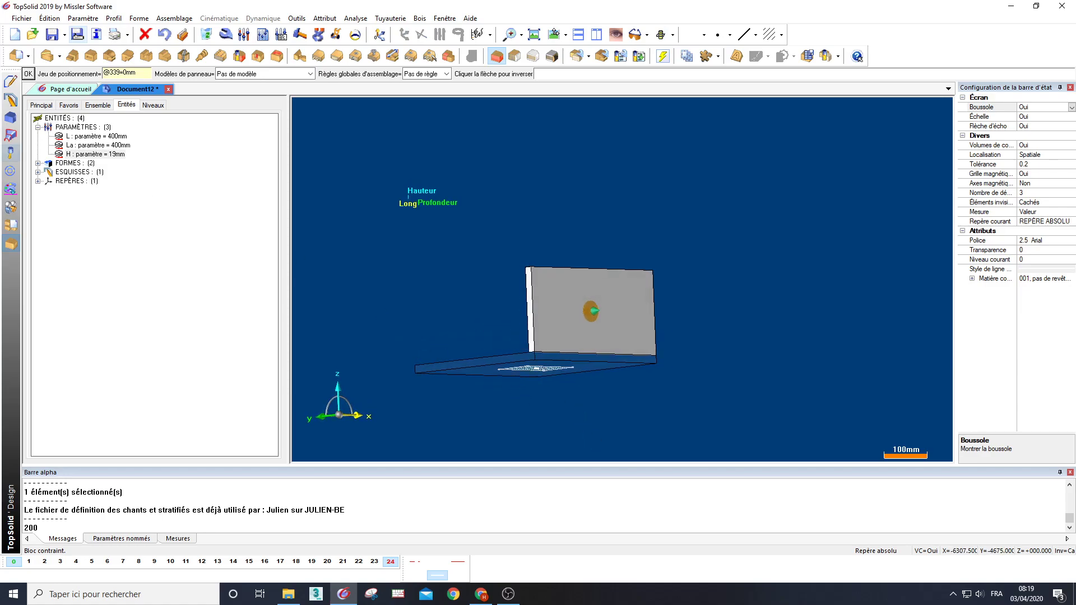
Step: Remove the transparency from the horizontal base panel
left_click(16, 226)
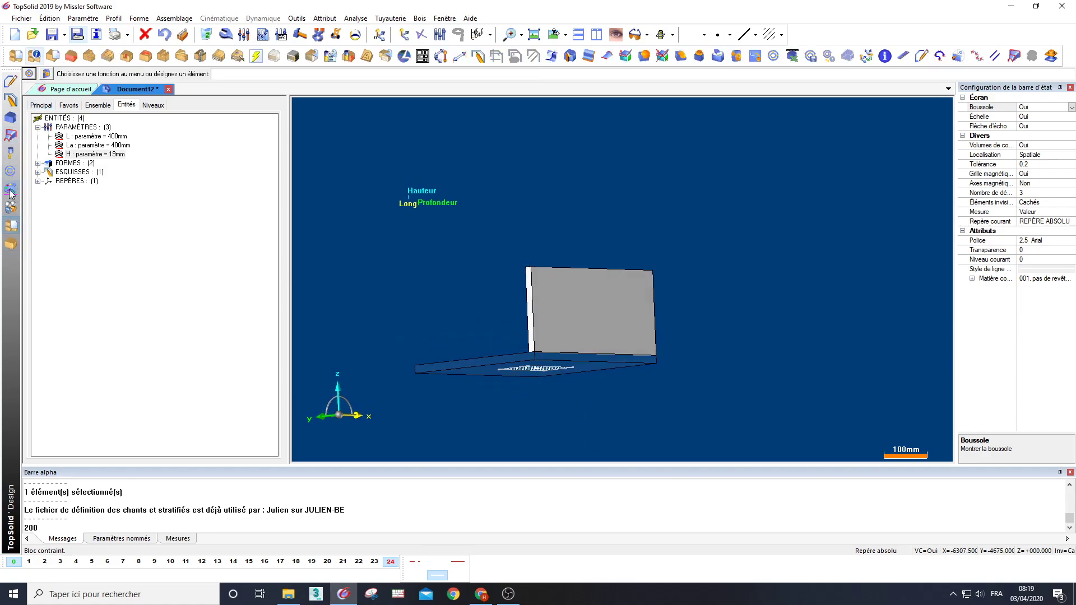
left_click(11, 192)
left_click(35, 56)
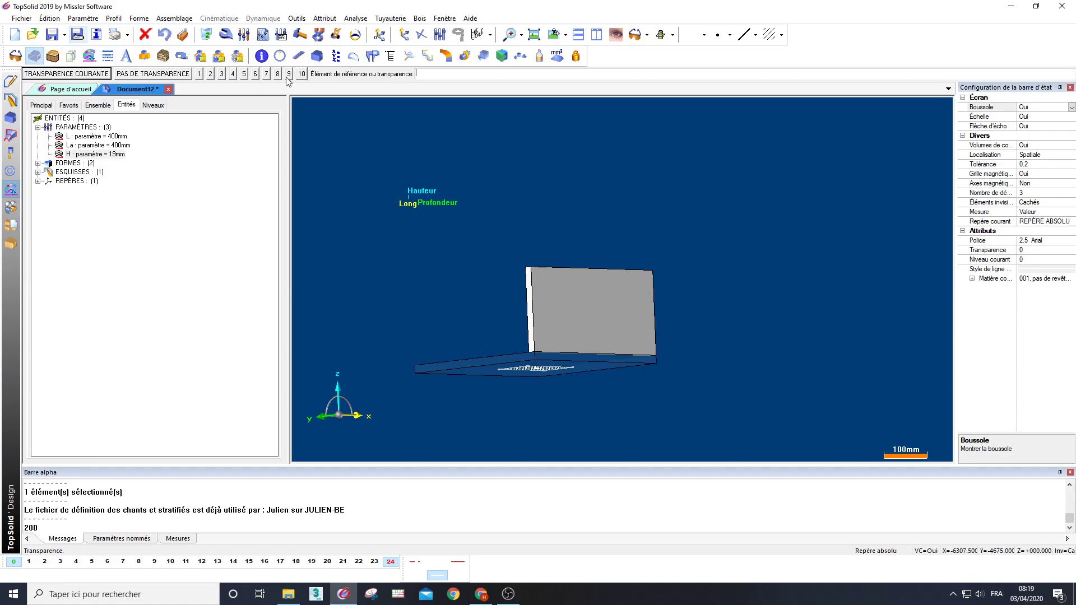
left_click(141, 76)
left_click(473, 386)
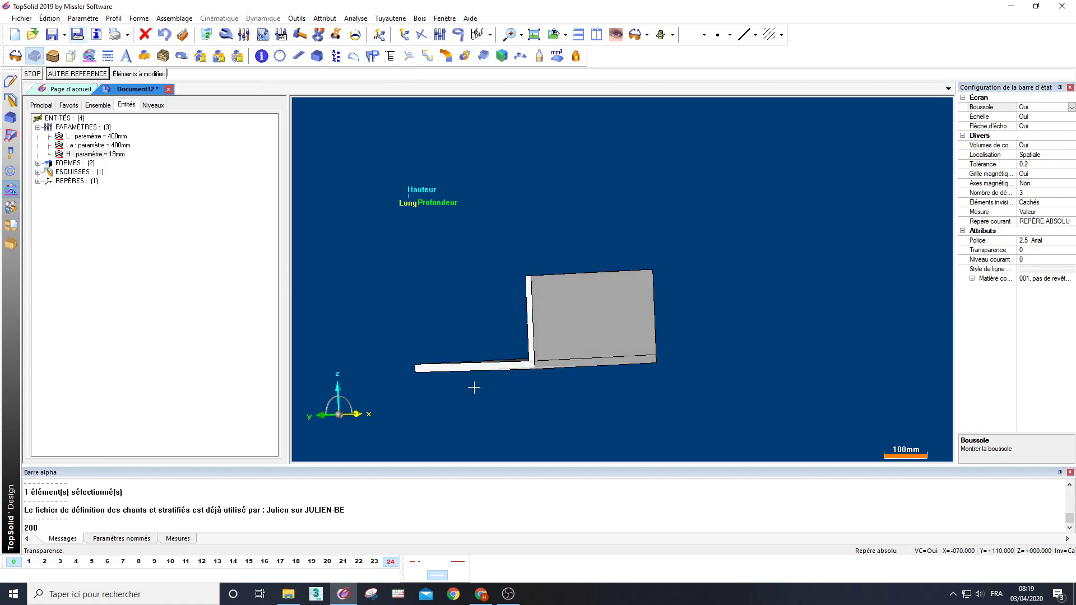
middle_click_drag(474, 387, 448, 358)
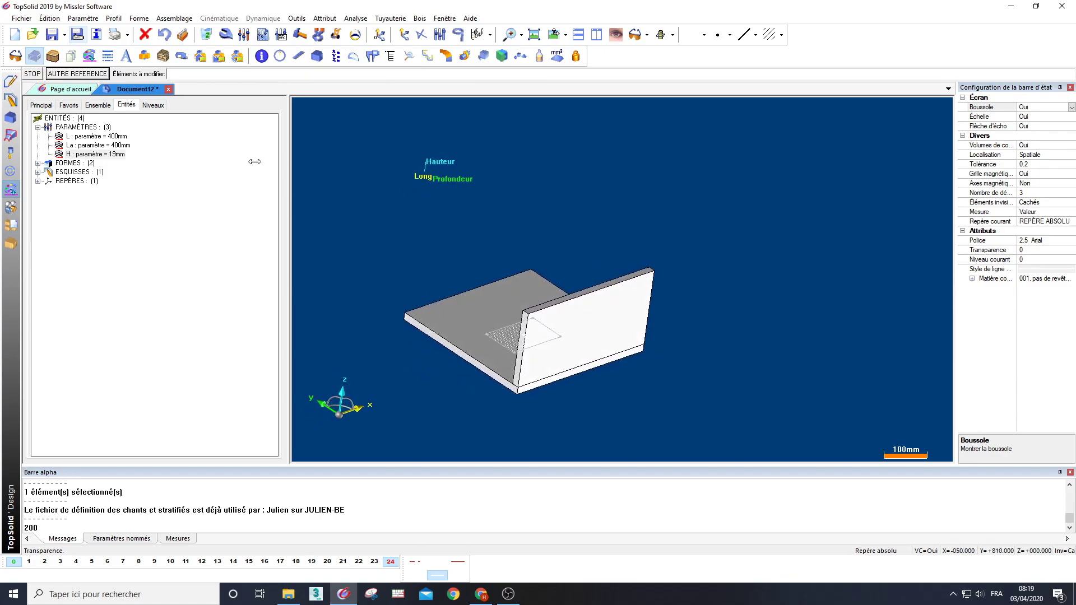
Step: Define the base panel and the upright panel as parts with the multiple-part definition
left_click(10, 226)
left_click(34, 56)
left_click(471, 286)
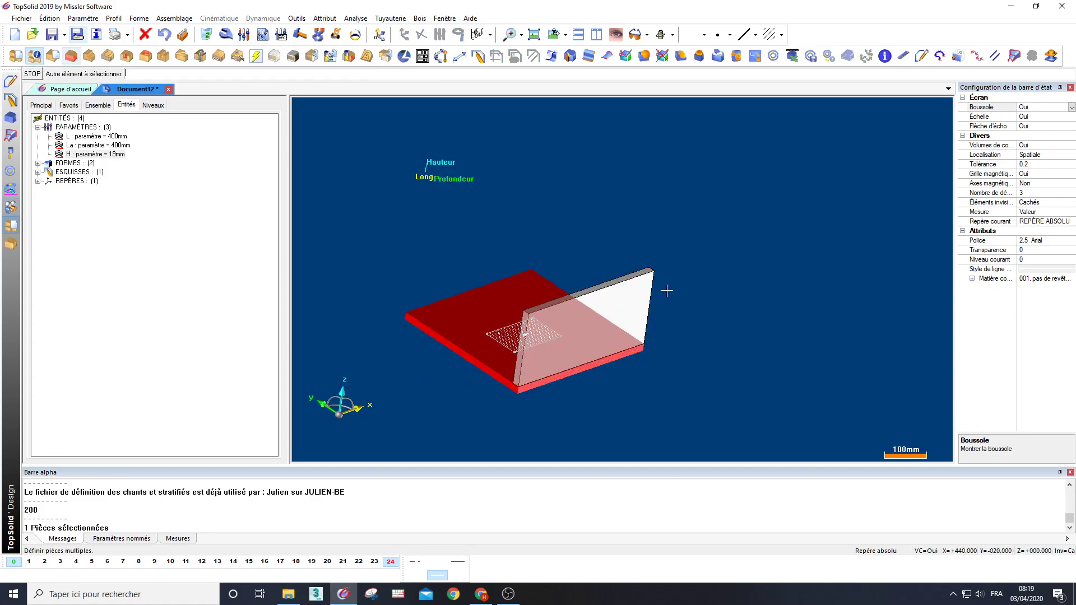
left_click(651, 291)
right_click(726, 252)
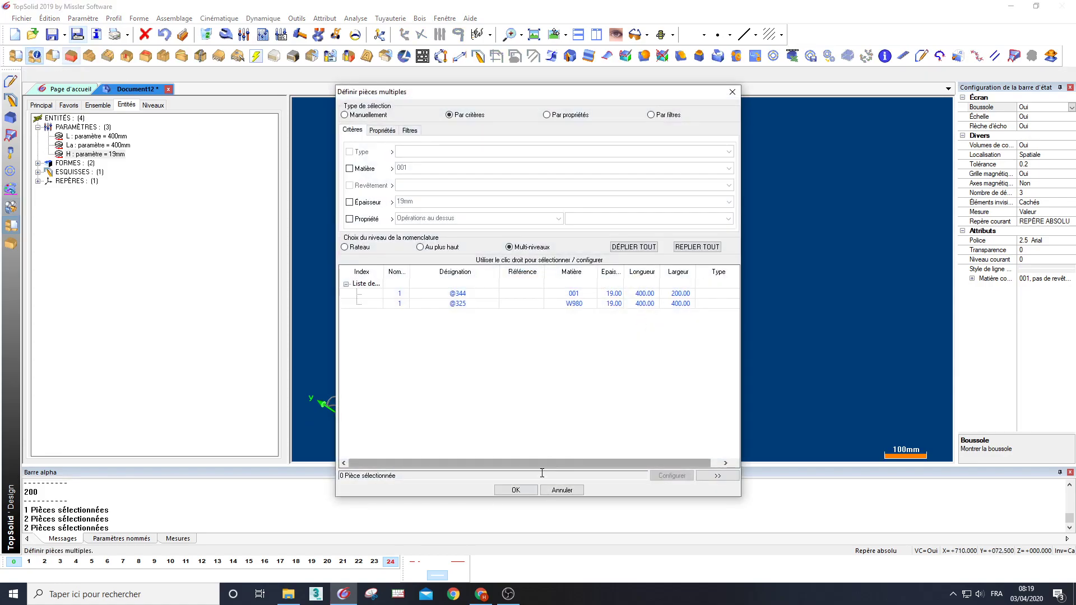
left_click(522, 493)
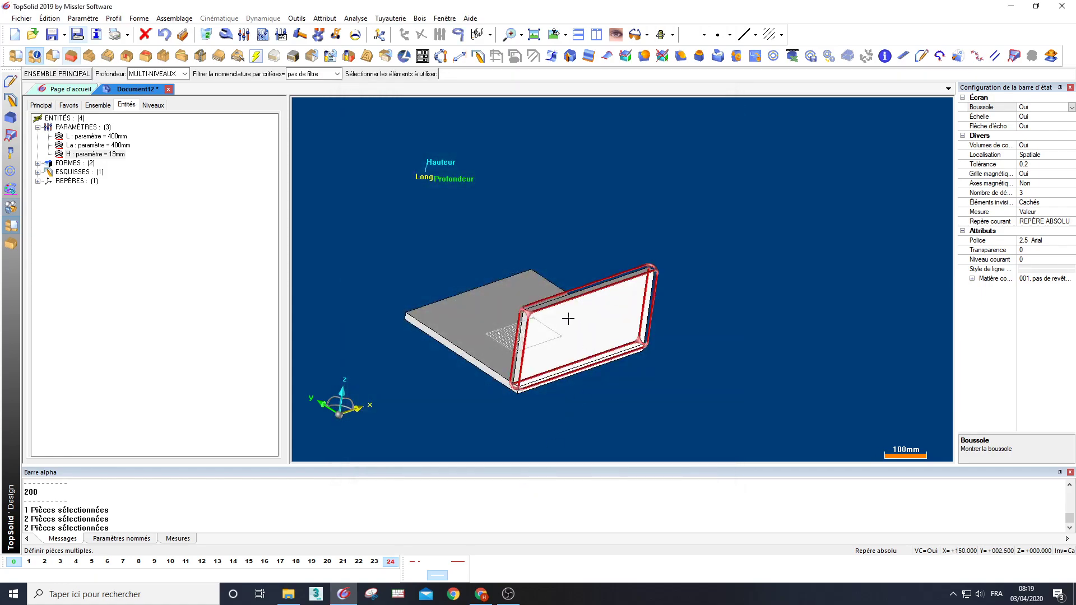
Step: Display the ENSEMBLE structure in the main document tree
left_click(42, 105)
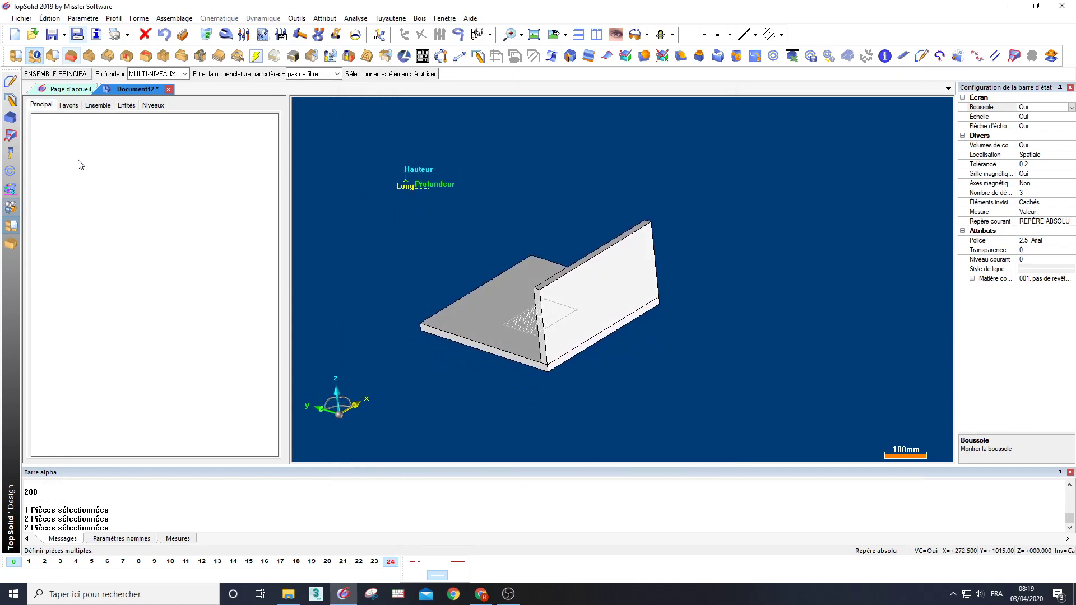
right_click(95, 176)
mouse_move(186, 193)
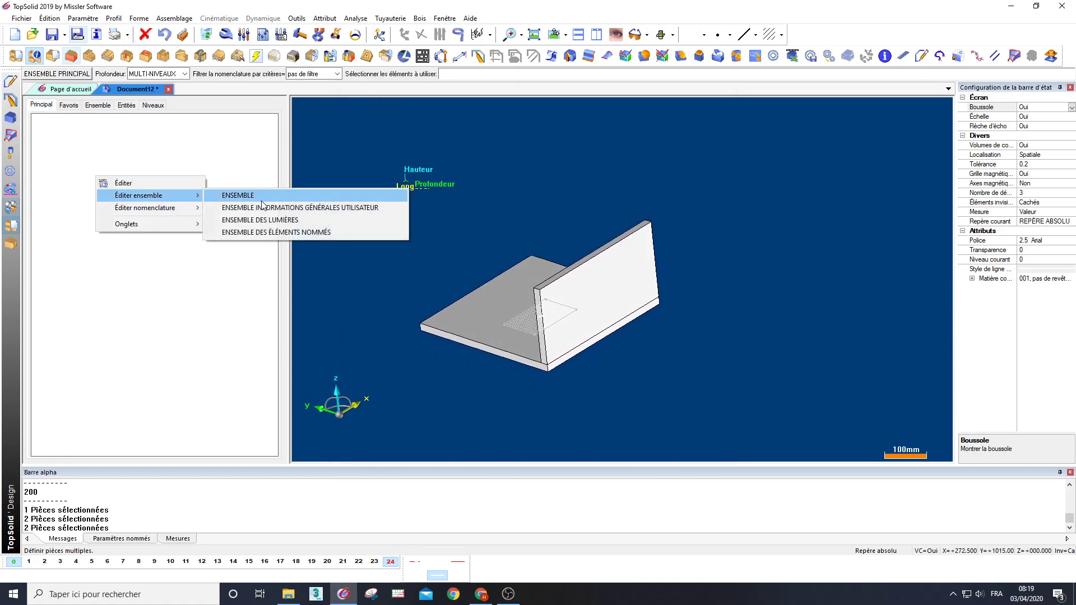
left_click(230, 192)
middle_click_drag(174, 158, 176, 158)
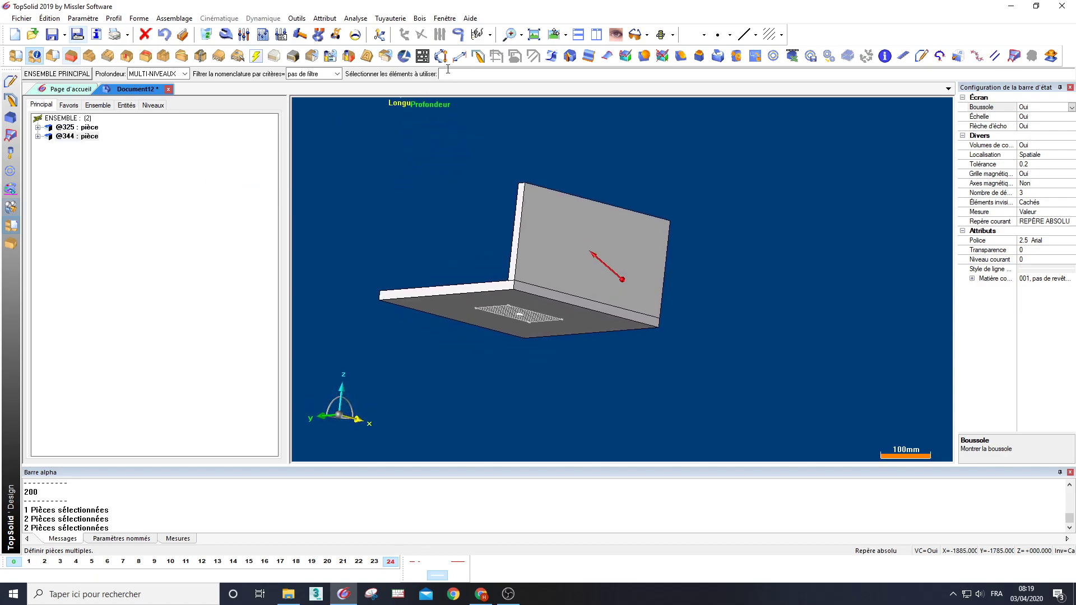
left_click(236, 58)
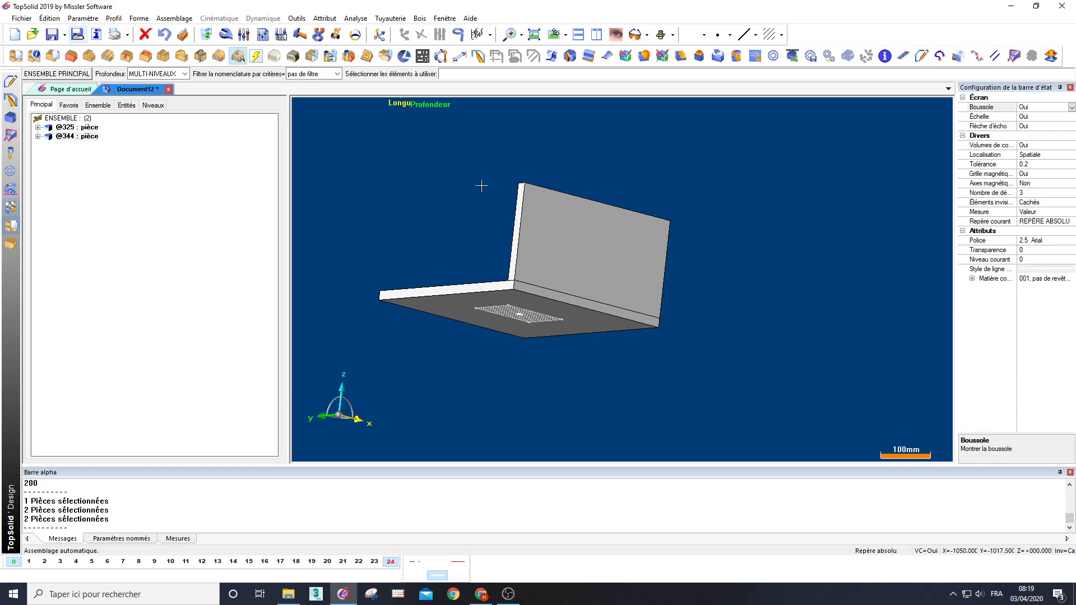
left_click(535, 206)
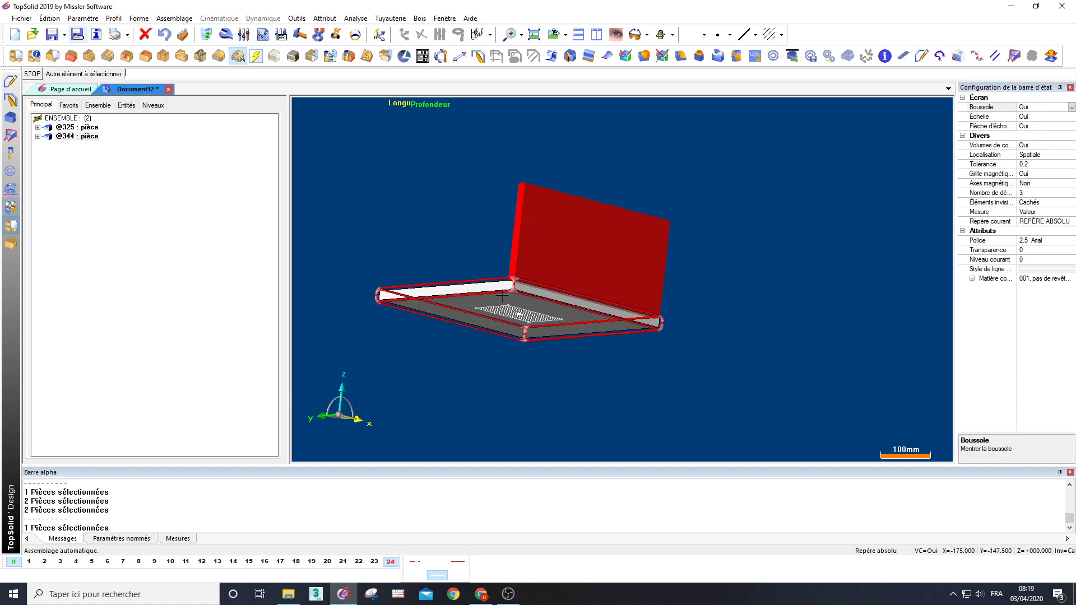
left_click(489, 303)
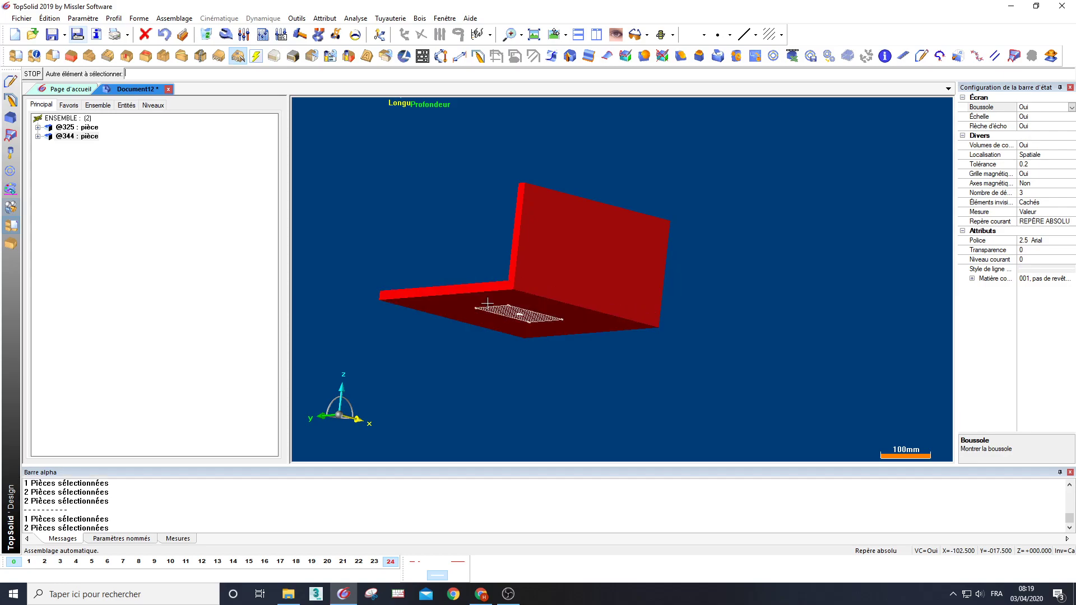
middle_click(389, 176)
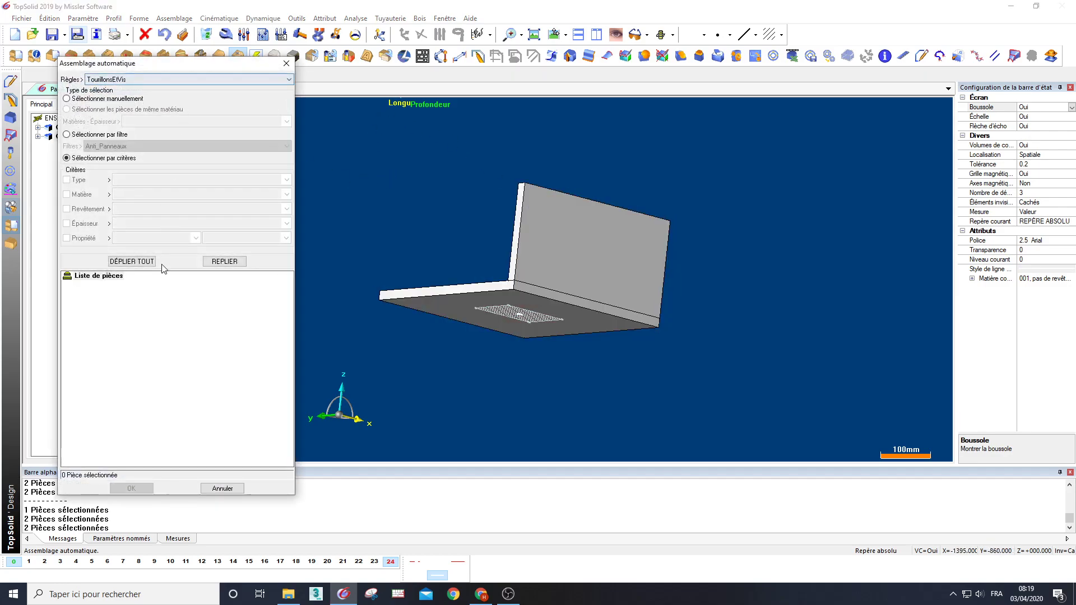
left_click(287, 68)
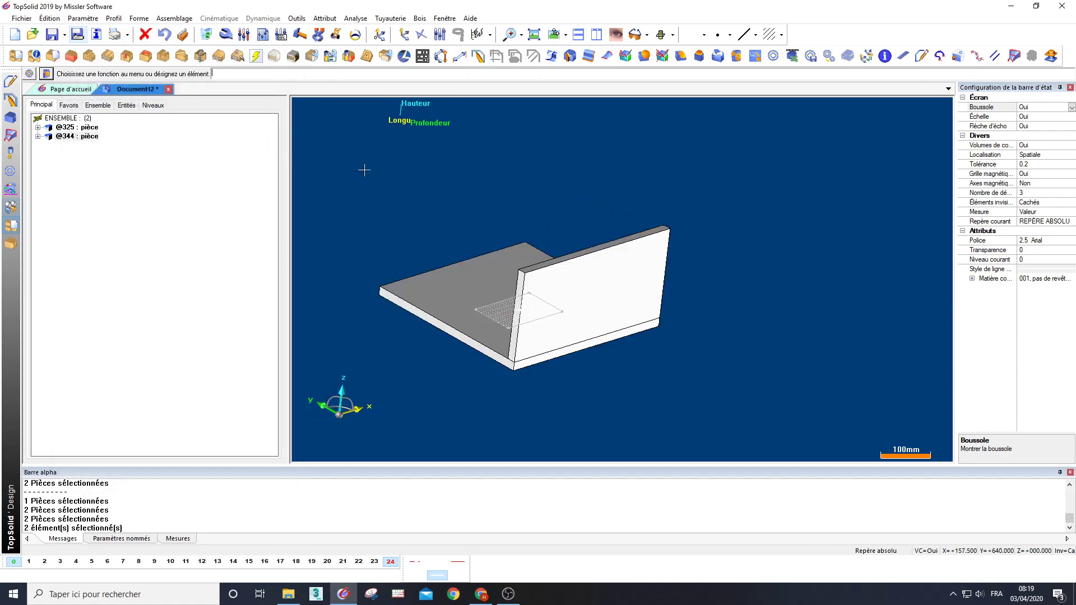
Step: Define the base panel with the designation p1 and assign it the part type Panneaux
left_click(52, 58)
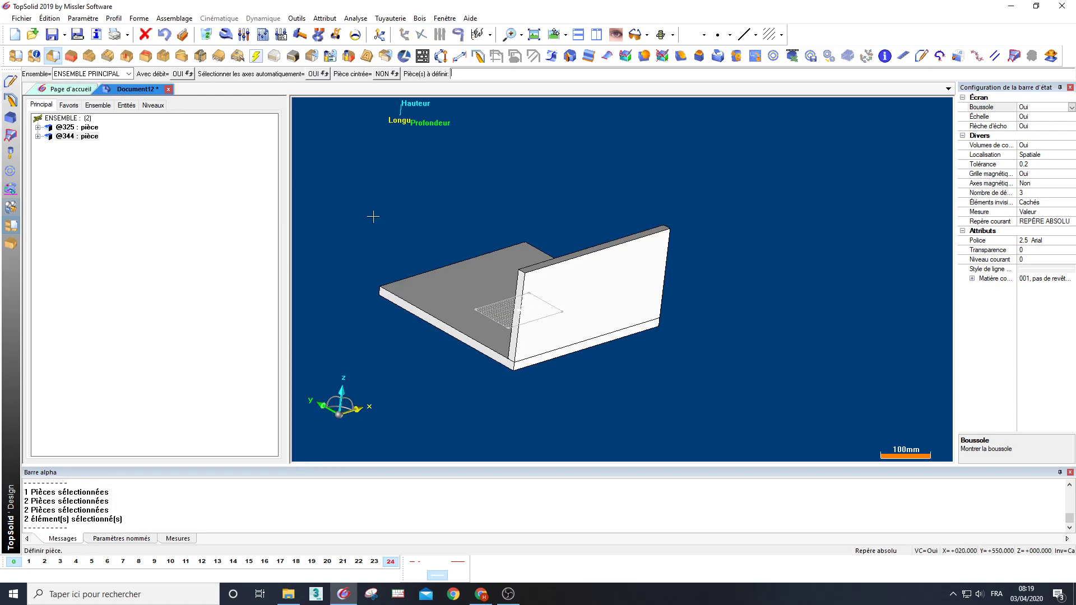
left_click(461, 303)
left_click(429, 220)
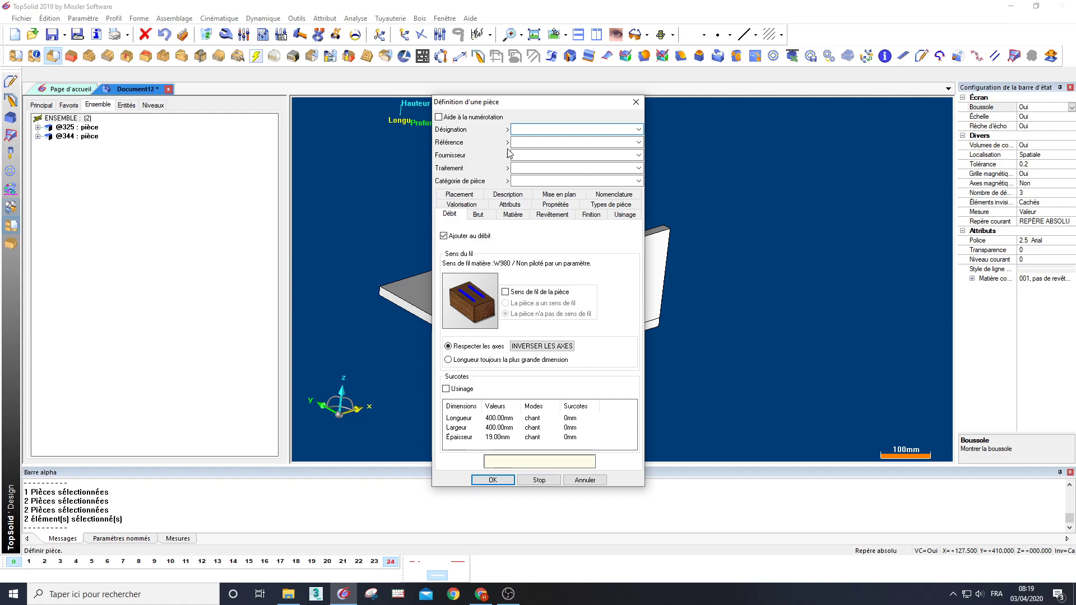
left_click(611, 205)
left_click(460, 248)
left_click(539, 301)
left_click(494, 480)
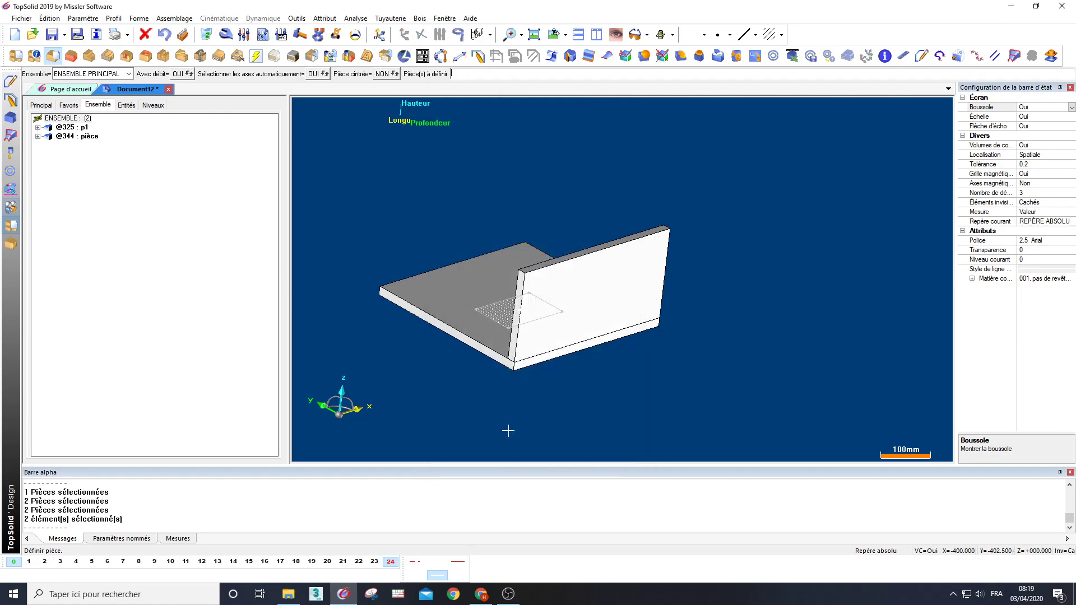
Step: Define the upright panel with the designation p2 and assign it the part type Panneaux
left_click(86, 140)
right_click(87, 139)
left_click(143, 215)
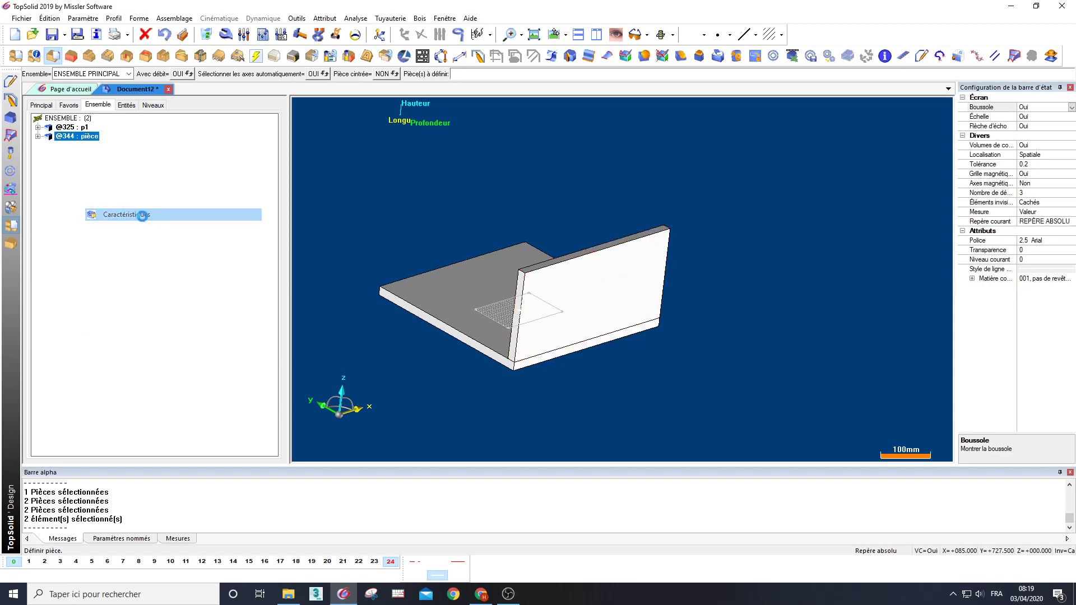
type("p2")
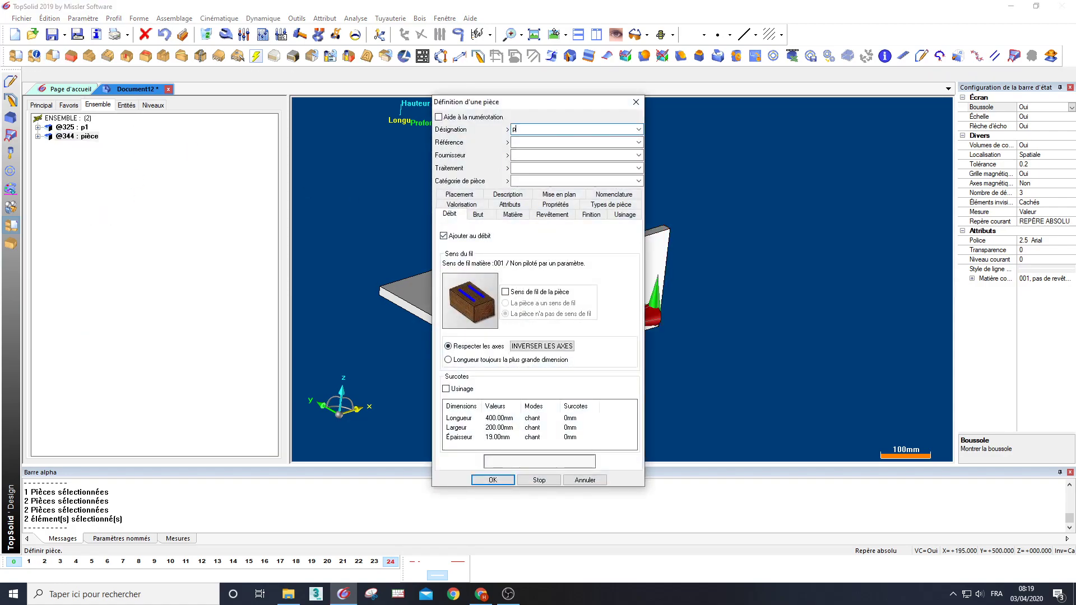
left_click(617, 205)
left_click(467, 250)
left_click(539, 302)
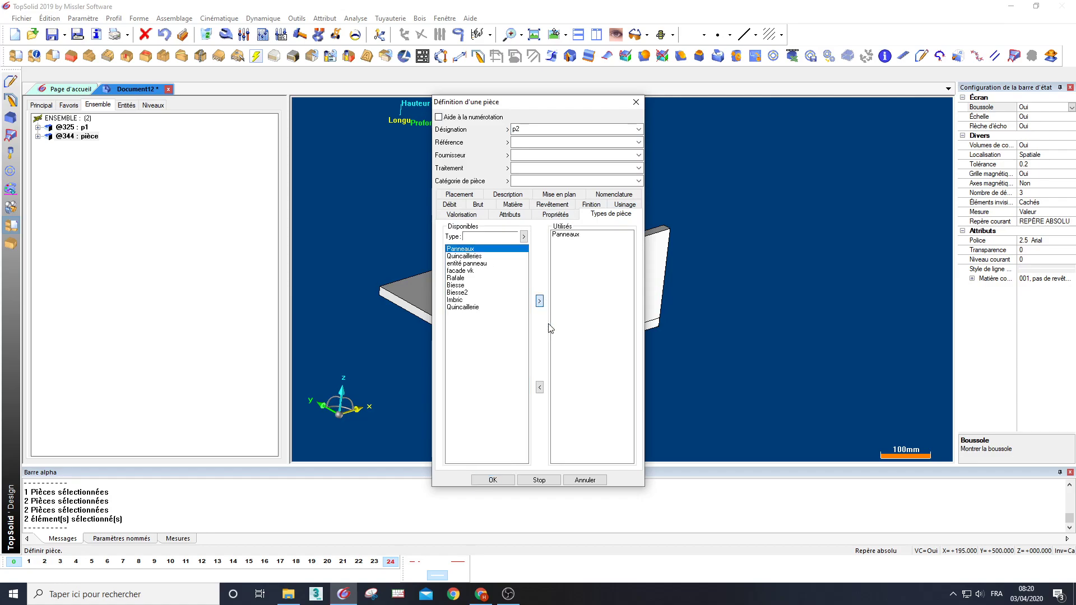
left_click(507, 478)
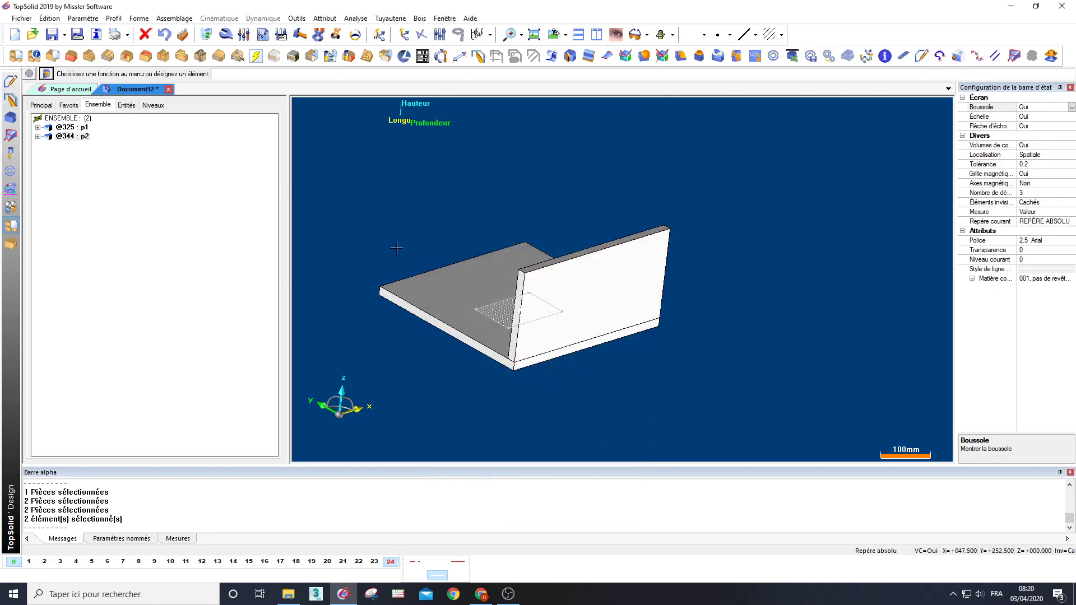
Step: Start an automatic assembly of both panels using the TourillonsEtVis rule, selecting the parts by the Panneaux type criterion
left_click(13, 244)
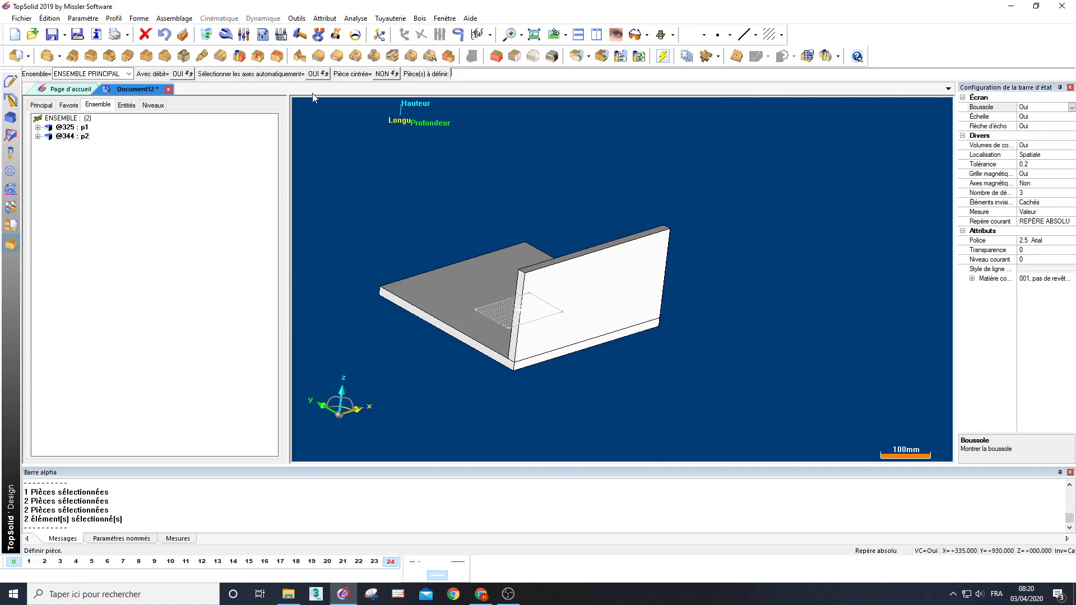
left_click(434, 58)
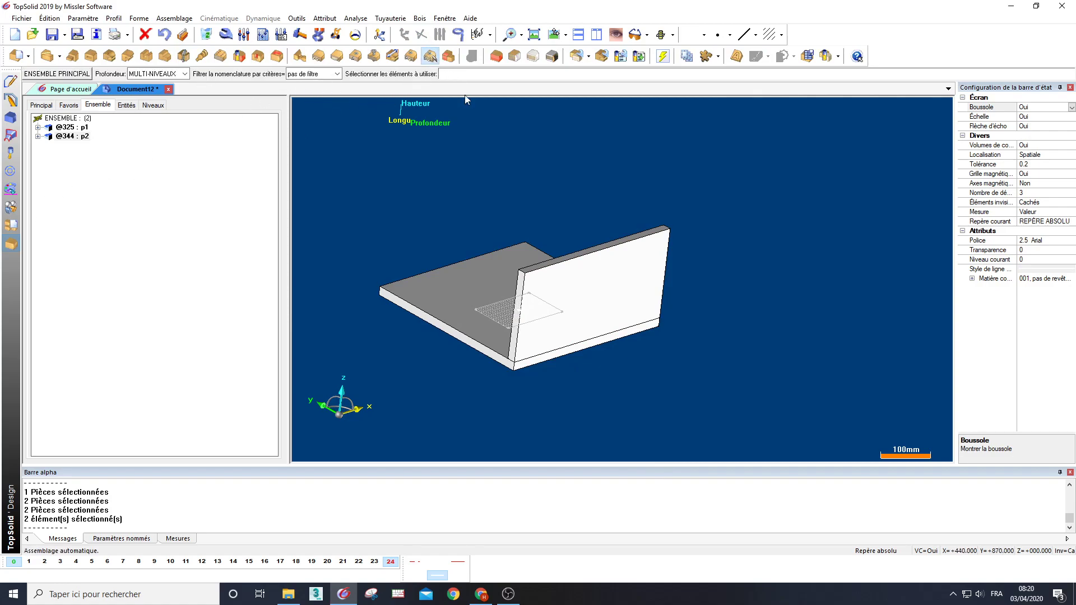
left_click(520, 259)
left_click(641, 252)
middle_click(568, 194)
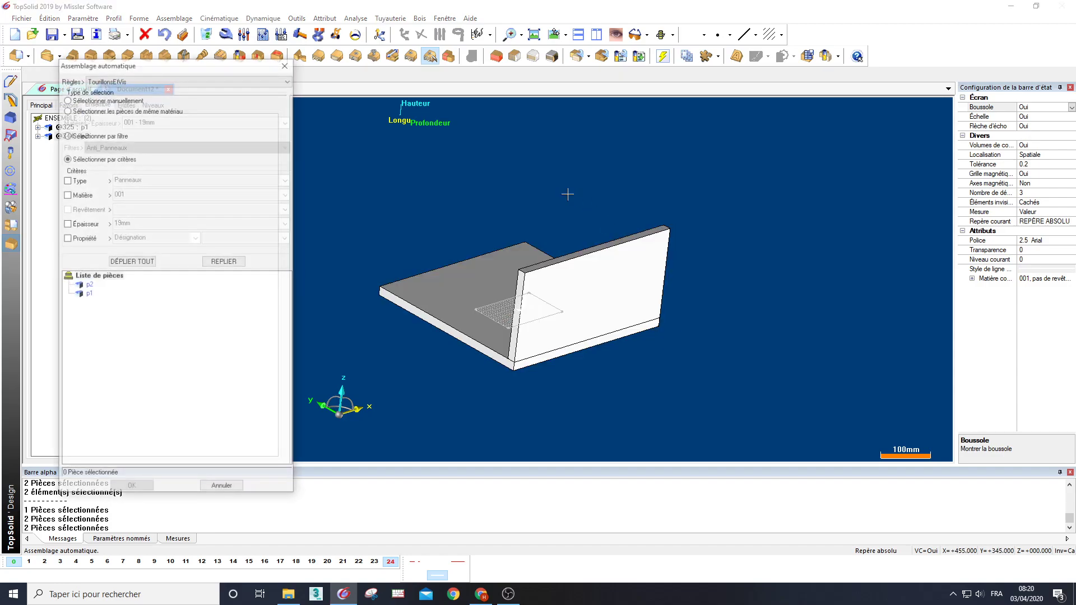
left_click(88, 286)
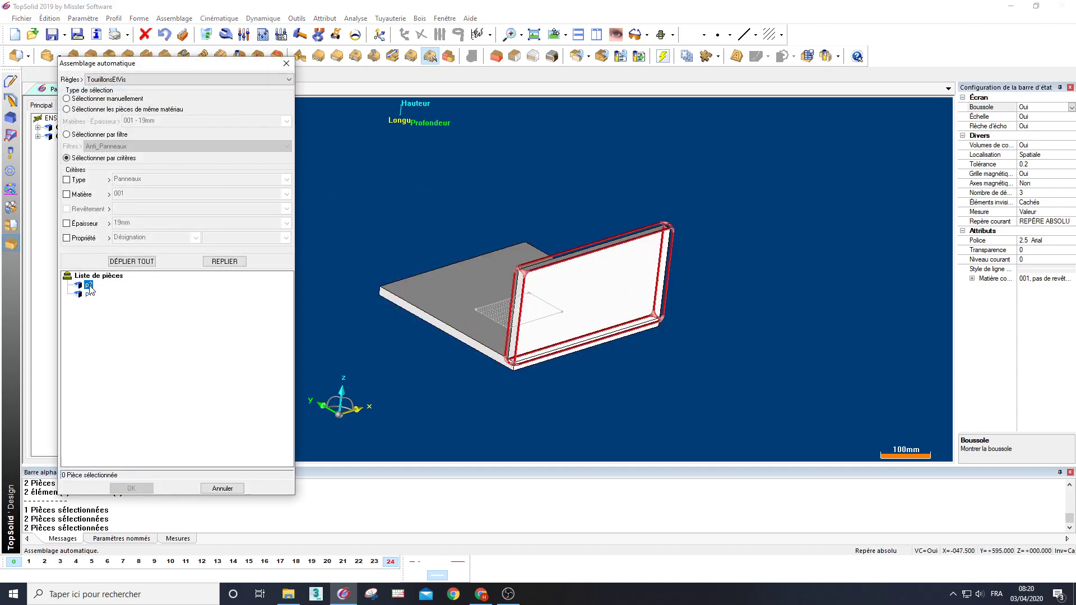
left_click(67, 180)
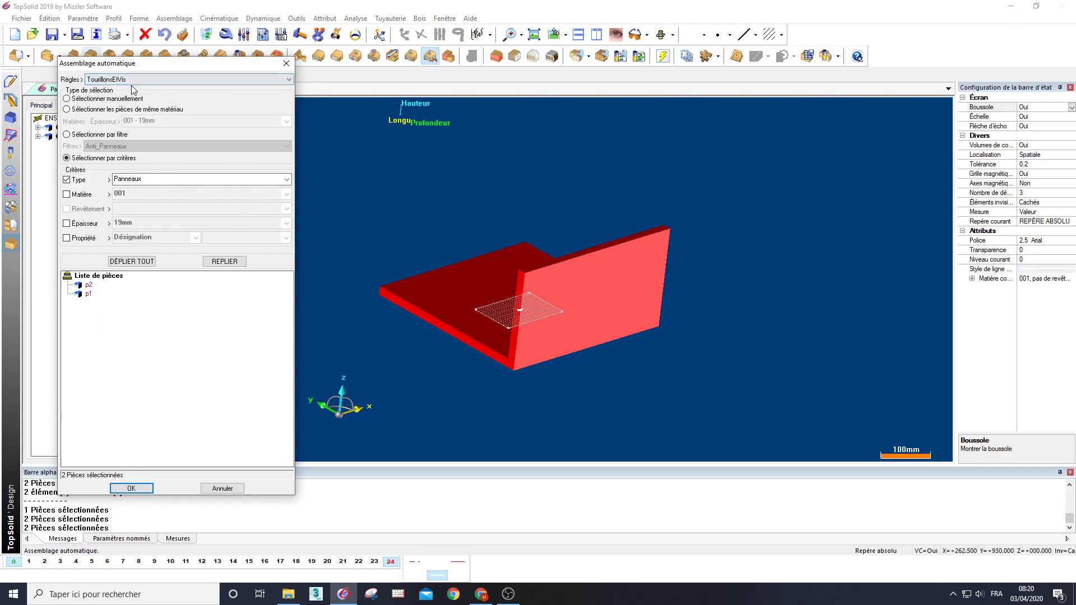
left_click(131, 488)
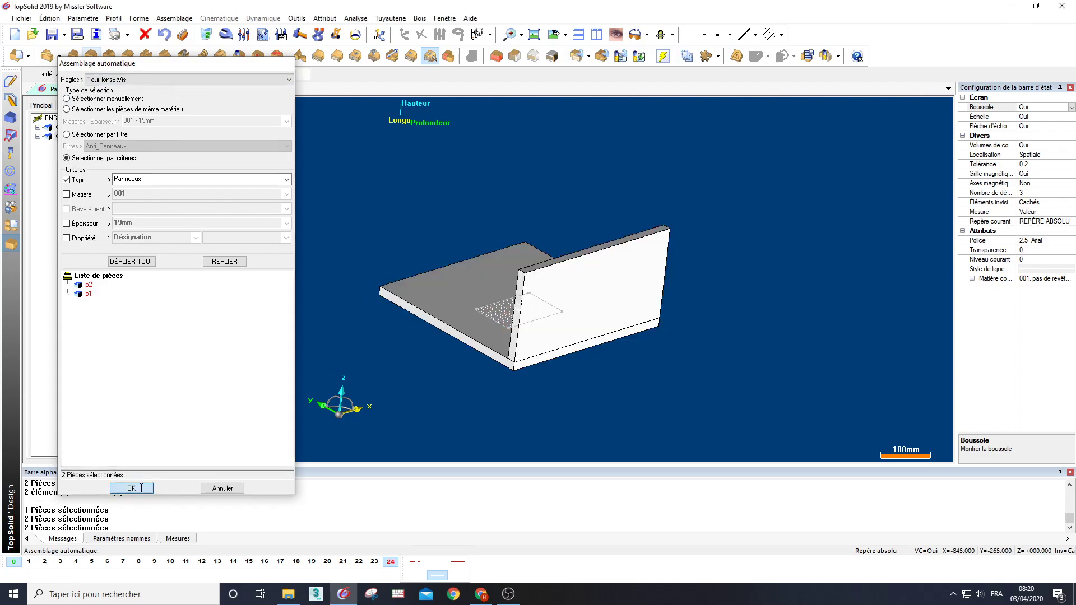
Step: Place the dowels and screws along the panel joint from the base panel's side edge, with automatic centring and the exterior face
left_click(491, 352)
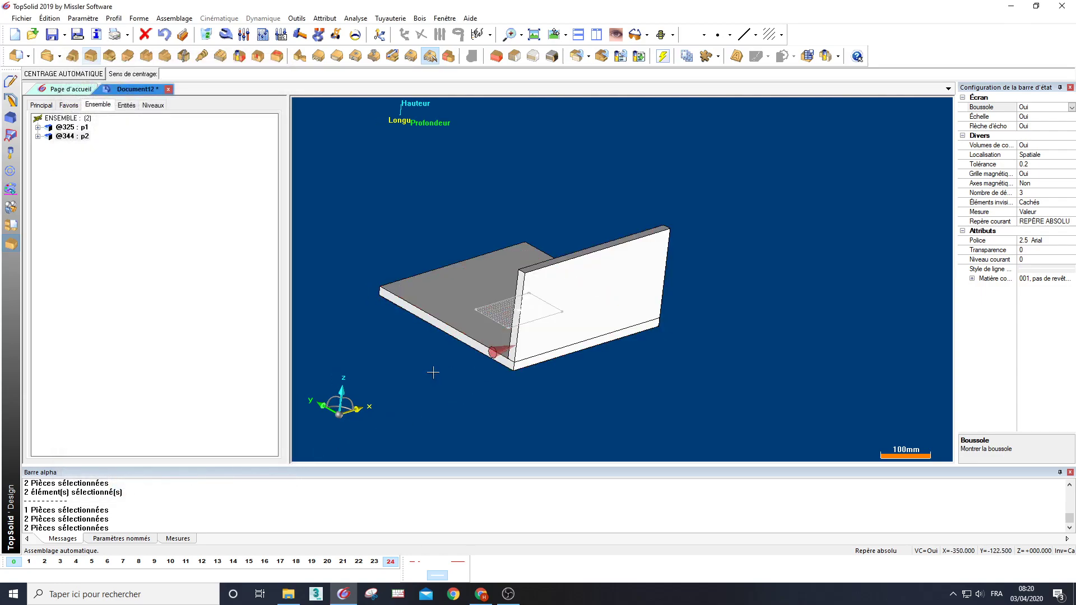
middle_click(434, 373)
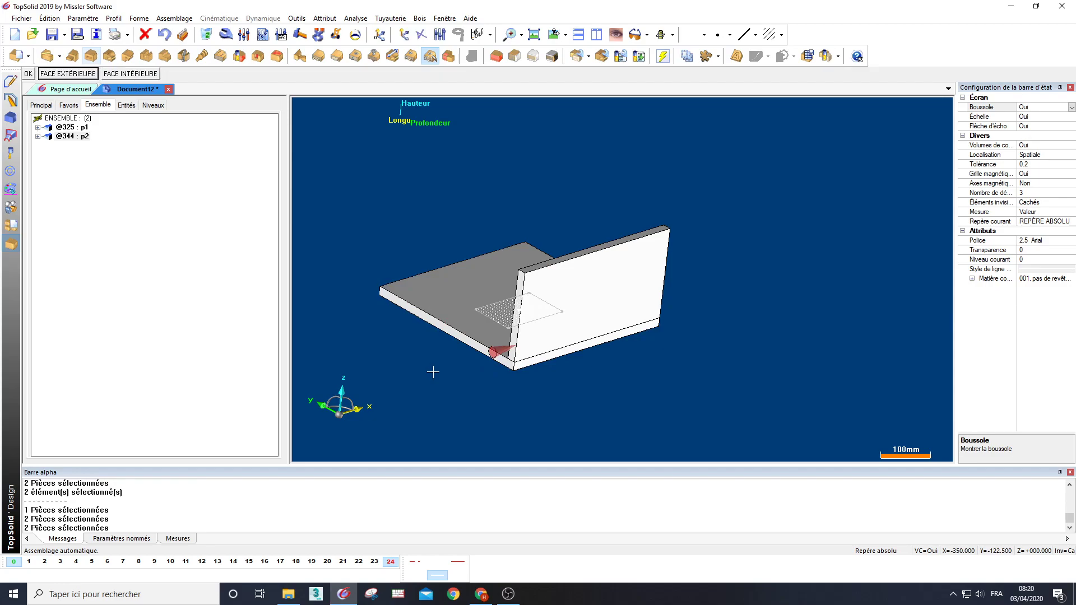
middle_click(434, 371)
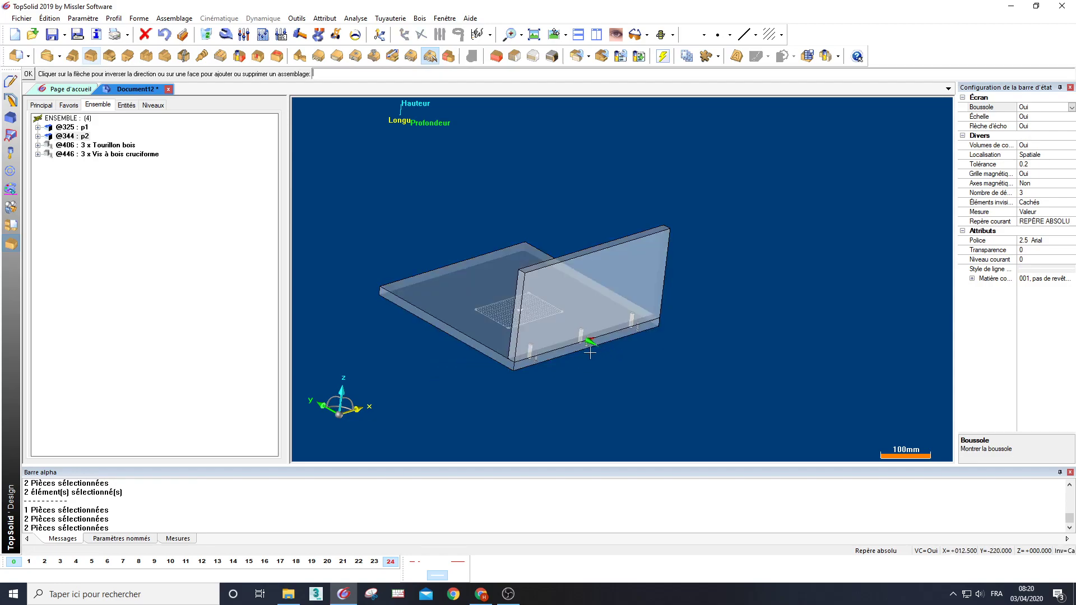
scroll(585, 375, "up", 1)
middle_click(585, 370)
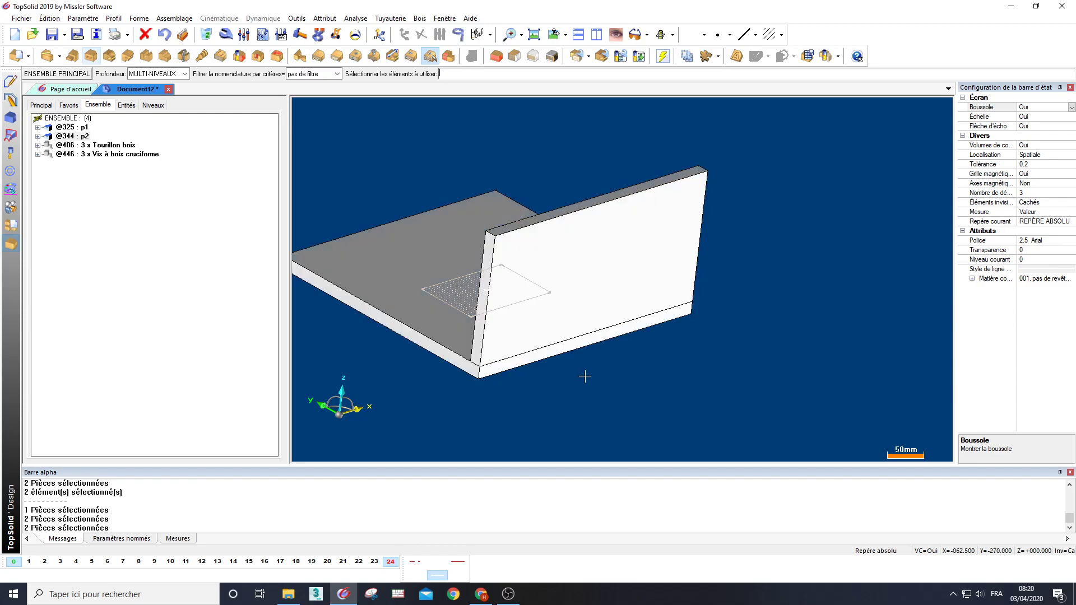
Step: Apply transparency level 9 to the base panel and the upright panel
left_click(11, 227)
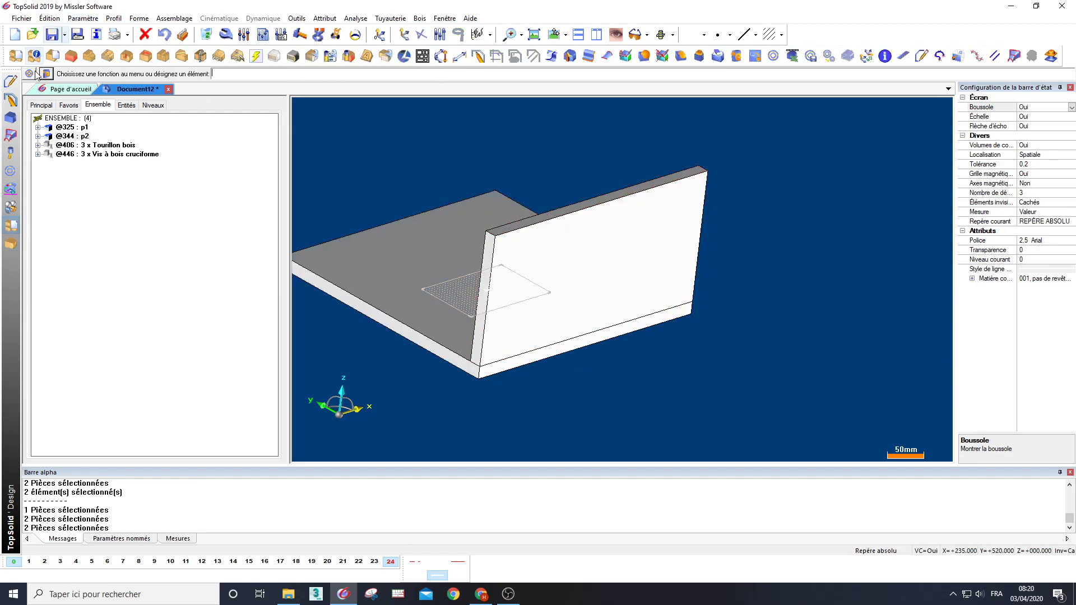
left_click(10, 192)
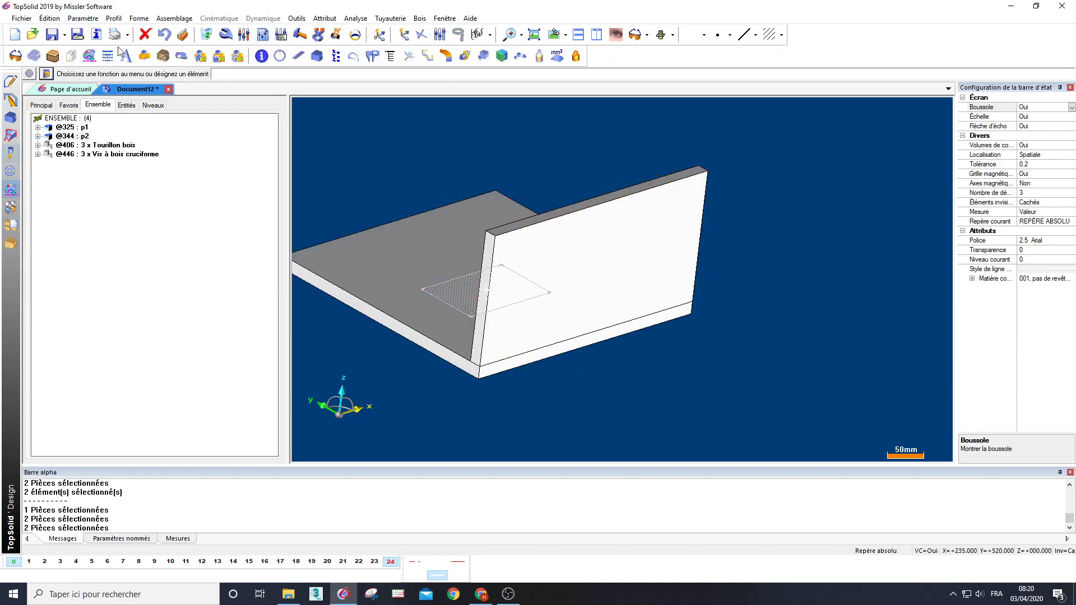
left_click(34, 55)
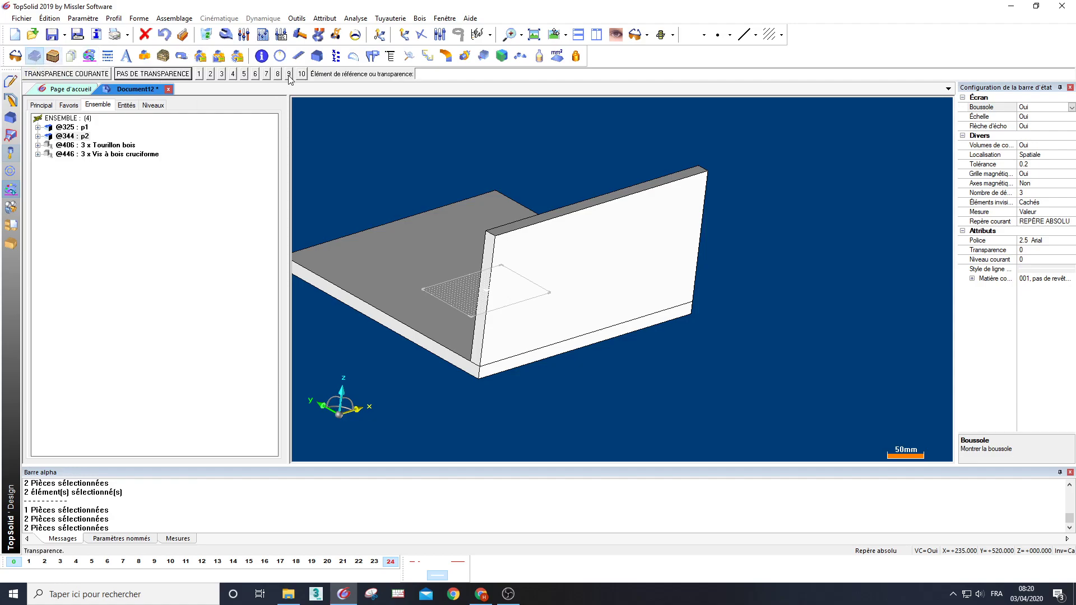
left_click(289, 78)
left_click(429, 256)
left_click(568, 235)
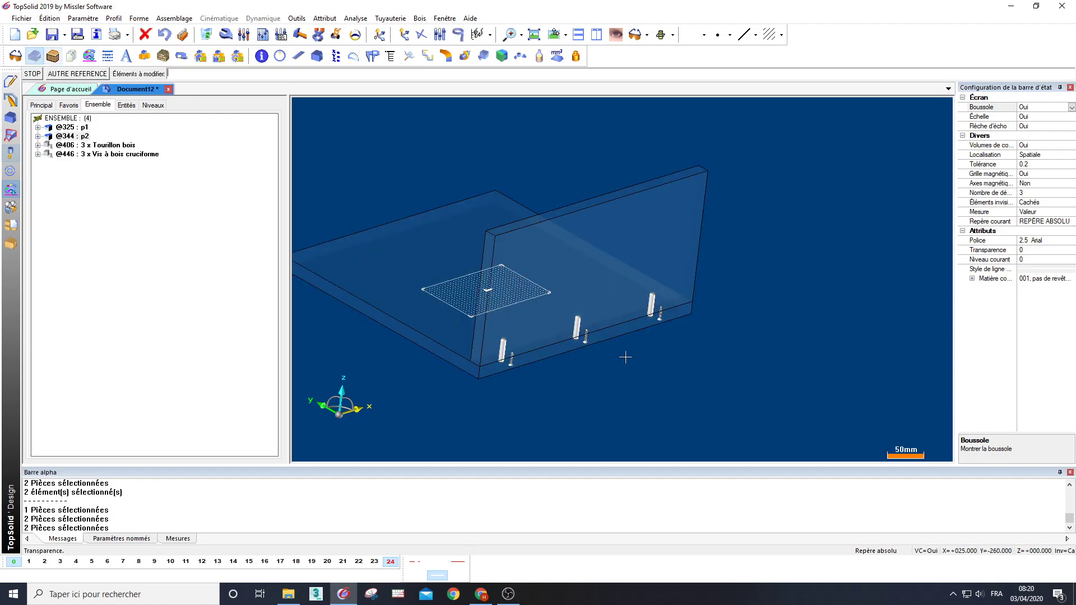
scroll(644, 280, "down", 3)
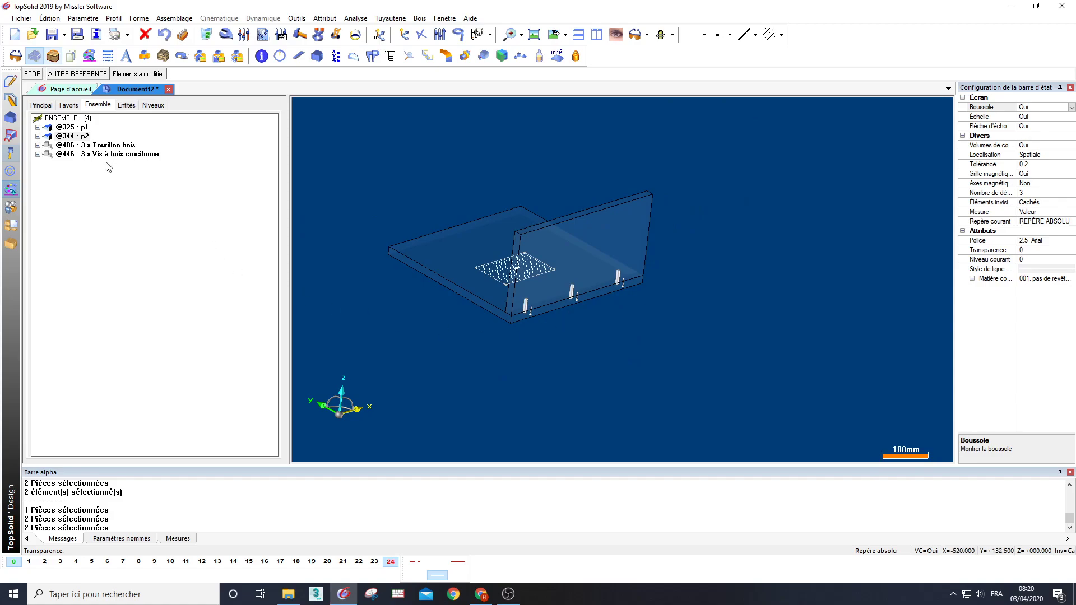
Step: Display the document's entities with their parameters in the tree
left_click(127, 106)
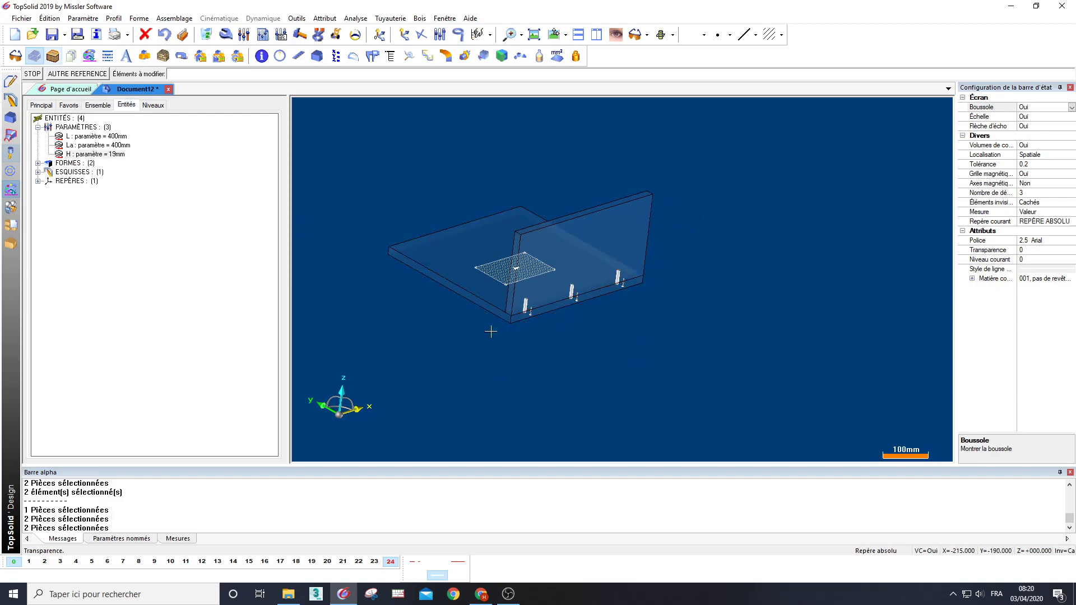
middle_click_drag(503, 324, 468, 349)
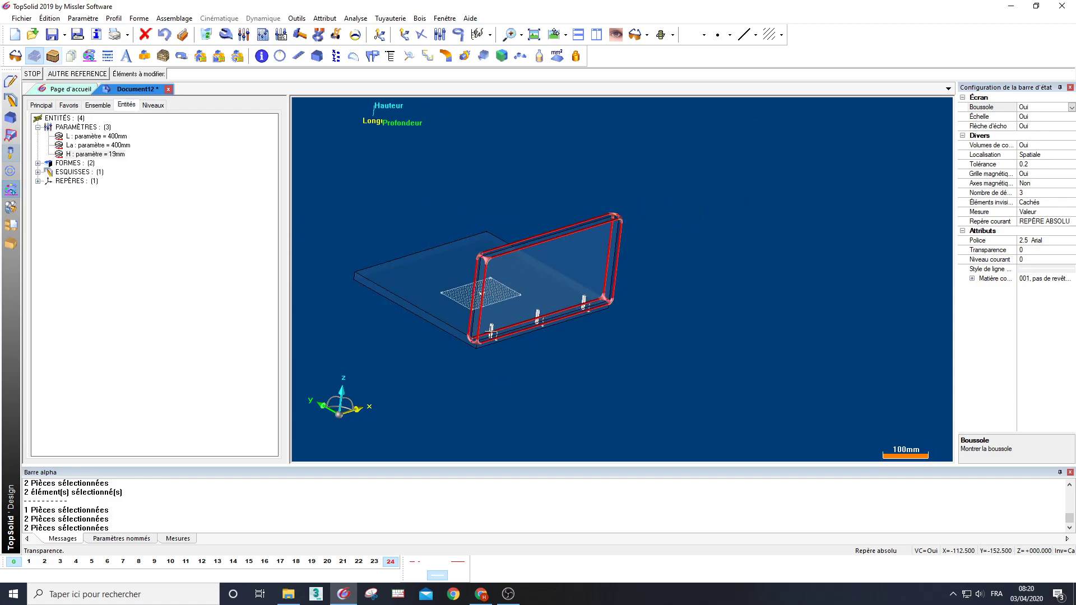
middle_click_drag(535, 348, 527, 297)
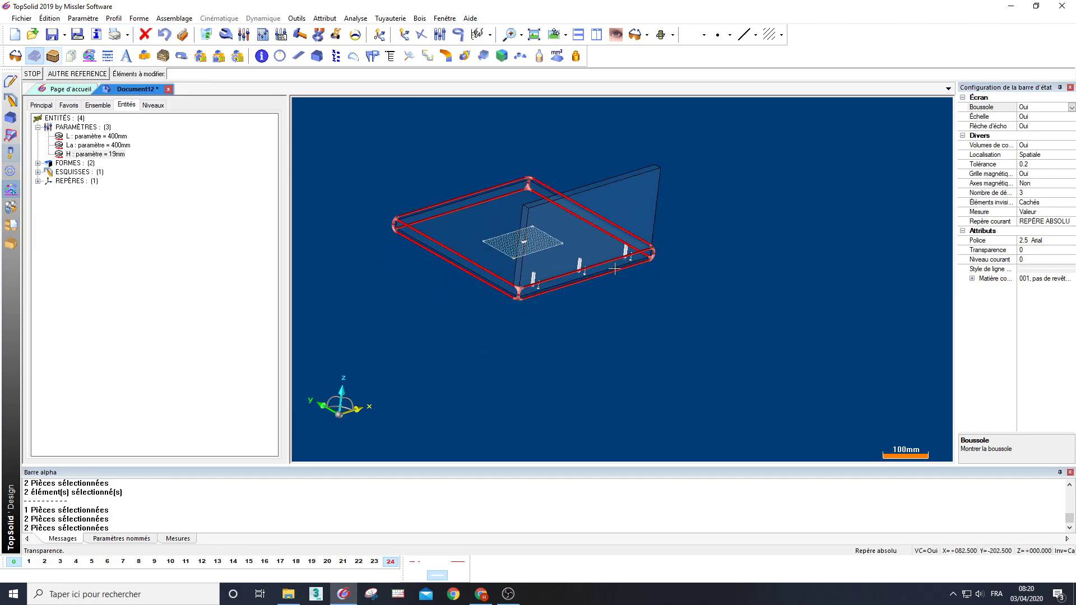
middle_click_drag(550, 297, 582, 308)
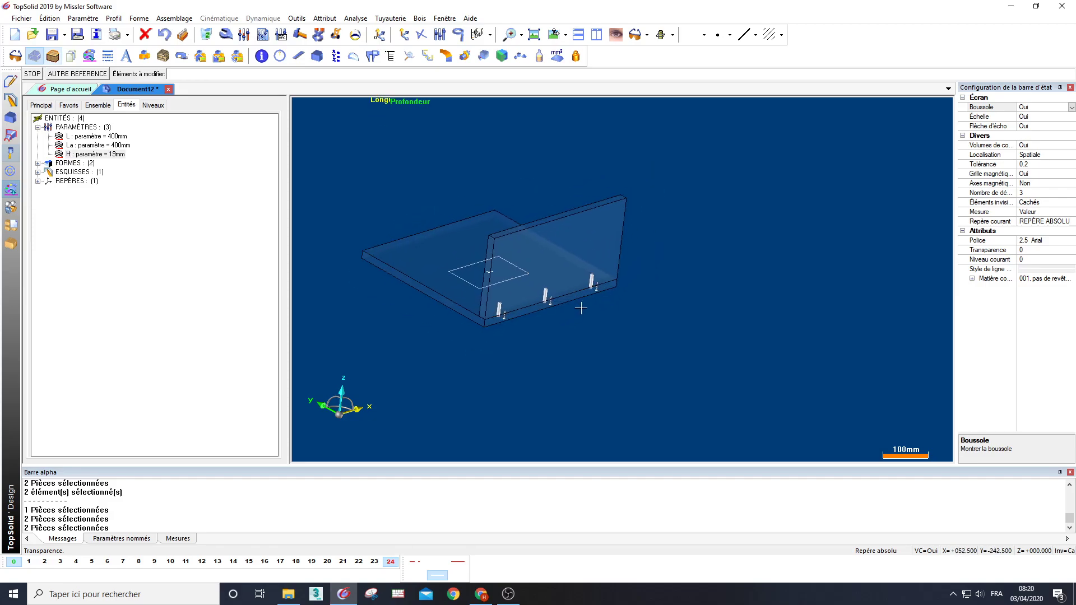
Step: Set the length parameter L to 1000 mm to test the fastener distribution
left_click(90, 138)
double_click(92, 138)
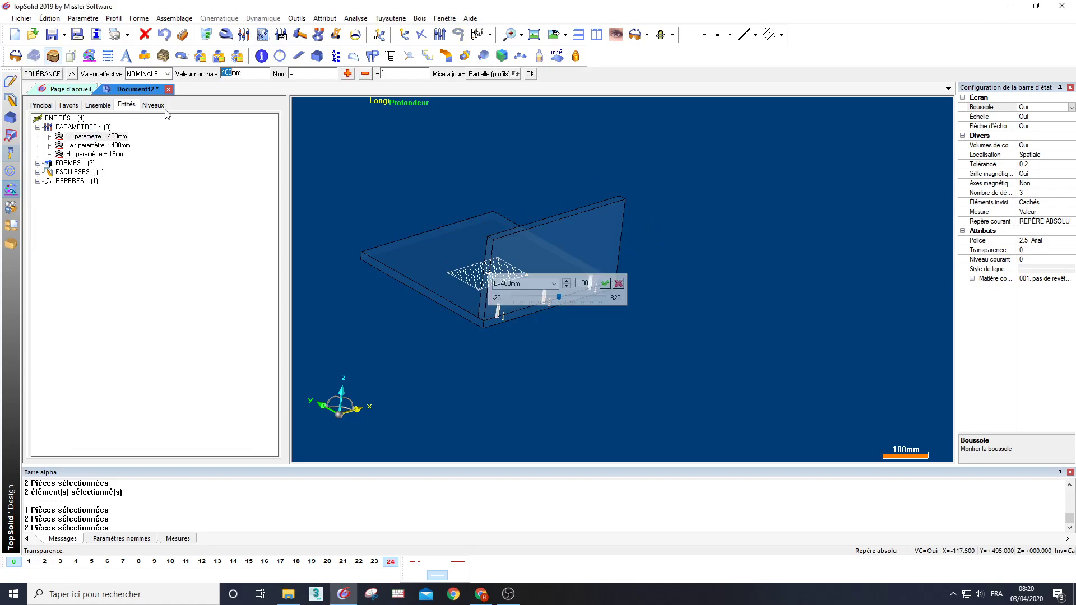
left_click_drag(253, 75, 206, 79)
type("5")
key("Return")
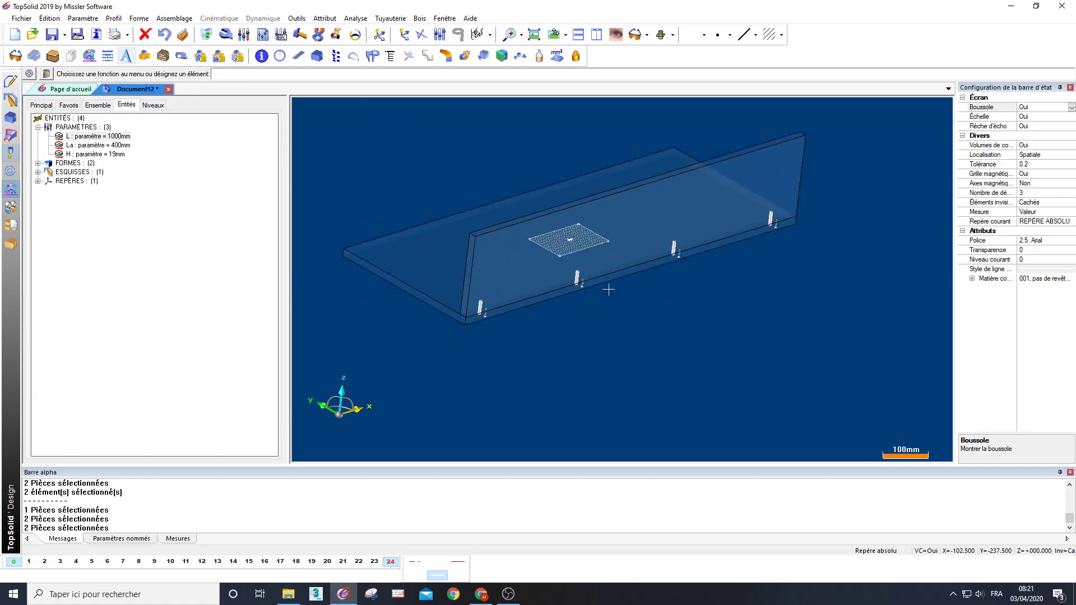
Step: Set the length parameter L to 1500 mm
middle_click_drag(631, 327, 664, 331)
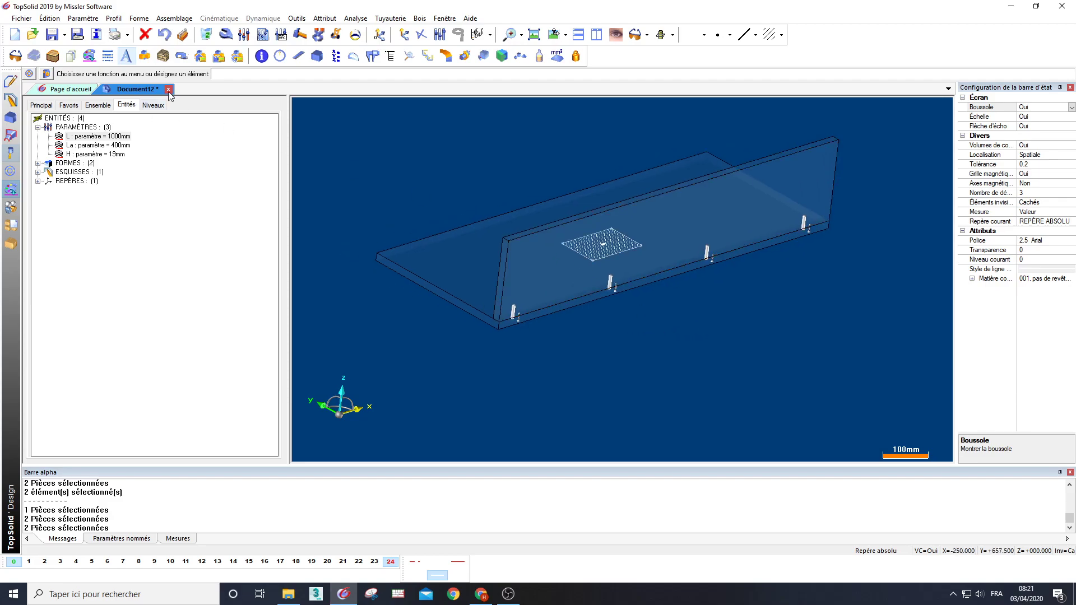
double_click(97, 138)
type("1500mm")
key("Return")
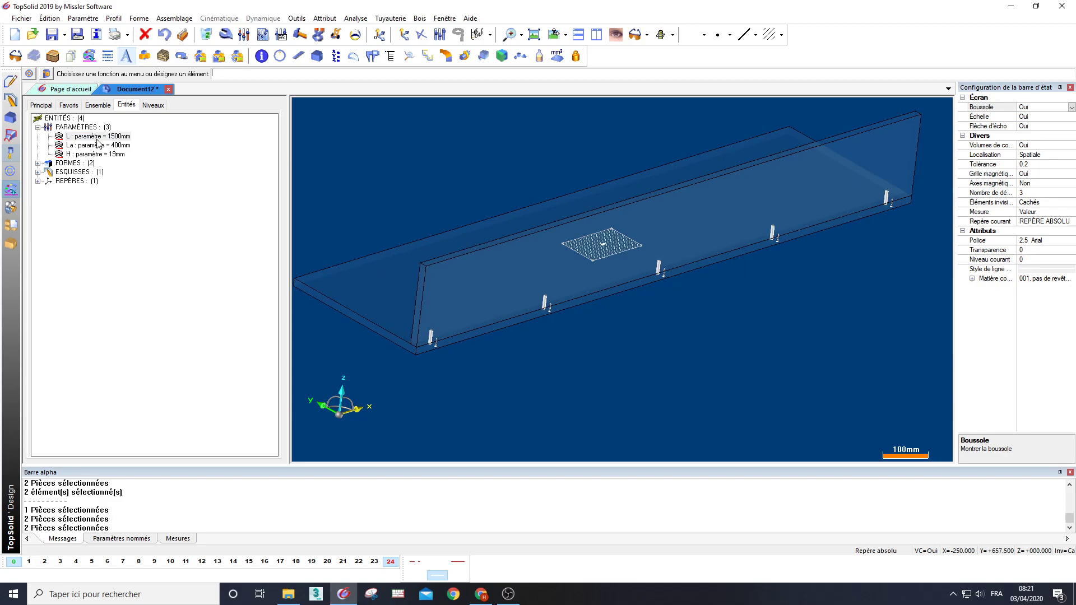
Step: Set the length parameter L to 200 mm
double_click(97, 138)
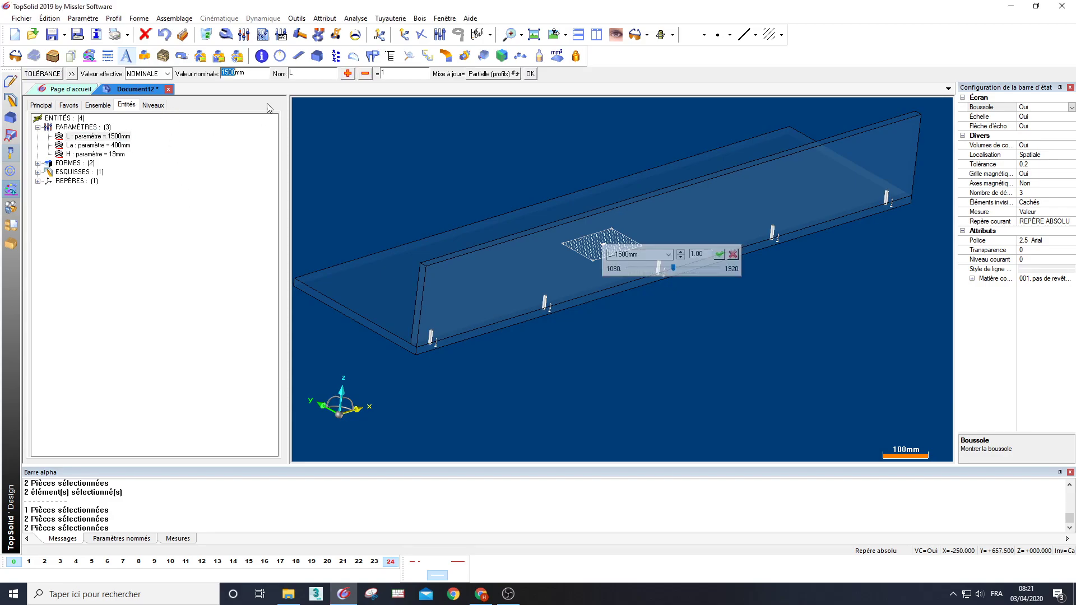
type("200")
key("Return")
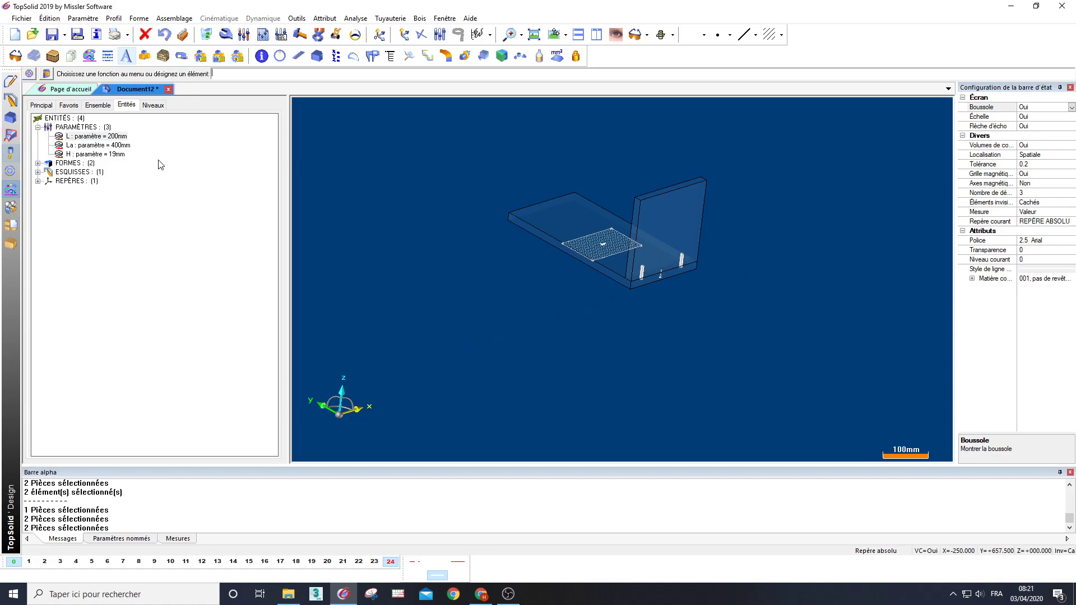
Step: Set the length parameter L to 50 mm and examine the fasteners at the narrow joint
double_click(113, 136)
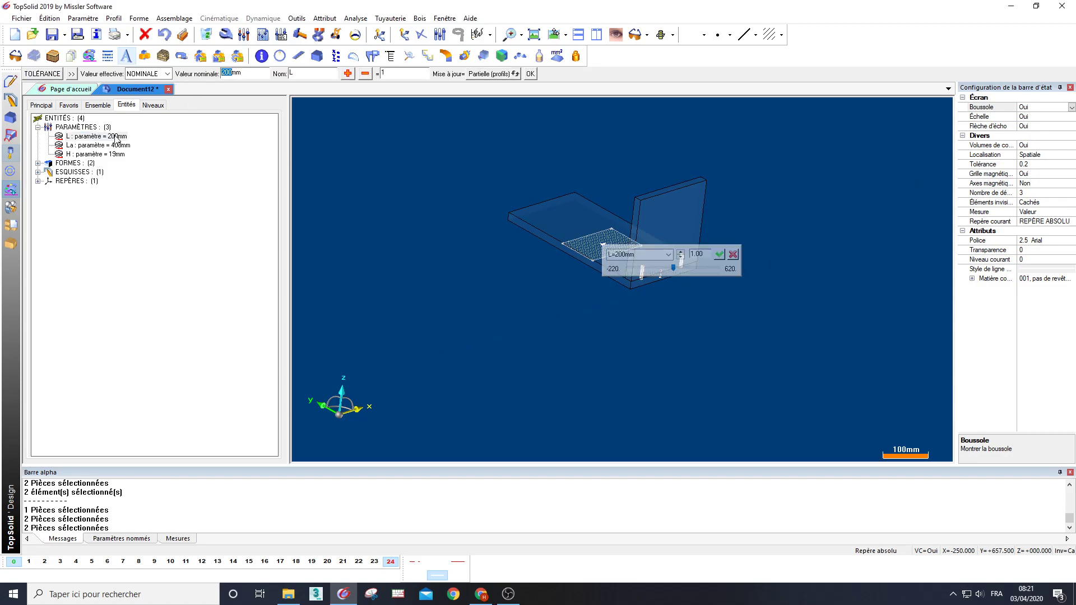
key("Return")
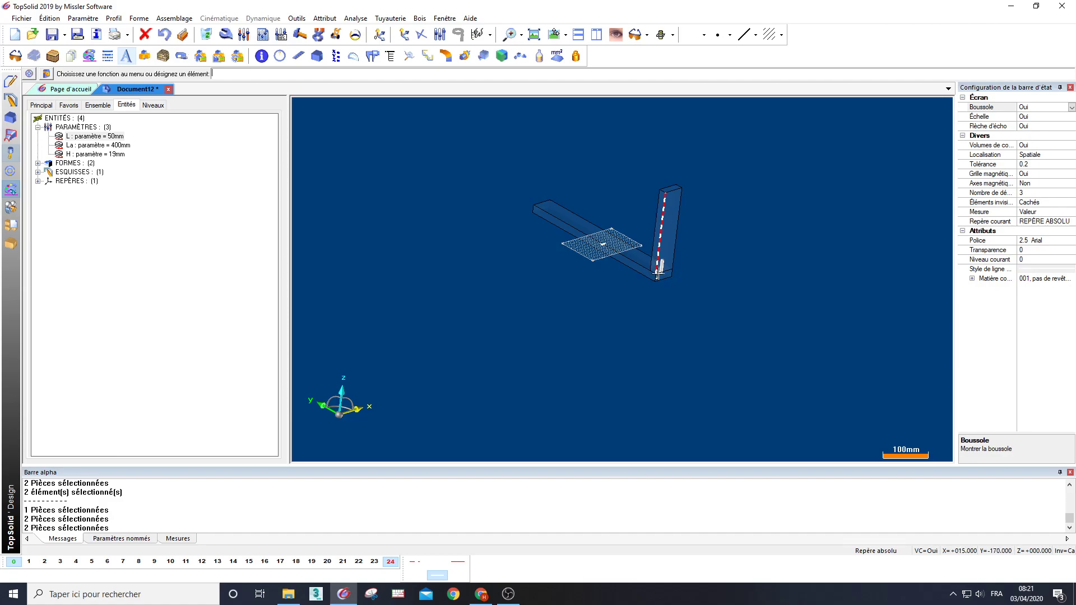
scroll(598, 266, "up", 3)
middle_click_drag(599, 266, 480, 243)
scroll(594, 266, "down", 2)
scroll(594, 266, "down", 2)
scroll(396, 229, "down", 1)
middle_click_drag(449, 209, 450, 244)
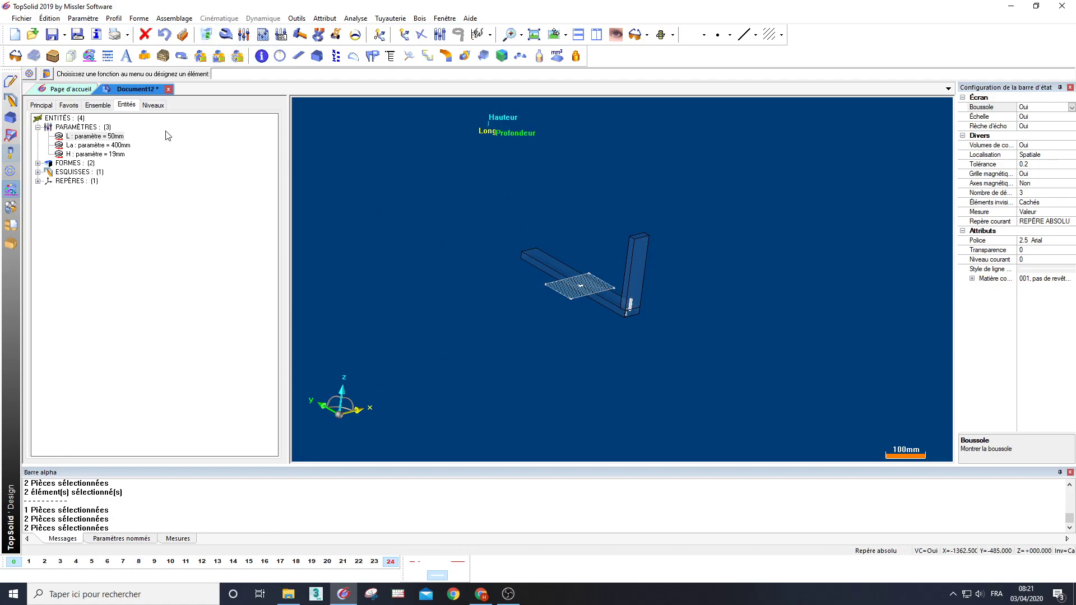
Step: Set the length parameter L to 500 mm
double_click(114, 139)
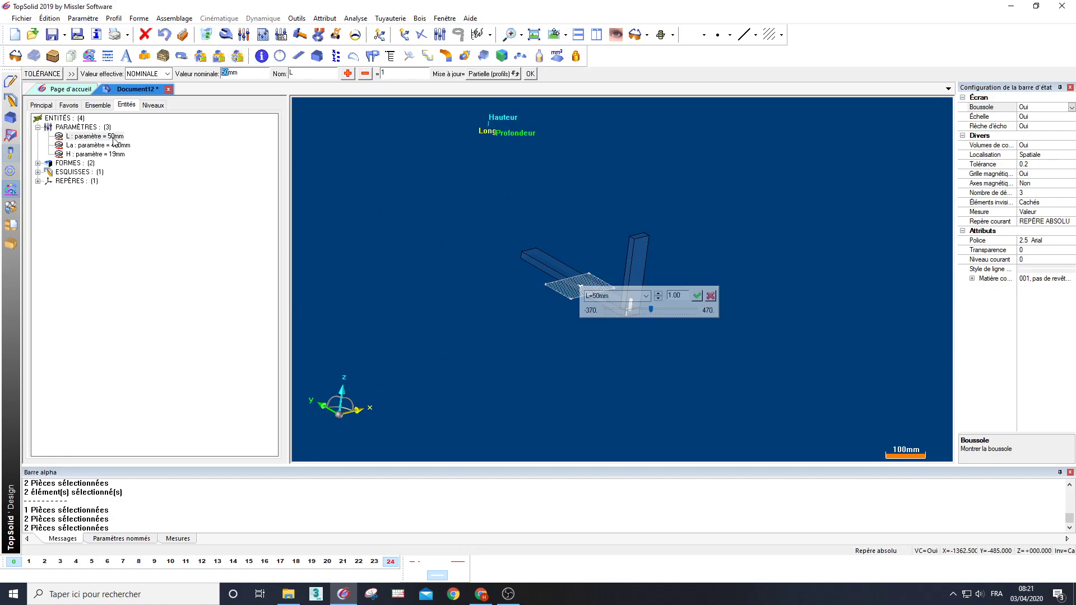
type("500")
key("Return")
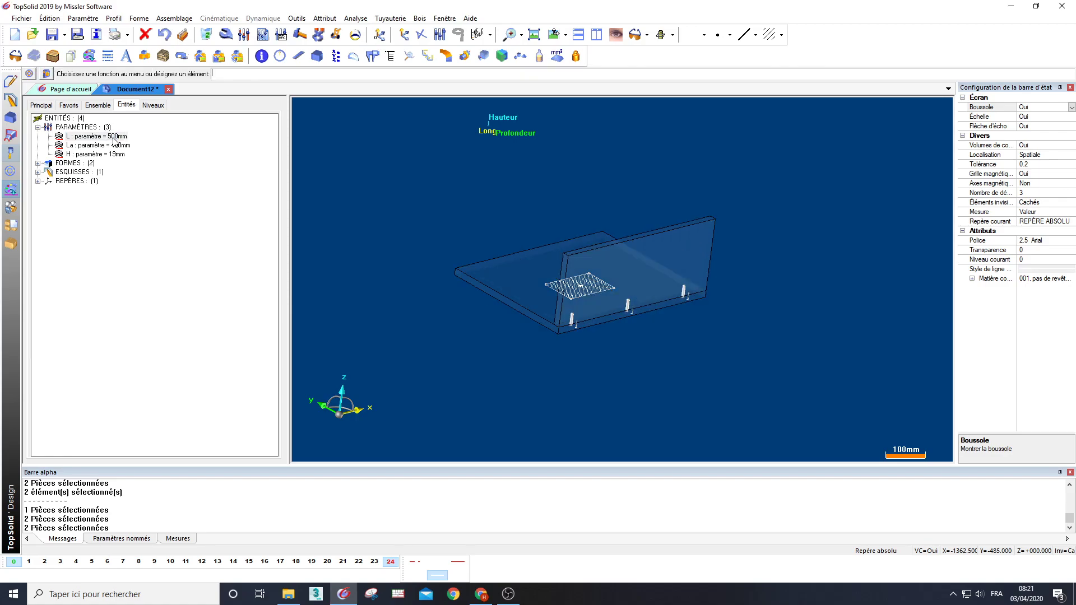
middle_click_drag(519, 265, 523, 258)
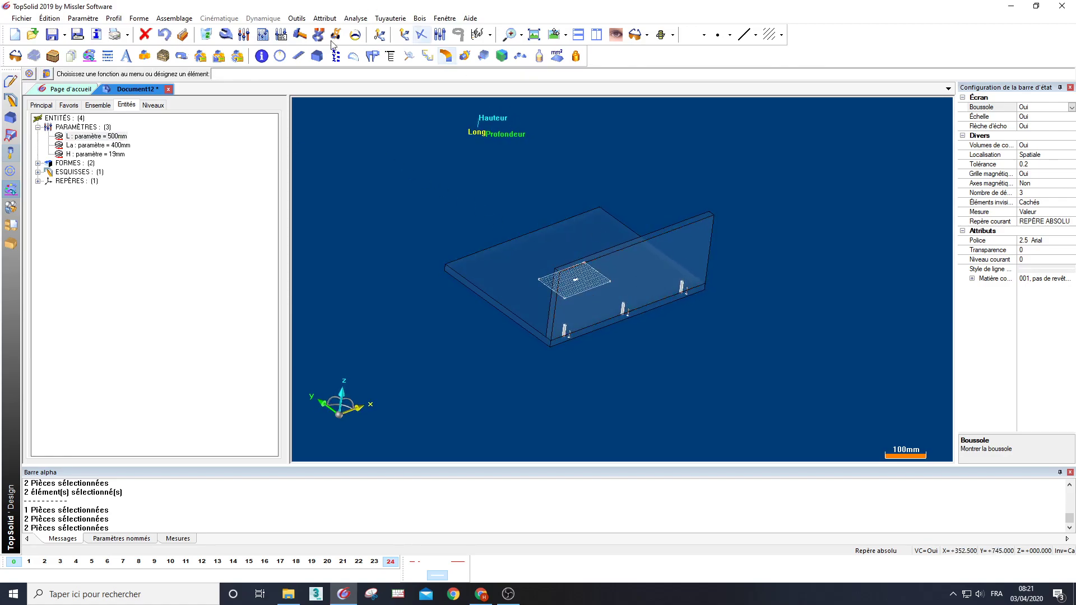
Step: Open the application options and display the TopSolid'Wood propagation configuration after viewing the automatic assembly rules
left_click(297, 18)
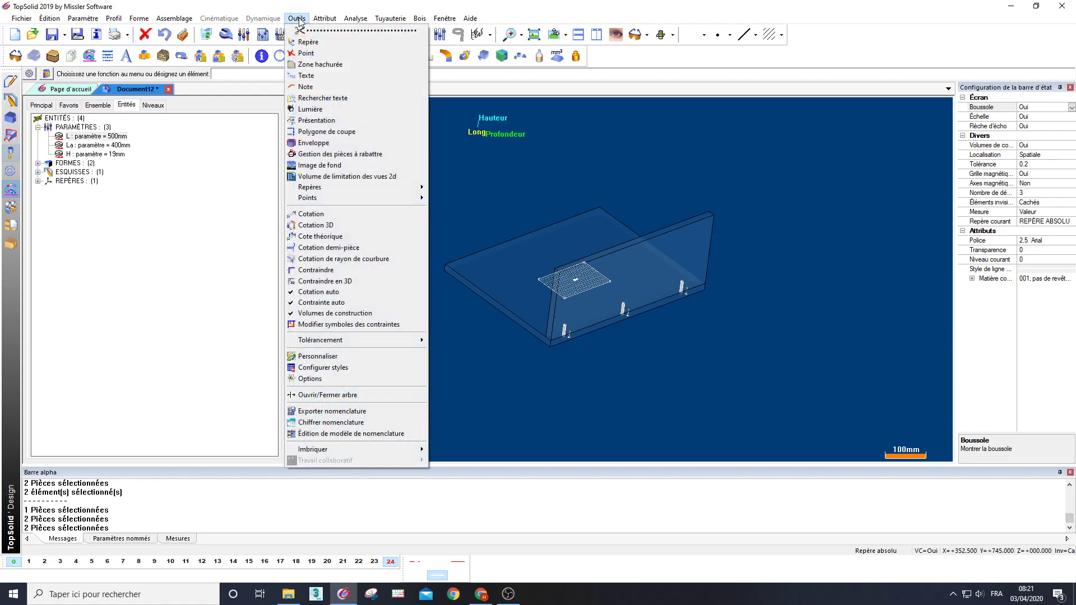
left_click(310, 379)
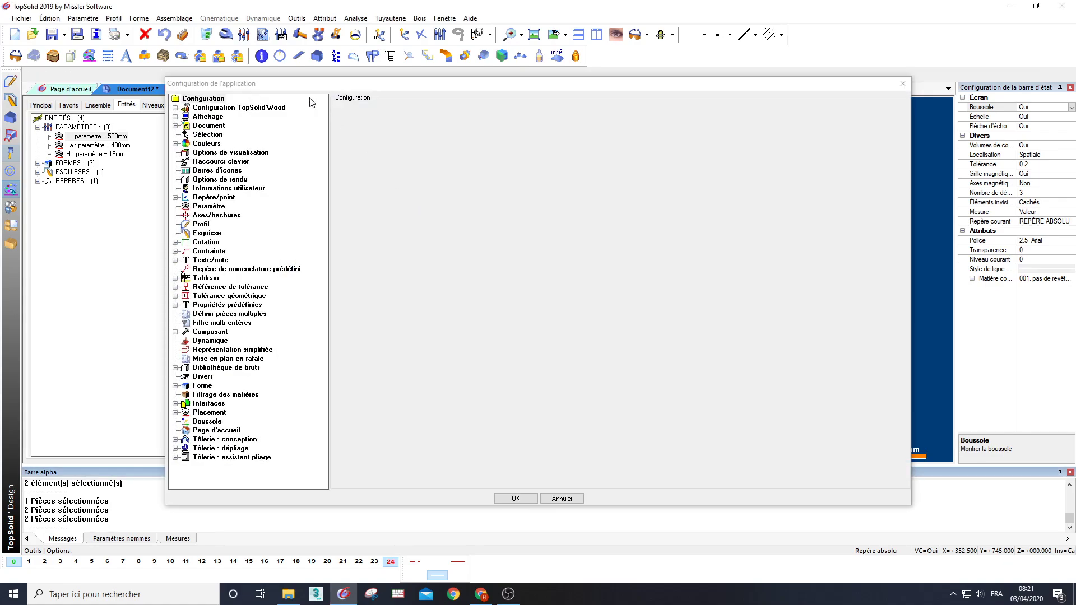
left_click(175, 108)
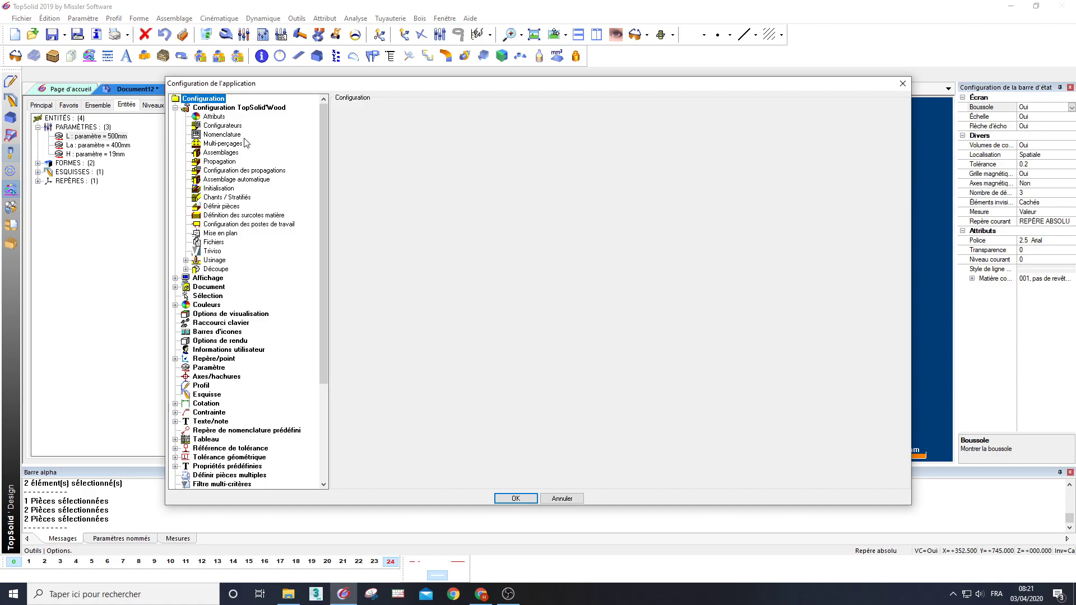
left_click(233, 180)
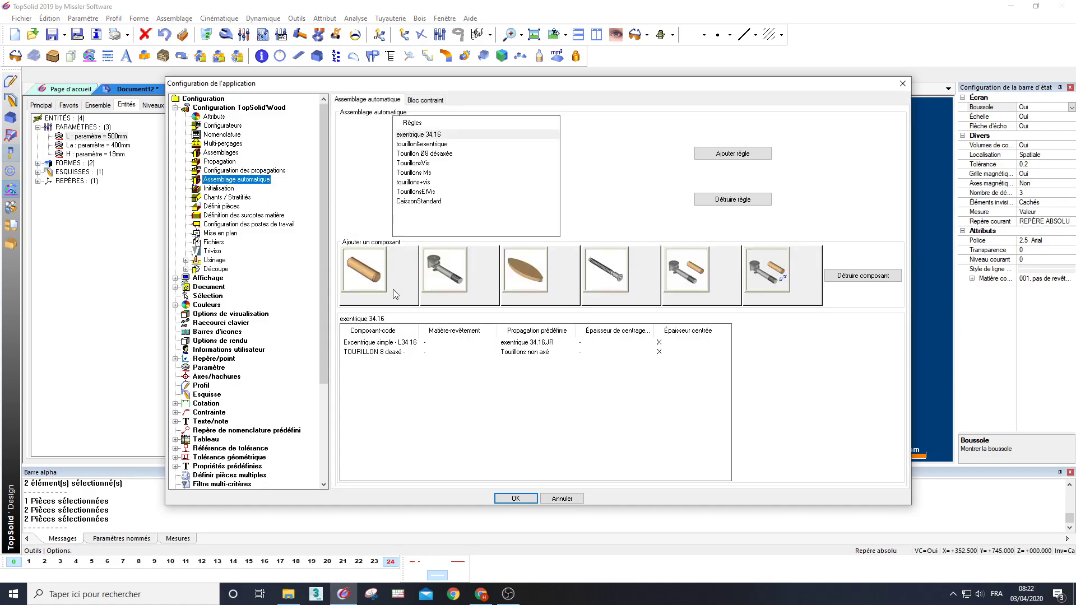
left_click(235, 170)
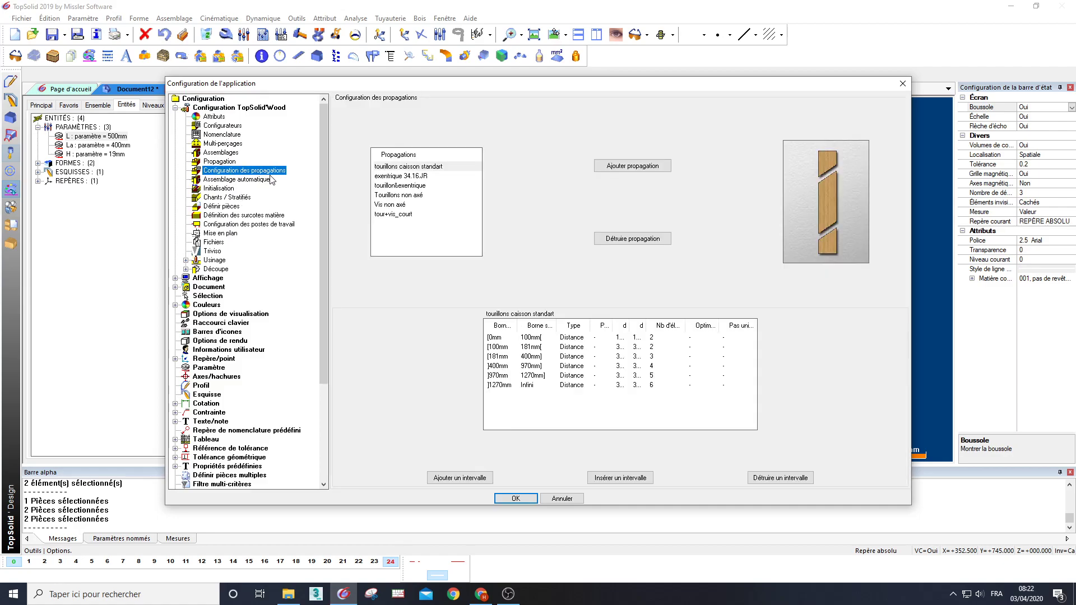
Step: Add a new propagation named TourillonTuto to the list of propagations
left_click(420, 241)
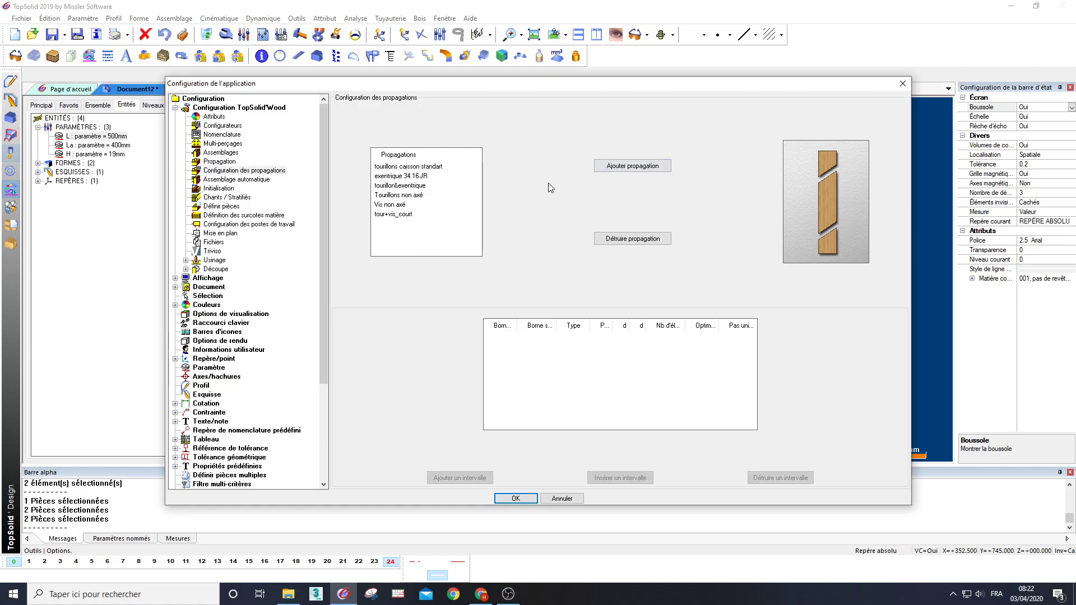
left_click(641, 167)
type("Touri")
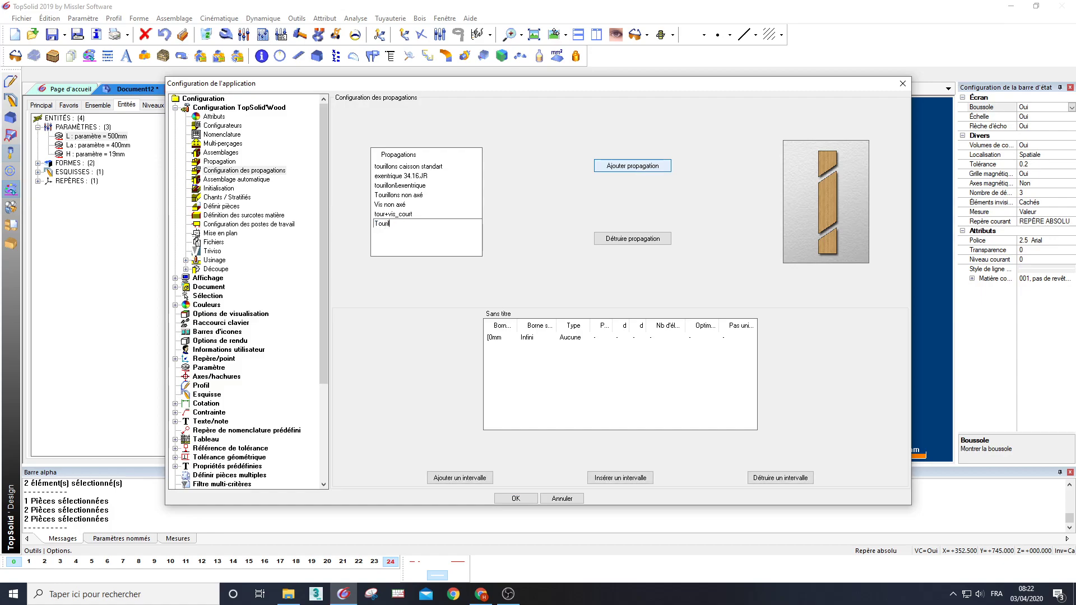
type("llonTuto")
key("Return")
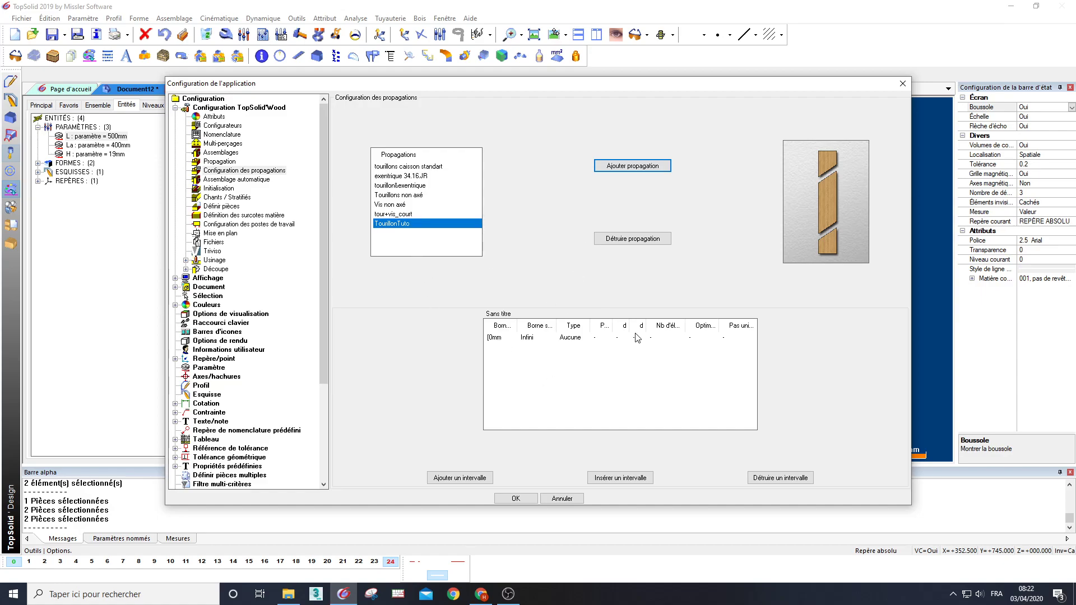
Step: Widen the interval table's columns and set the upper bound of TourillonTuto's first interval to 100 mm
mouse_move(633, 325)
left_mouse_down()
mouse_move(672, 326)
mouse_move(620, 329)
left_mouse_up()
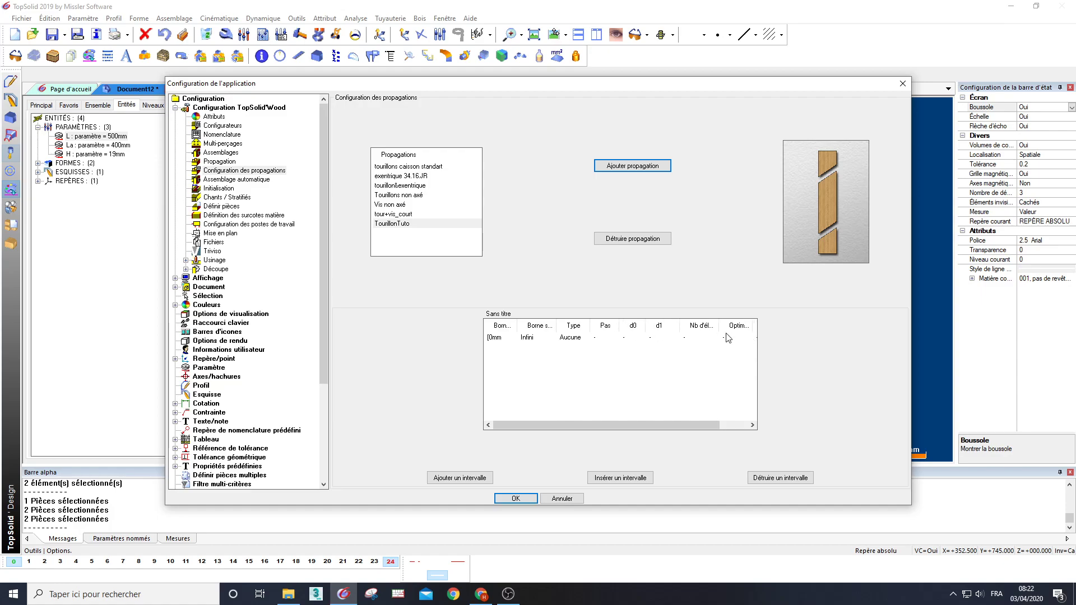
left_click_drag(722, 327, 727, 327)
left_click(497, 338)
left_click(498, 338)
left_click(503, 336)
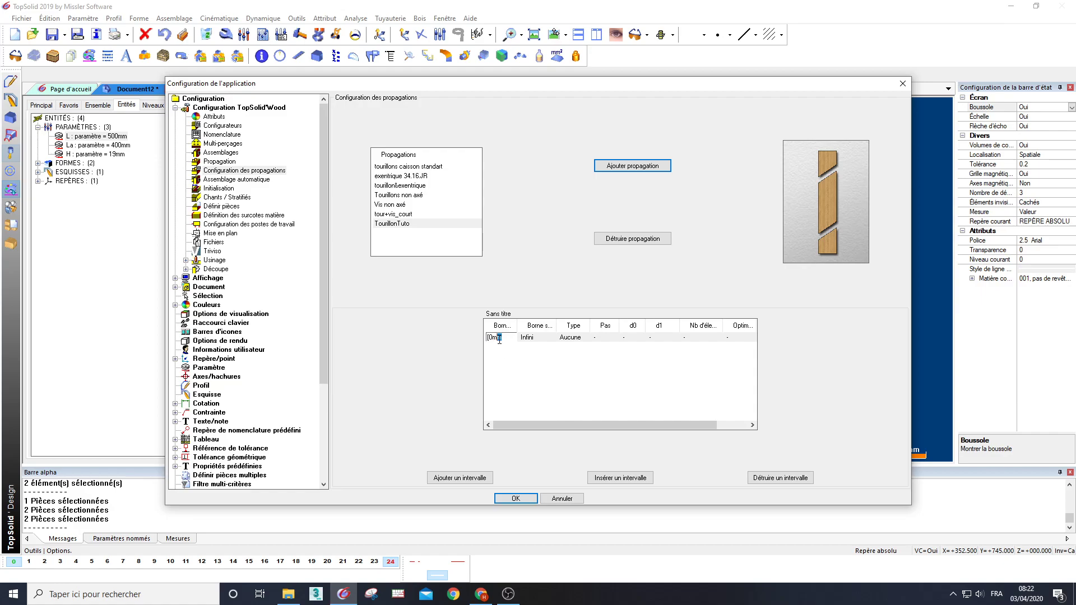
left_click_drag(501, 338, 485, 347)
left_click(535, 337)
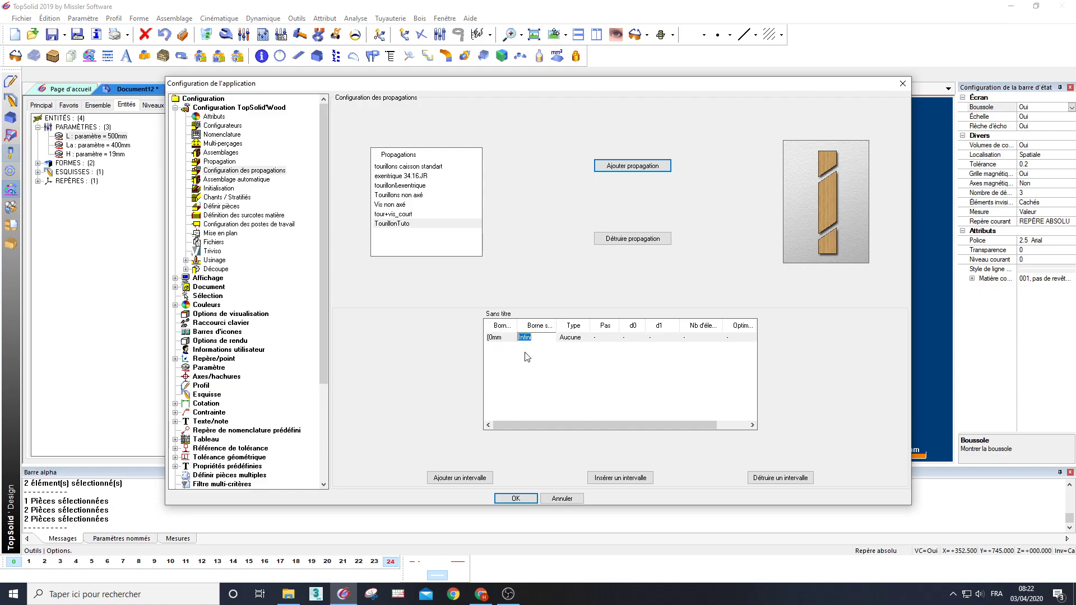
left_click(491, 339)
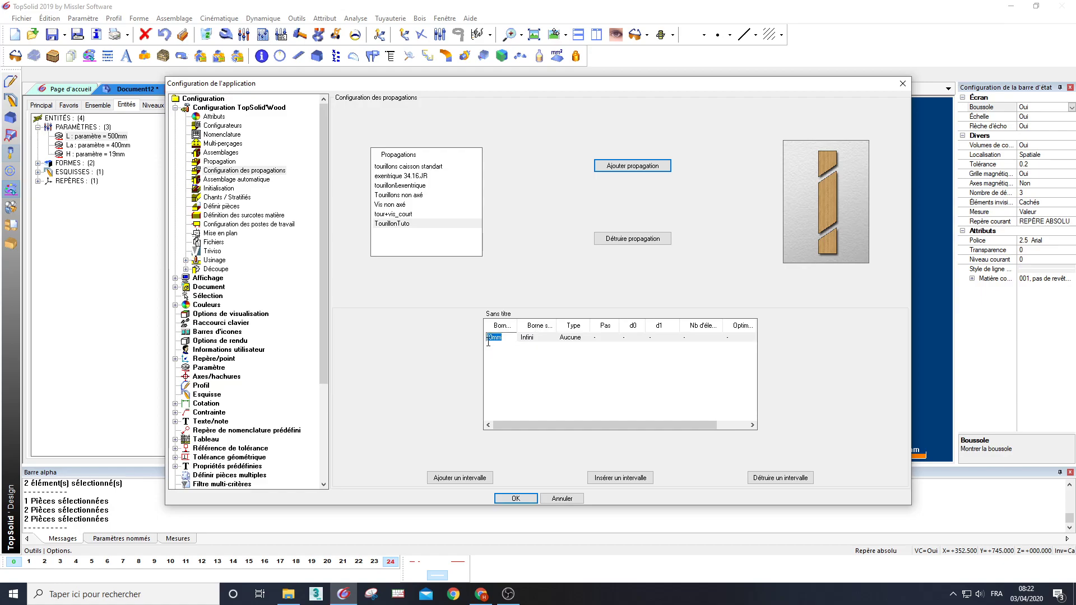
left_click(539, 340)
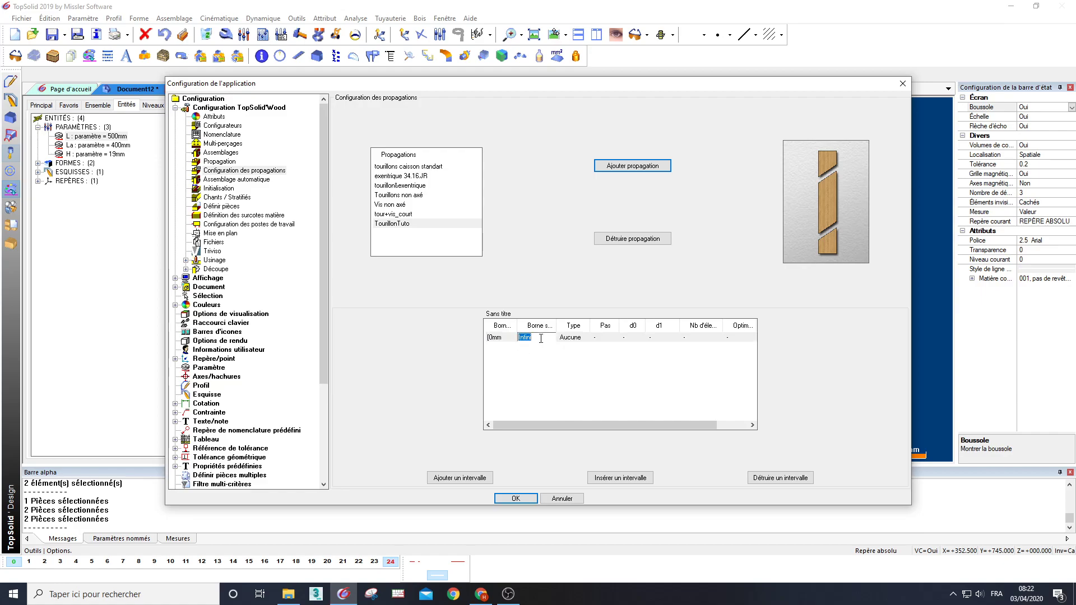
type("100")
key("Return")
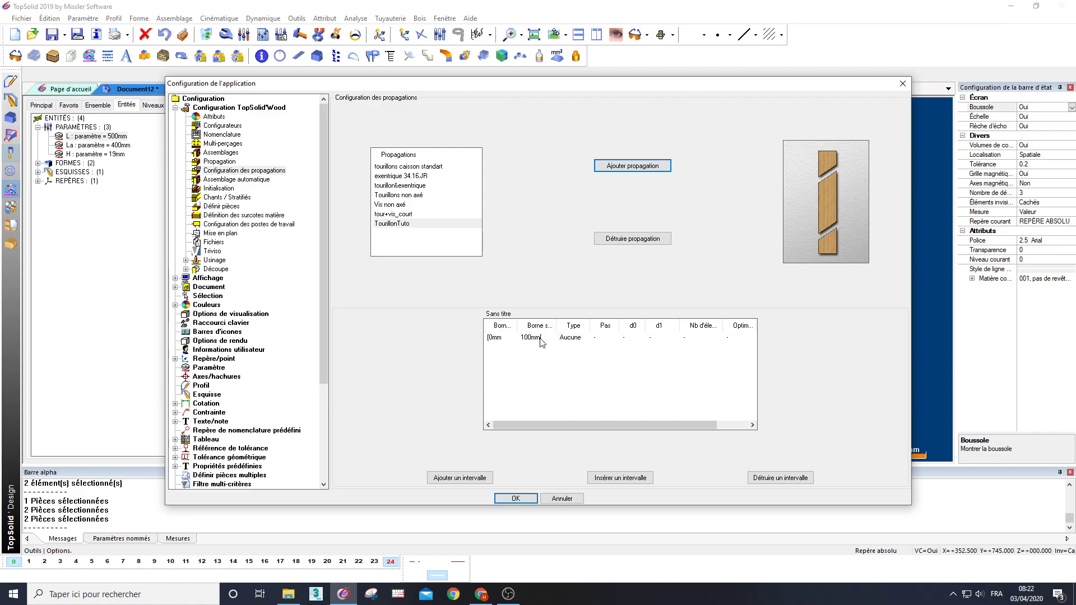
Step: Try the Pas and Pas centré distribution types on the 0 to 100 mm interval
left_click(573, 339)
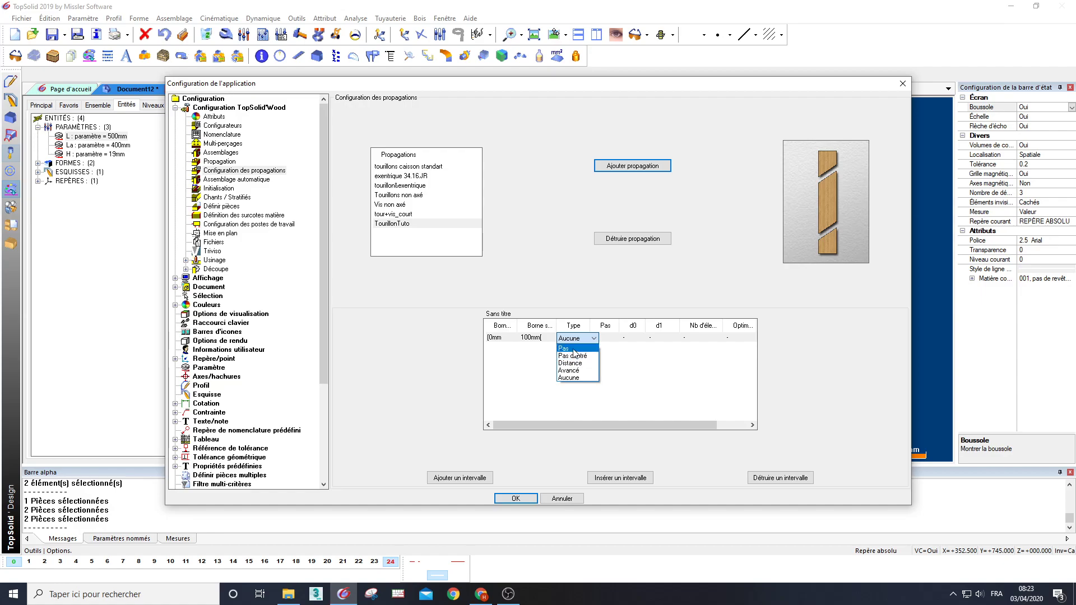
left_click(565, 348)
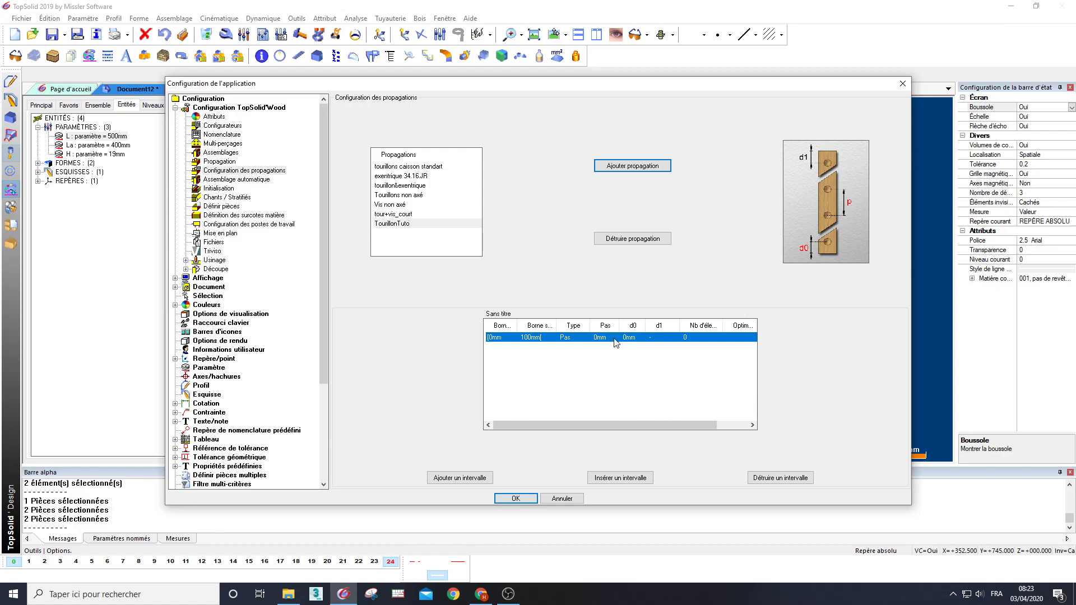
left_click(569, 341)
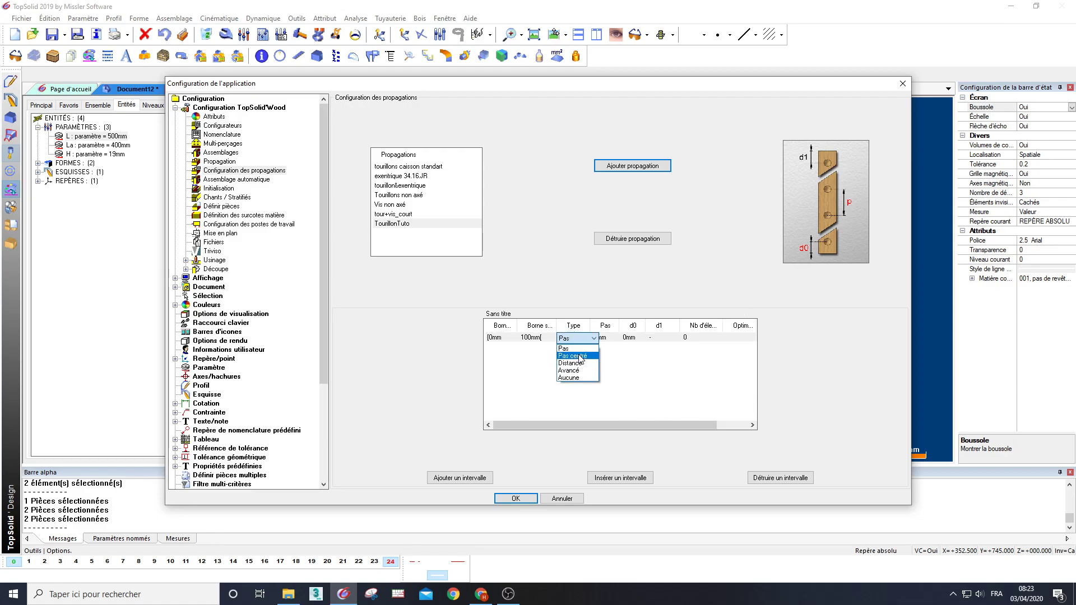
left_click(582, 360)
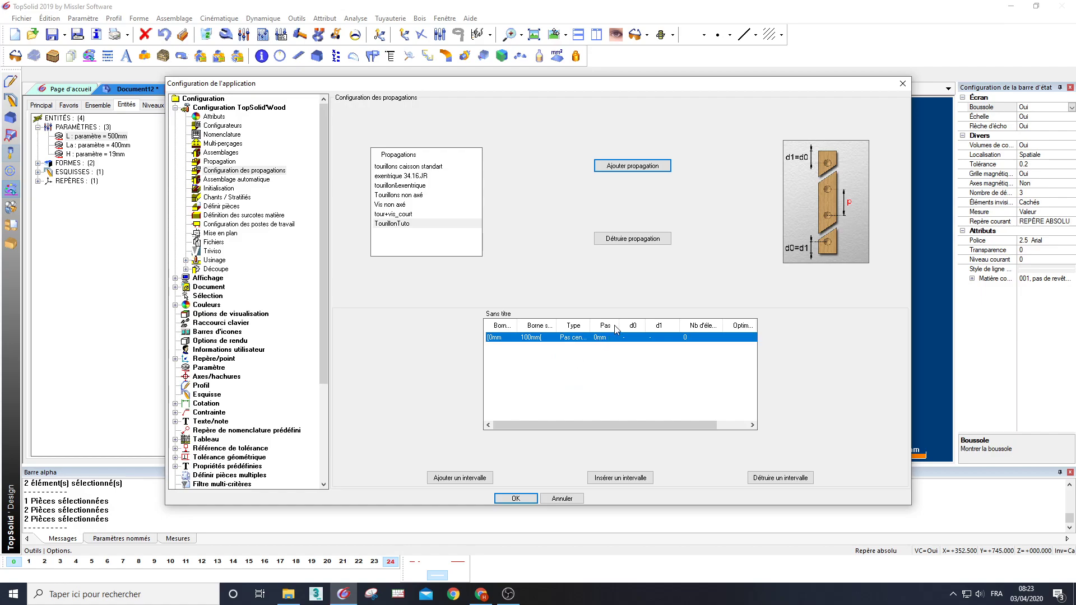
left_click_drag(619, 327, 625, 327)
left_click_drag(729, 325, 736, 325)
Step: Set the first interval's type to Distance with a d0 value of 20 mm
left_click(573, 340)
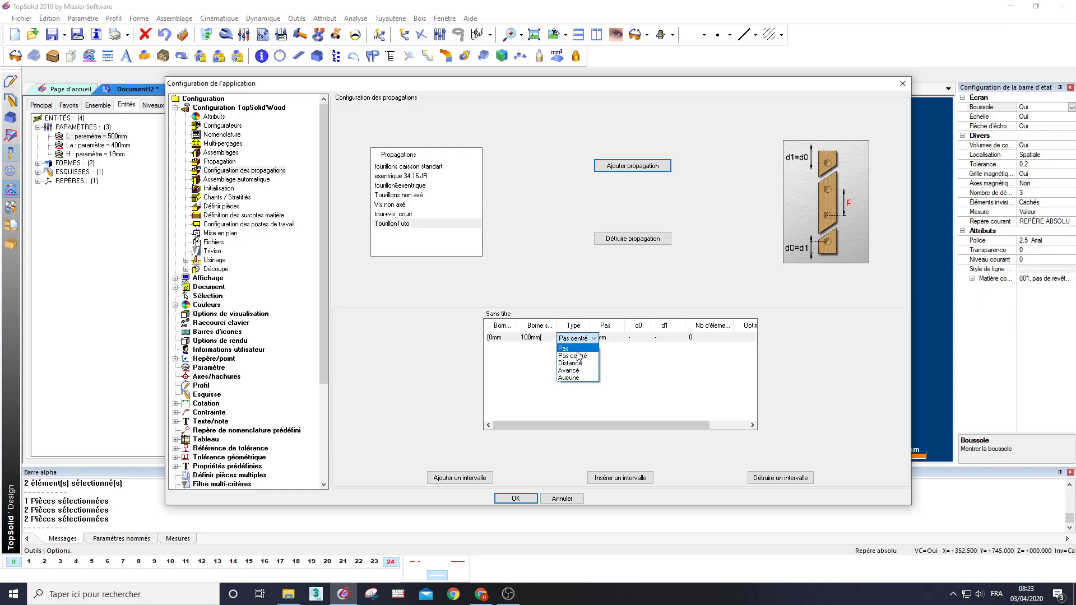
left_click(570, 363)
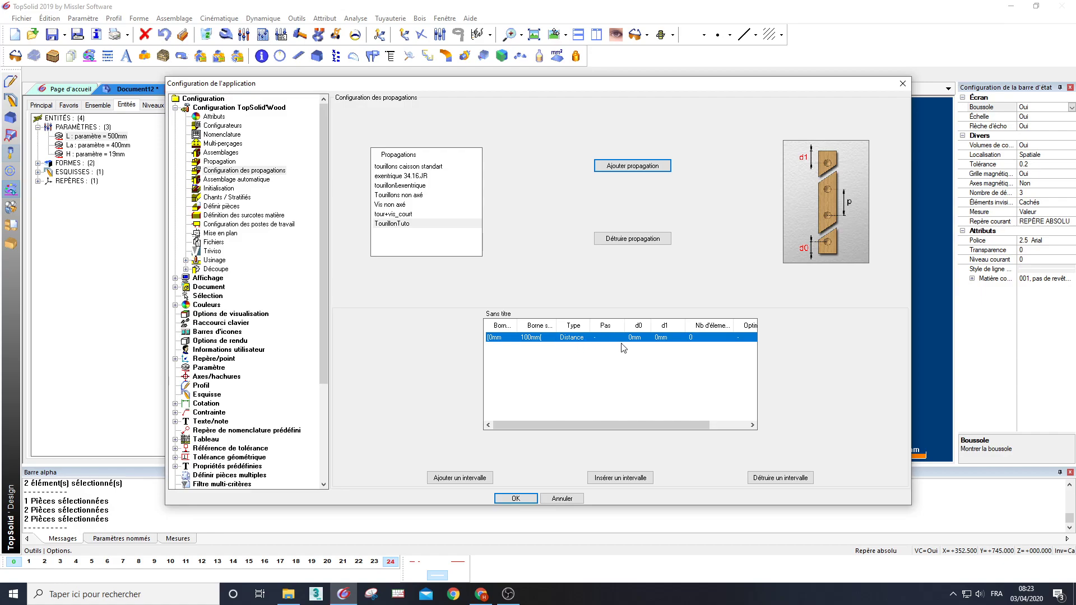
left_click(639, 338)
double_click(641, 338)
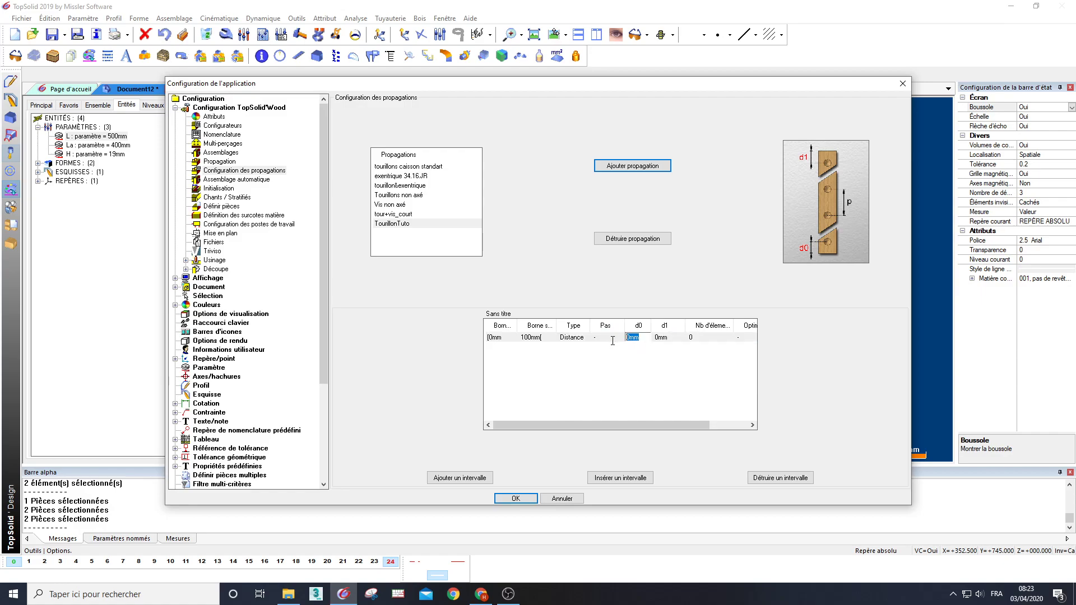
type("20")
key("Return")
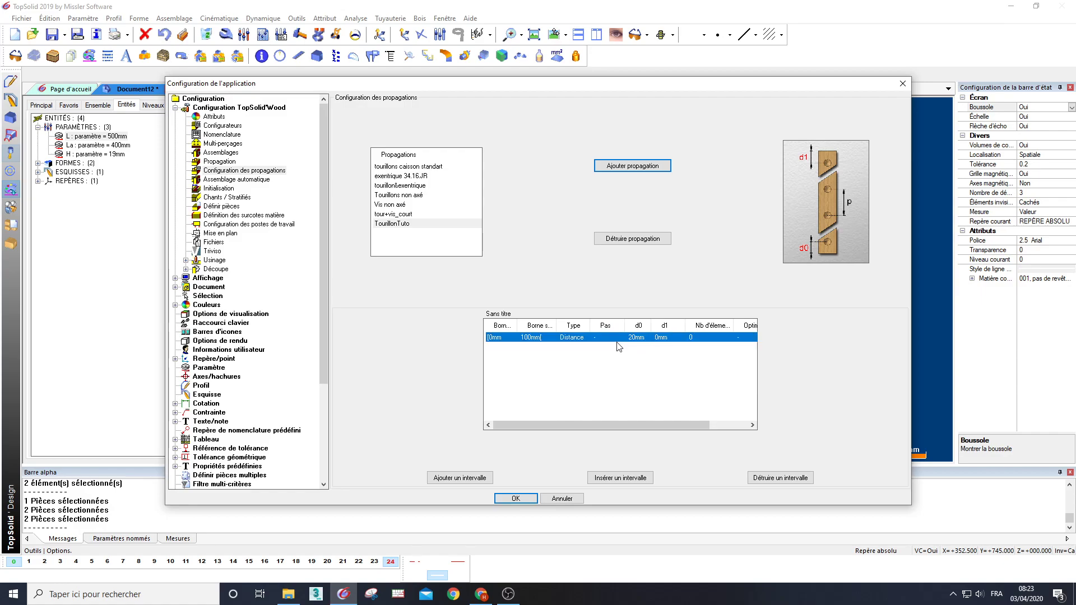
Step: Set the first interval's d1 distance to 20 mm and its number of elements to 2
left_click(670, 338)
left_click_drag(675, 338, 654, 340)
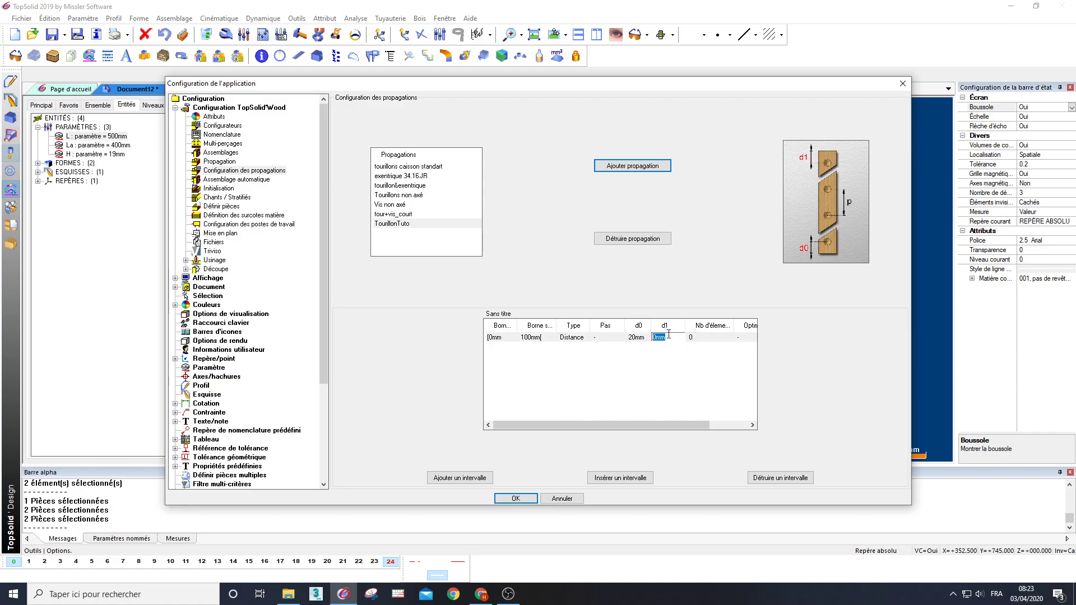
type("2")
key("Return")
left_click(700, 338)
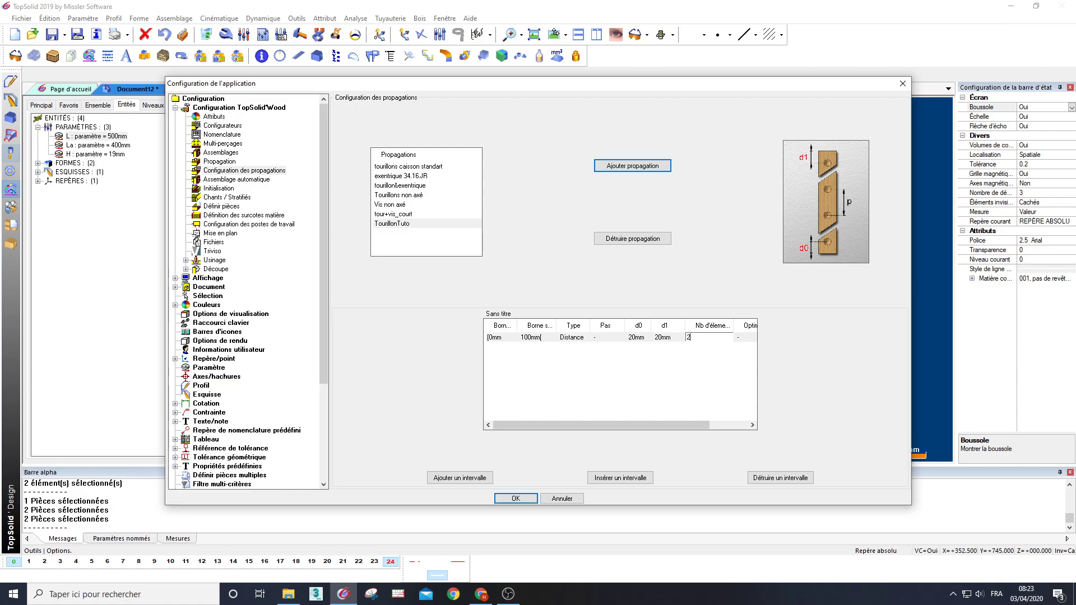
key("Return")
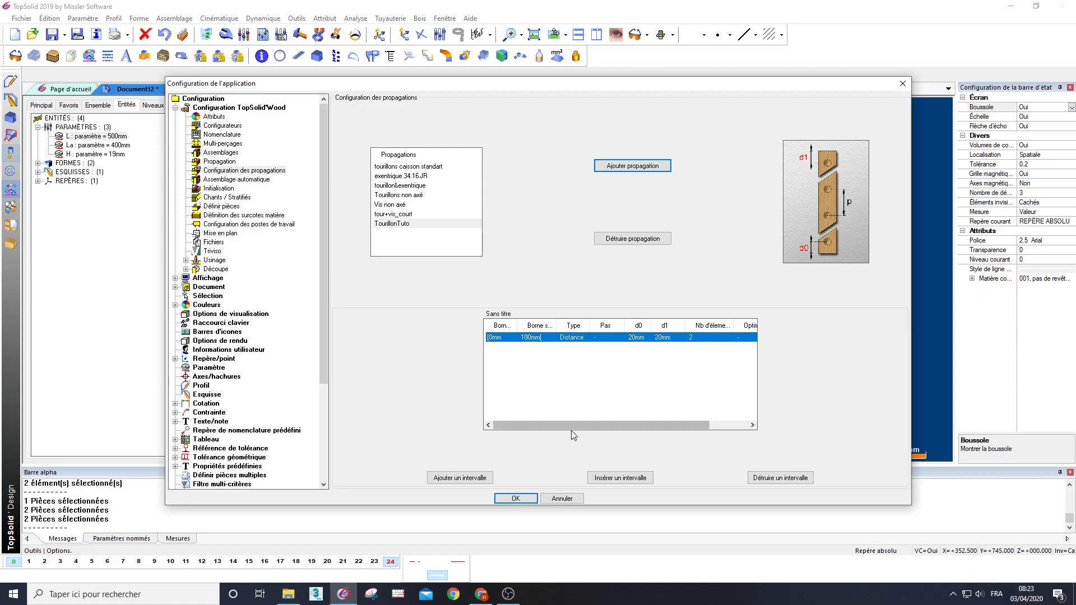
Step: Add a second interval with an upper bound of 300 mm and the Distance type
left_click(469, 480)
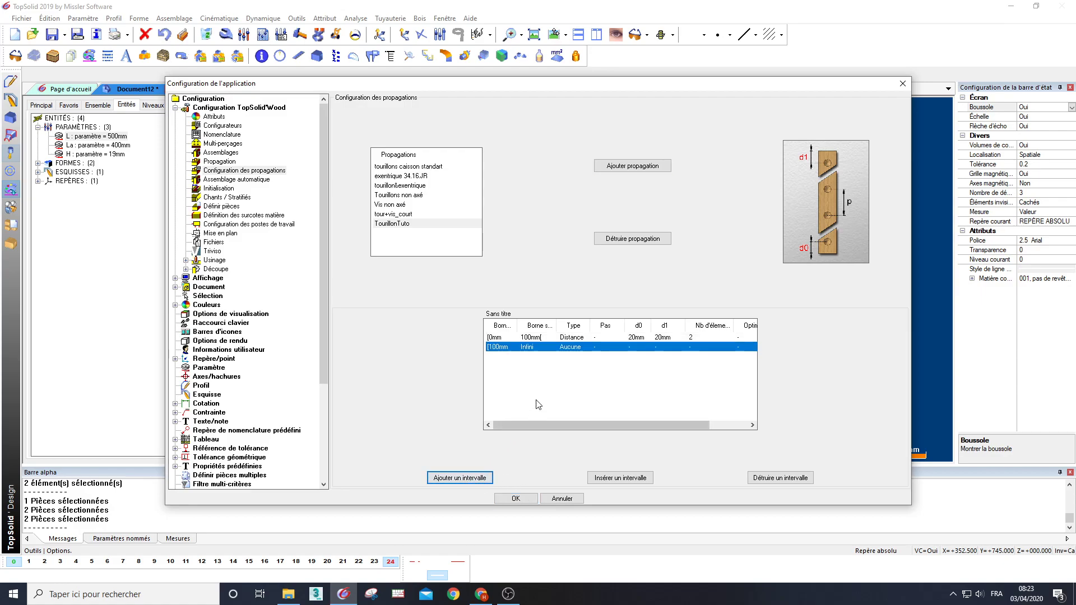
left_click(528, 349)
type("300")
left_click(577, 396)
left_click(576, 350)
left_click(577, 348)
left_click(586, 373)
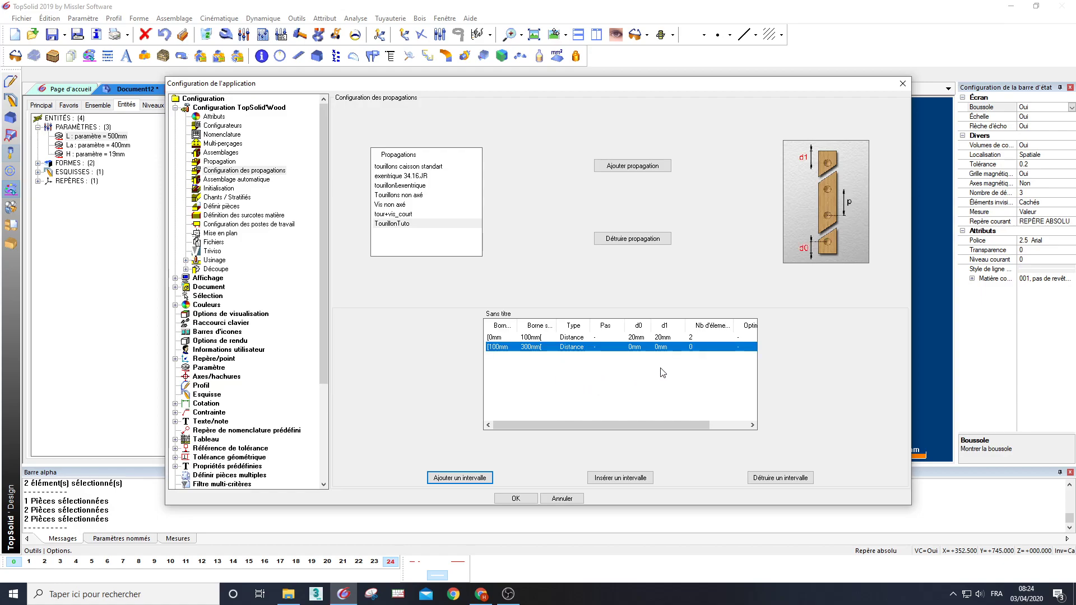
Step: Set the second interval's d0 to 50 mm, d1 to 70 mm and number of elements to 2
left_click(638, 348)
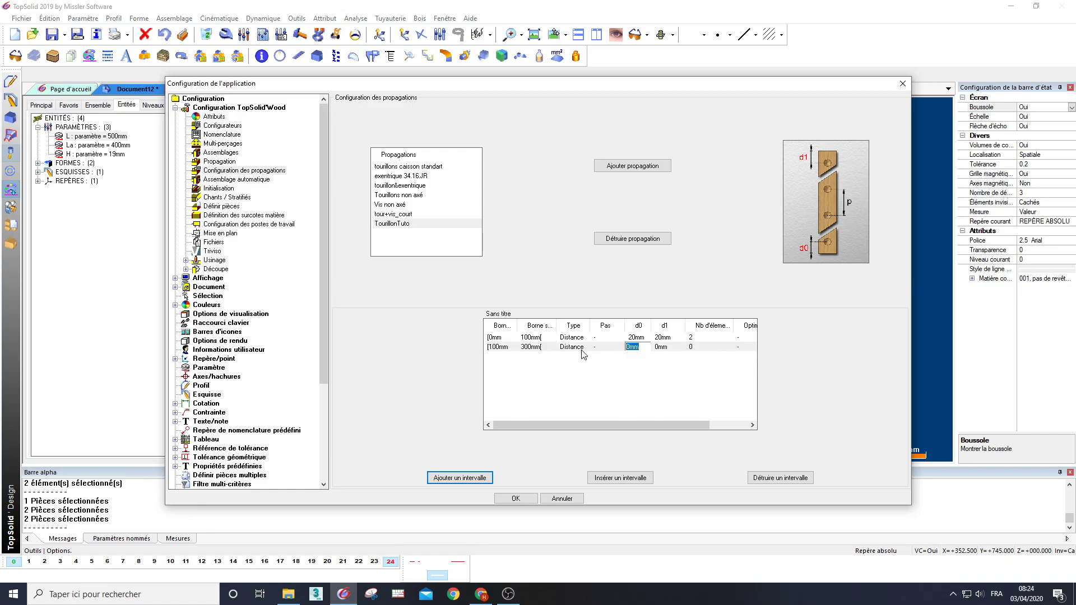
type("50")
key("Tab")
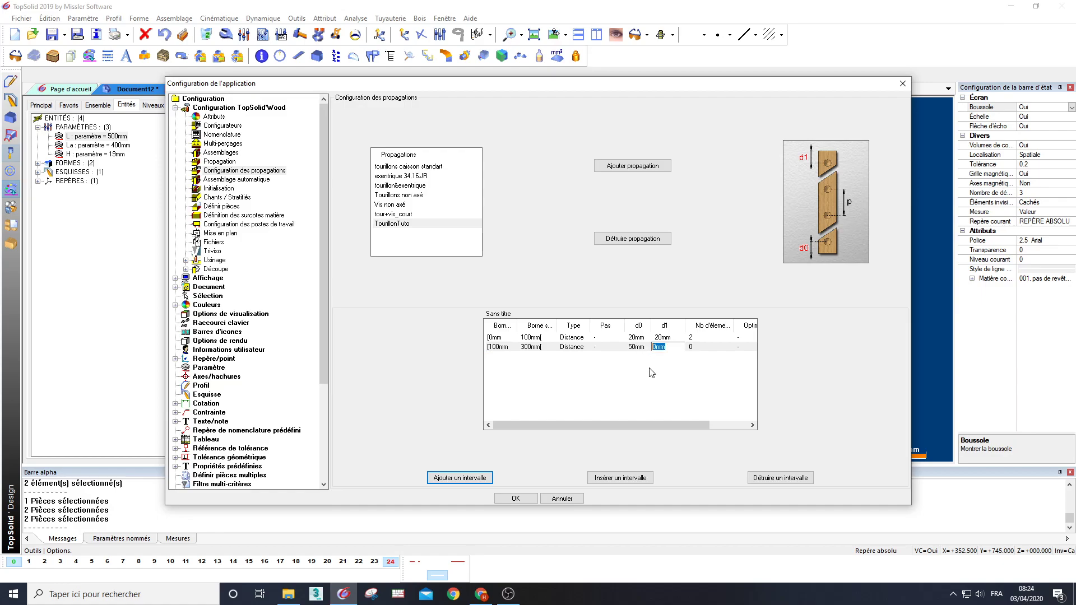
type("70")
key("Tab")
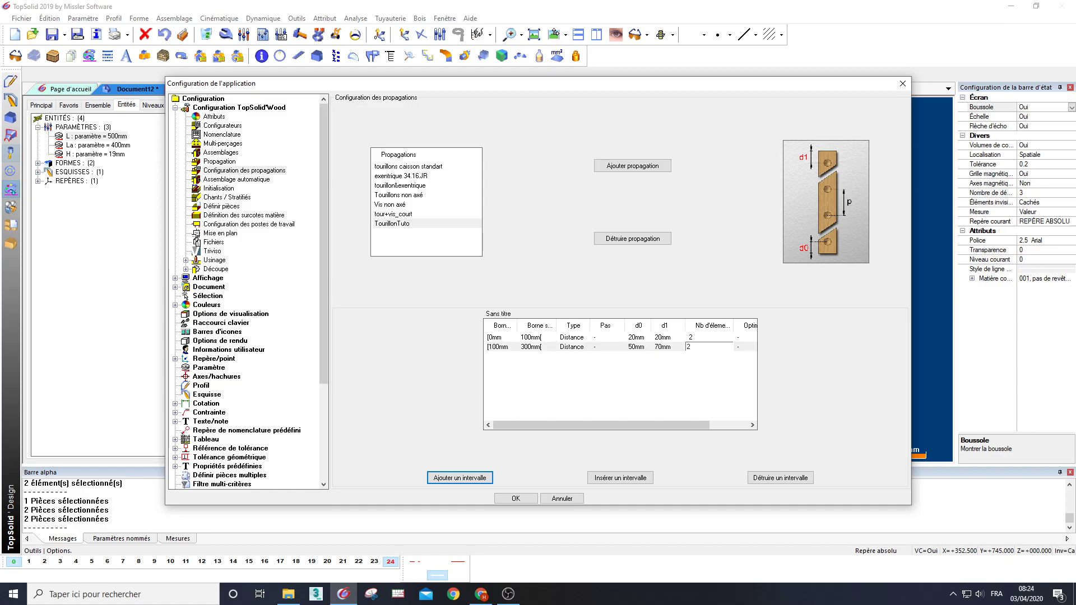
type("2")
key("Return")
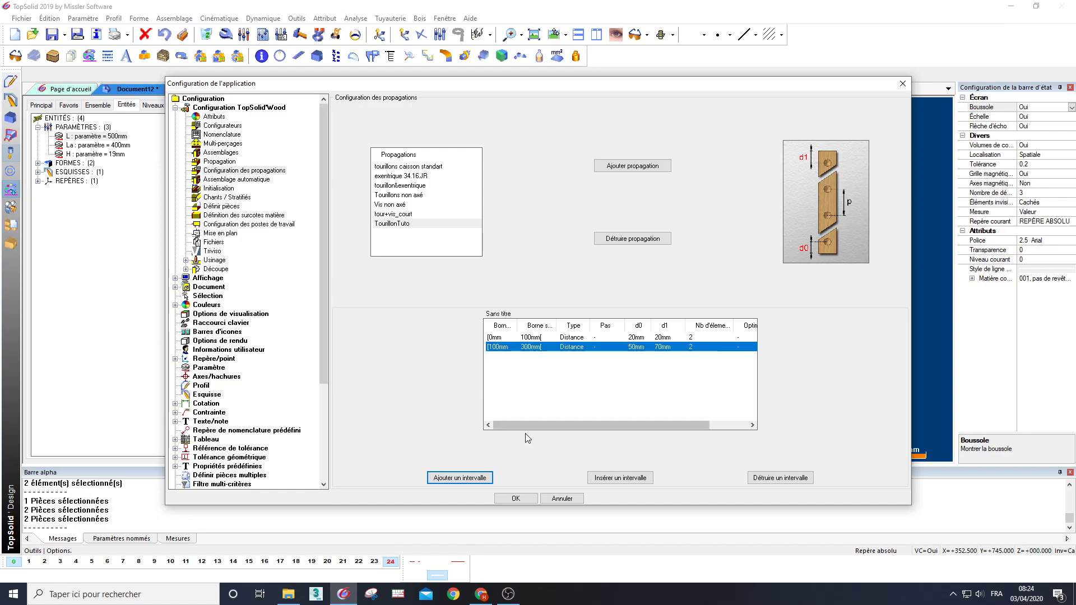
Step: Add a third interval to the propagation with an upper bound of 600 mm and the Distance type
left_click(460, 478)
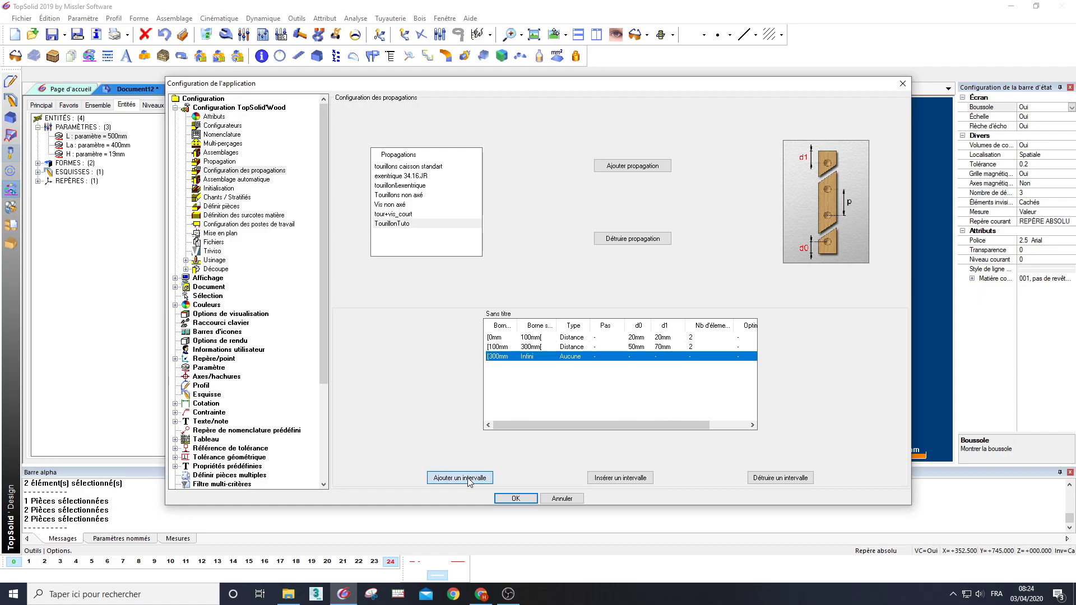
left_click(531, 357)
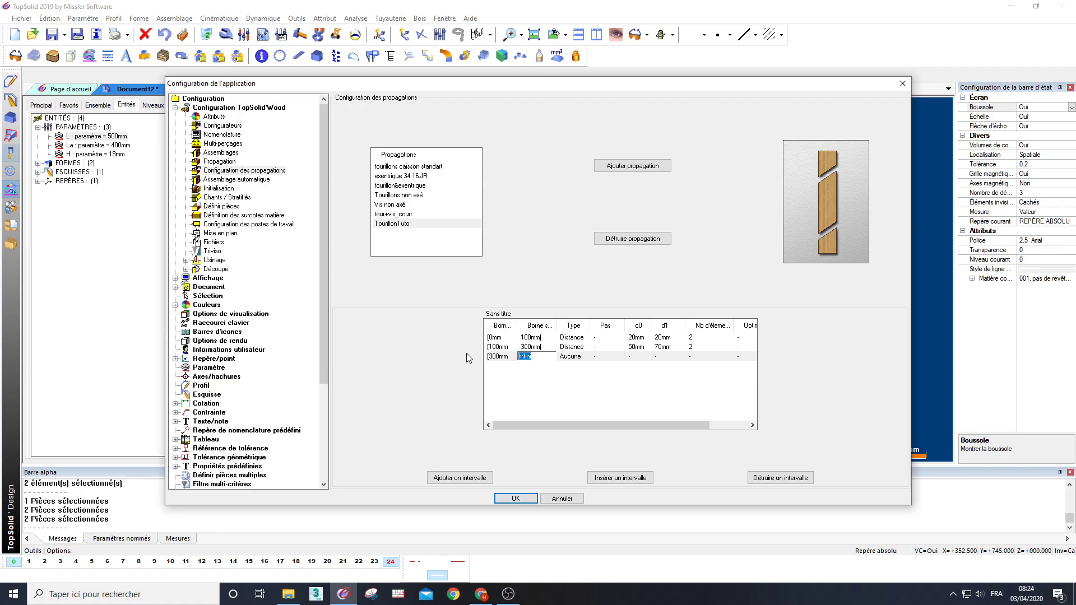
type("600")
left_click(543, 371)
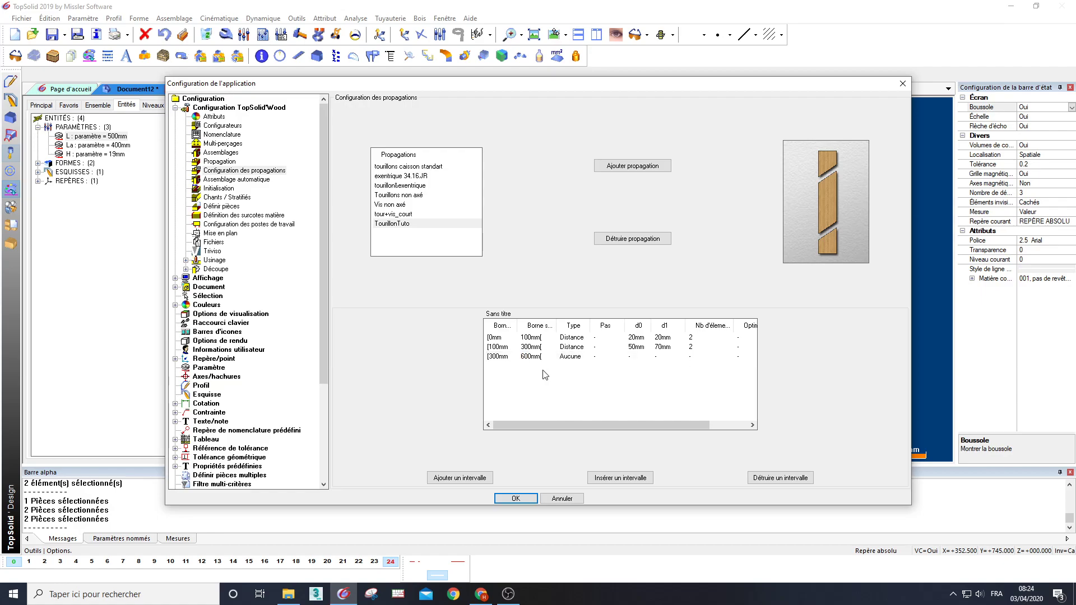
left_click(564, 358)
left_click(583, 358)
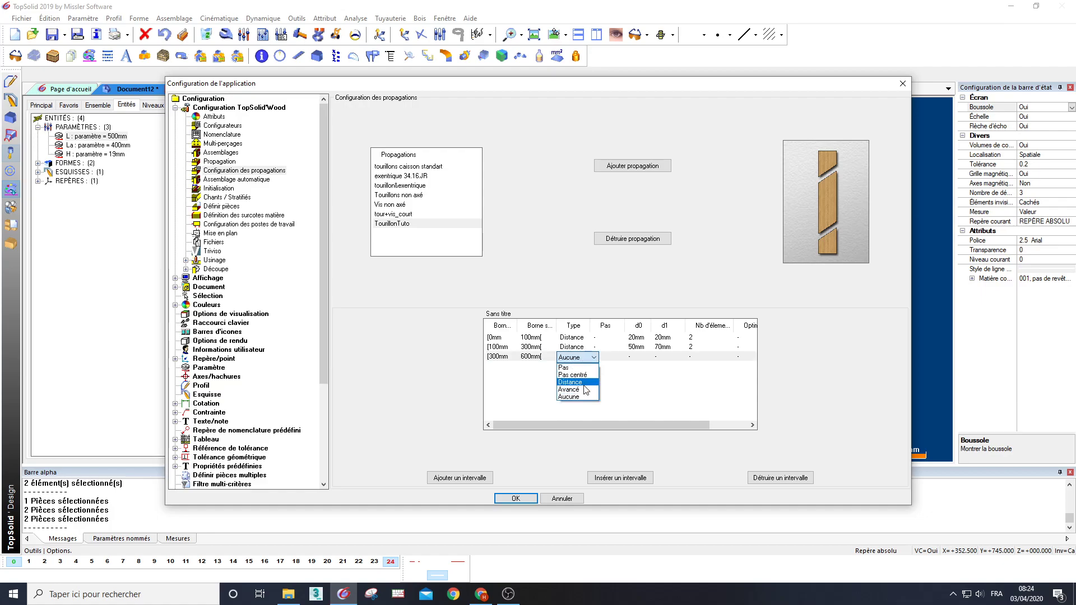
left_click(582, 382)
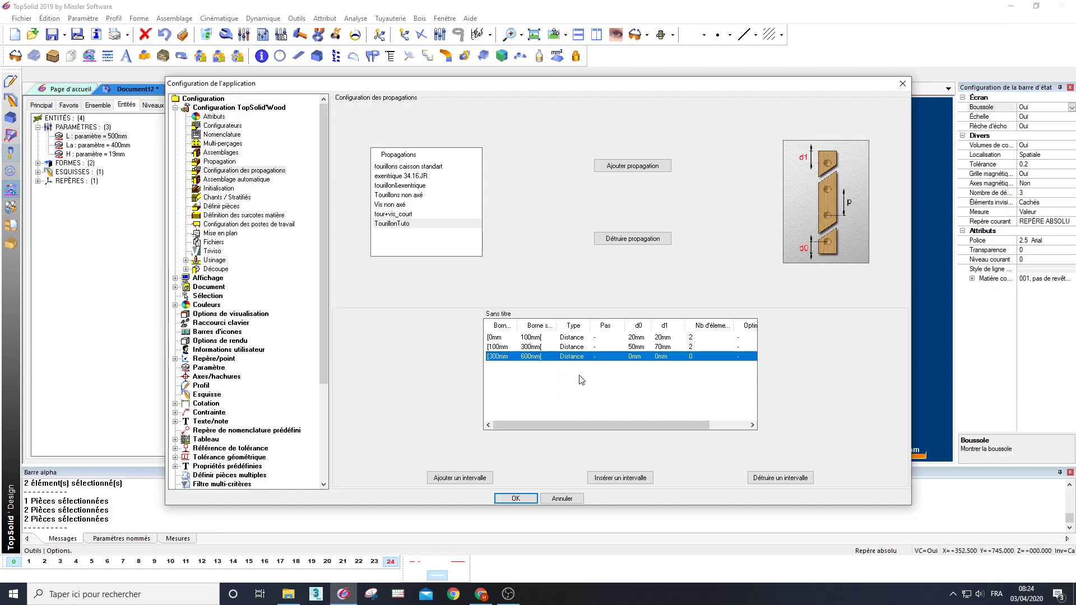
Step: Set the third interval's d0 to 50 mm, d1 to 70 mm and number of elements to 3
left_click(642, 359)
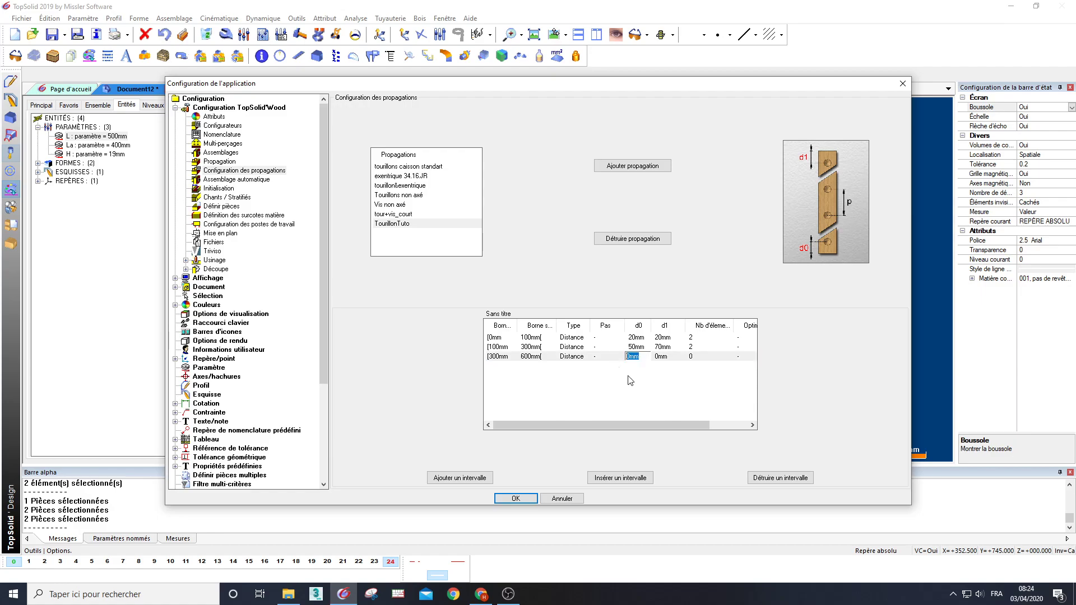
type("50")
key("Return")
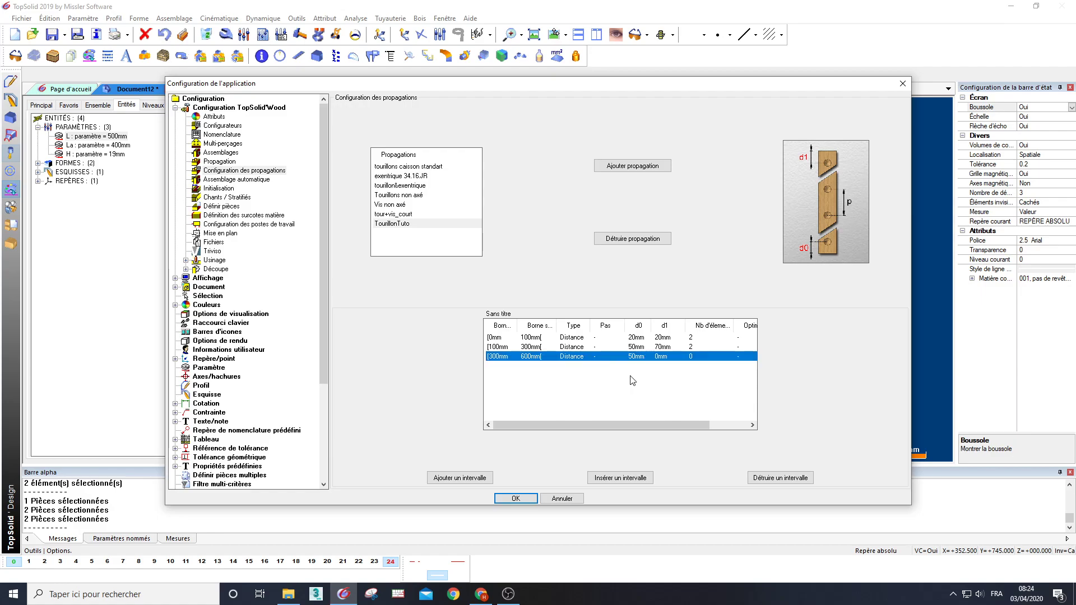
left_click(664, 357)
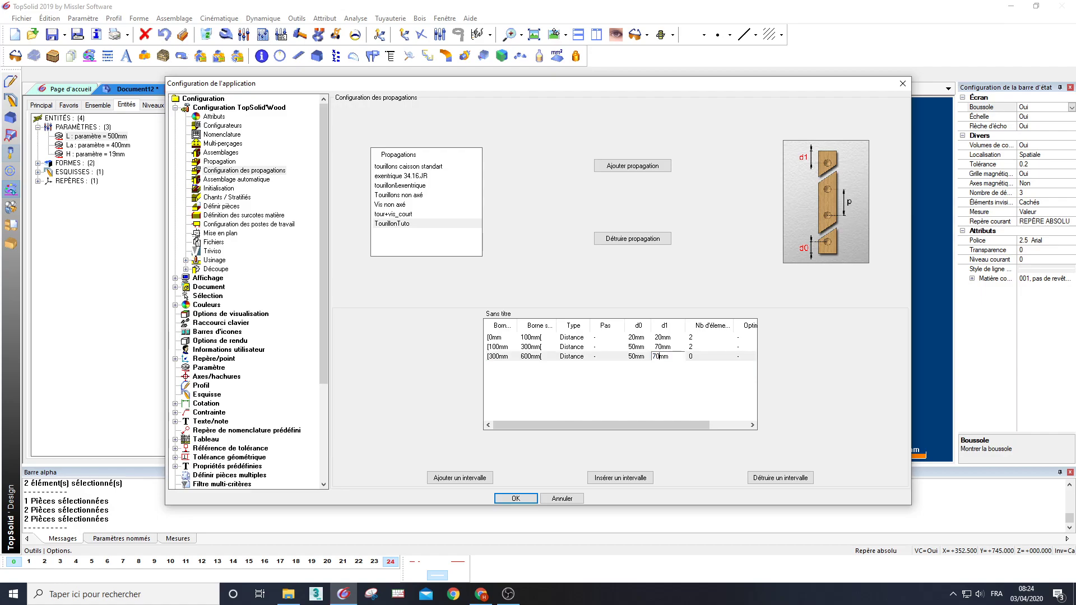
key("Return")
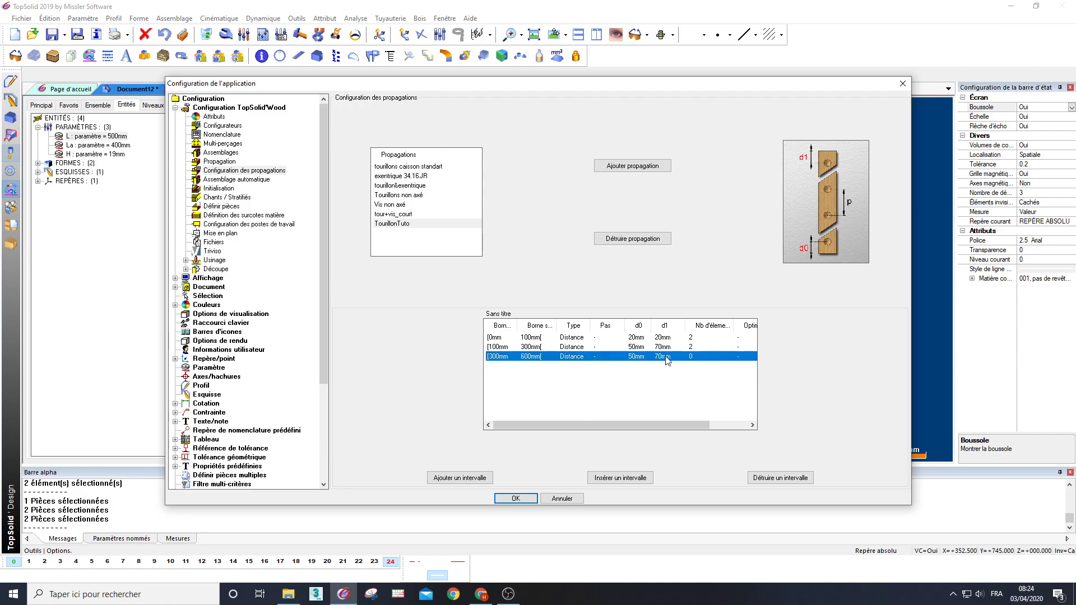
left_click(698, 357)
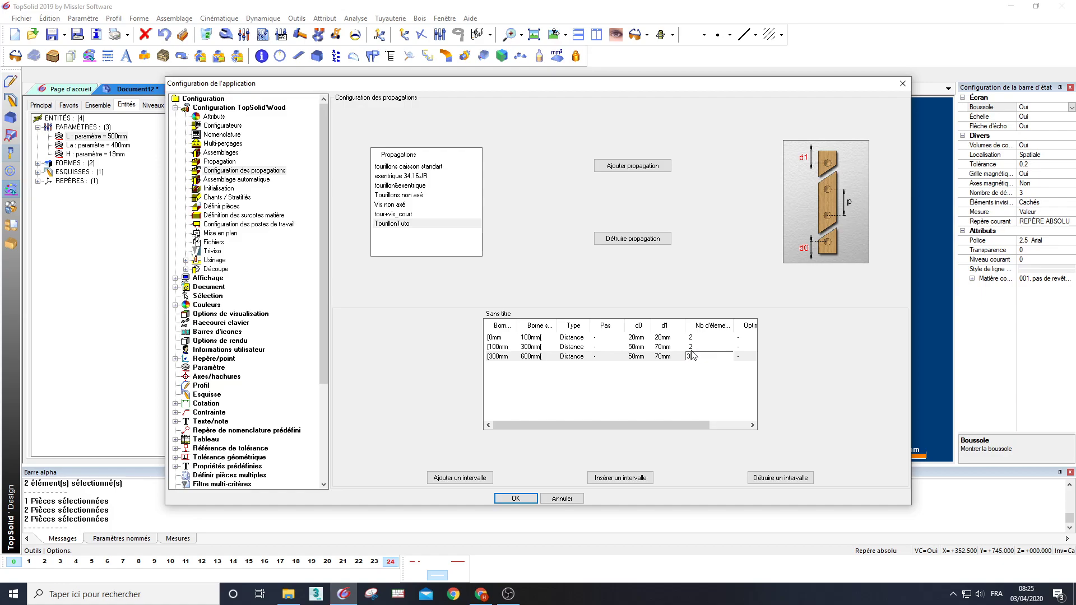
key("Return")
Step: Add a fourth interval with an upper bound of 900 mm and the Distance type
left_click(458, 478)
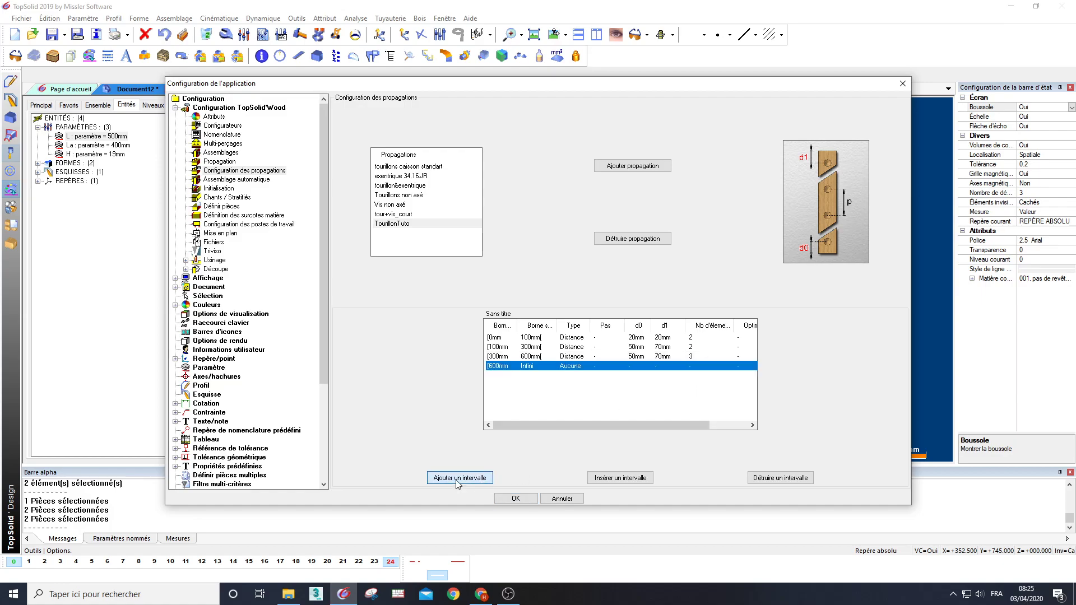
left_click(537, 367)
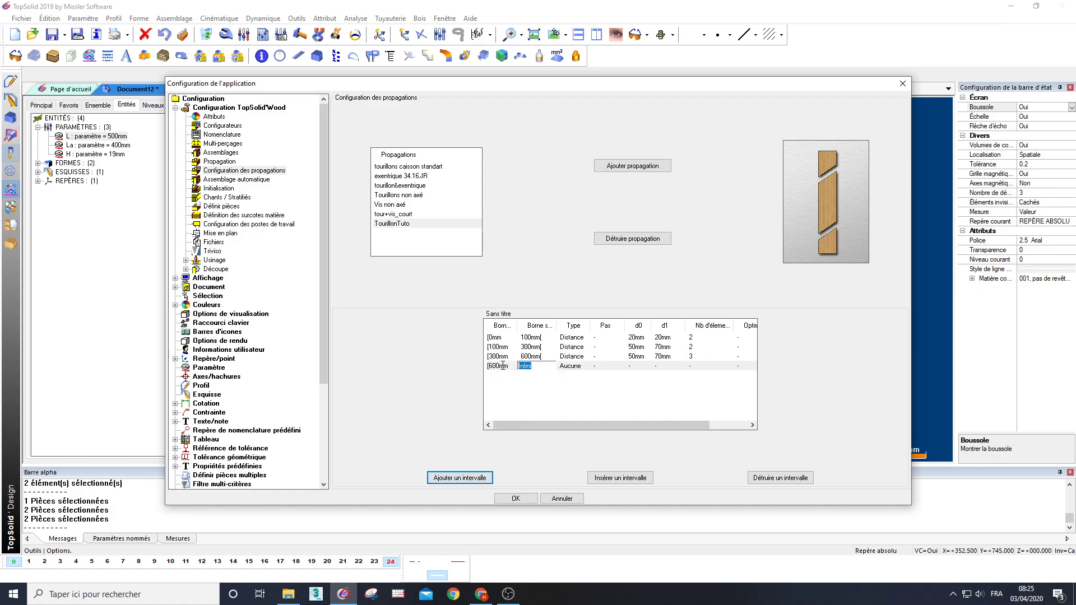
type("900")
key("Return")
left_click(583, 370)
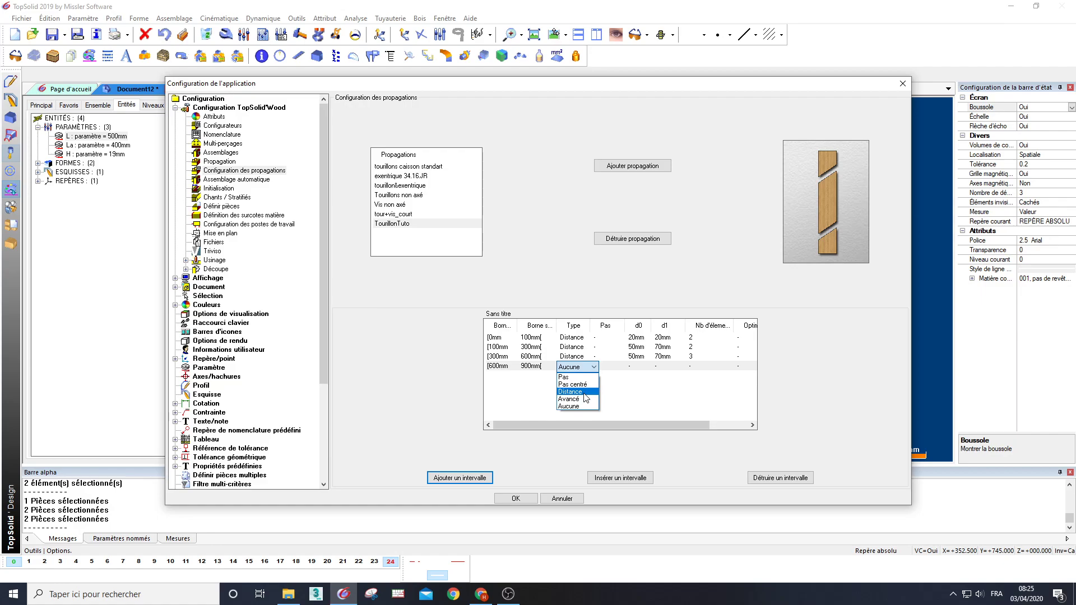
left_click(586, 391)
Step: Set the fourth interval's d0 to 50 mm, d1 to 70 mm and number of elements to 4
left_click(639, 368)
type("50")
key("Return")
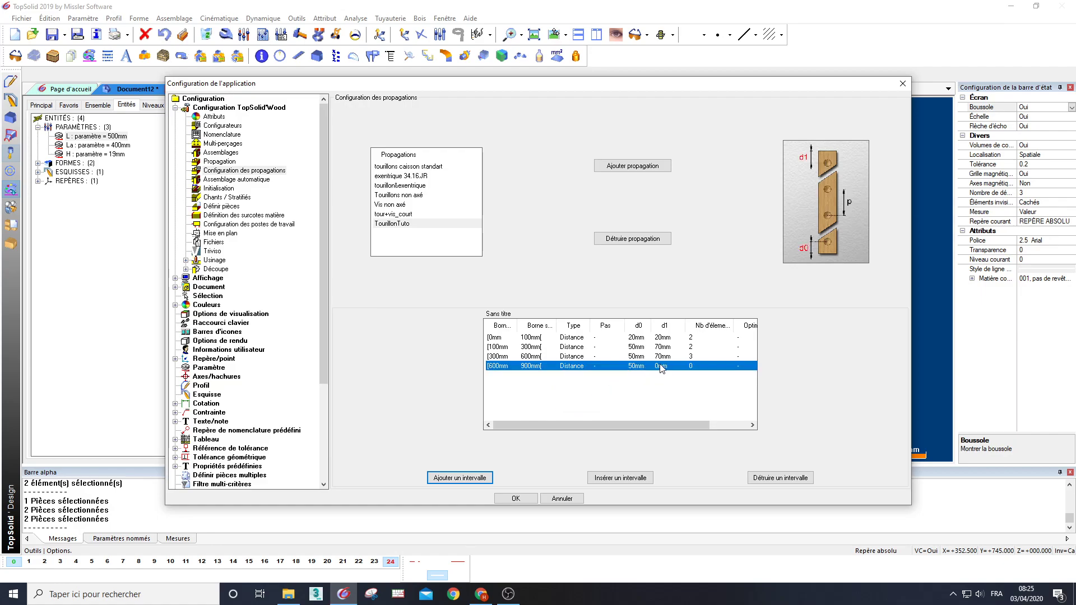
left_click(669, 365)
type("70")
key("Return")
left_click(698, 365)
type("4")
key("Return")
Step: Add a fifth interval with an upper bound of 1400 mm and the Distance type
left_click(471, 478)
left_click(525, 376)
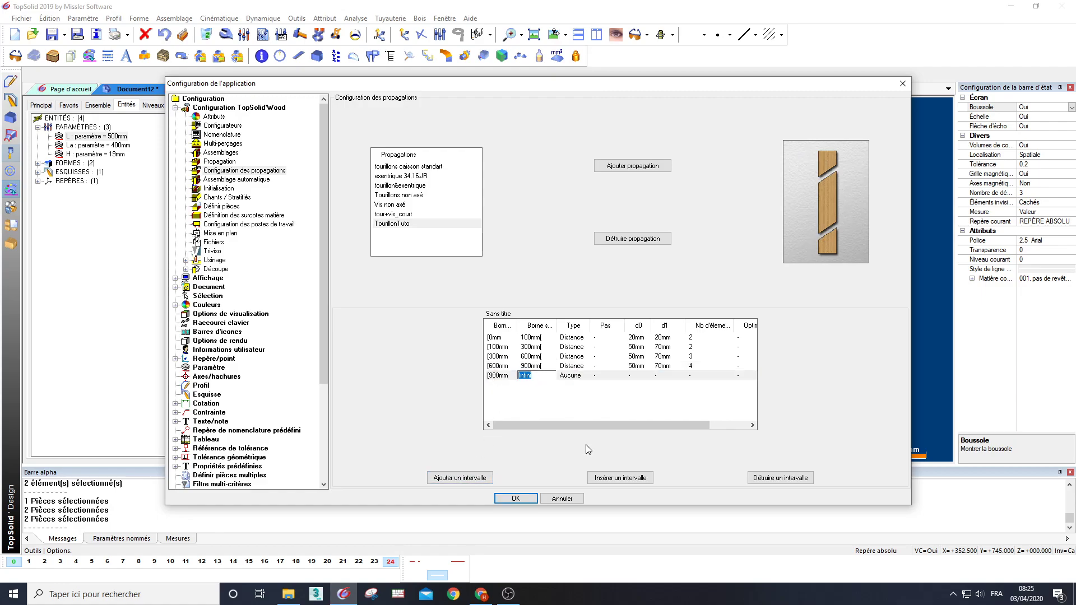
type("1400")
key("Return")
left_click(572, 375)
left_click(577, 403)
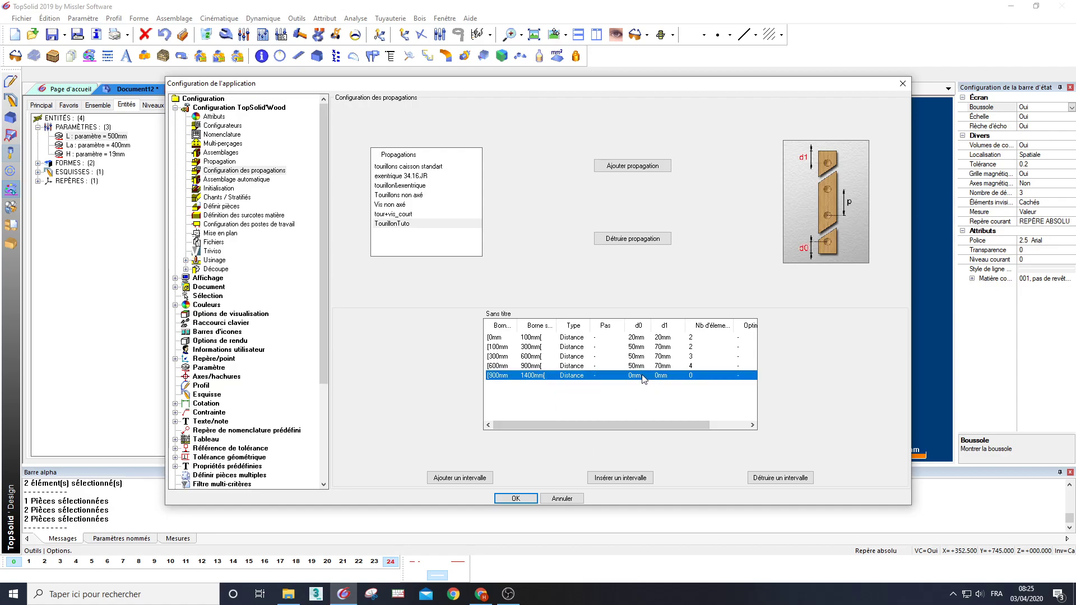
Step: Set the fifth interval's d0 to 50 mm, d1 to 70 mm and number of elements to 5
left_click(641, 375)
type("50")
key("Return")
left_click(661, 373)
type("70")
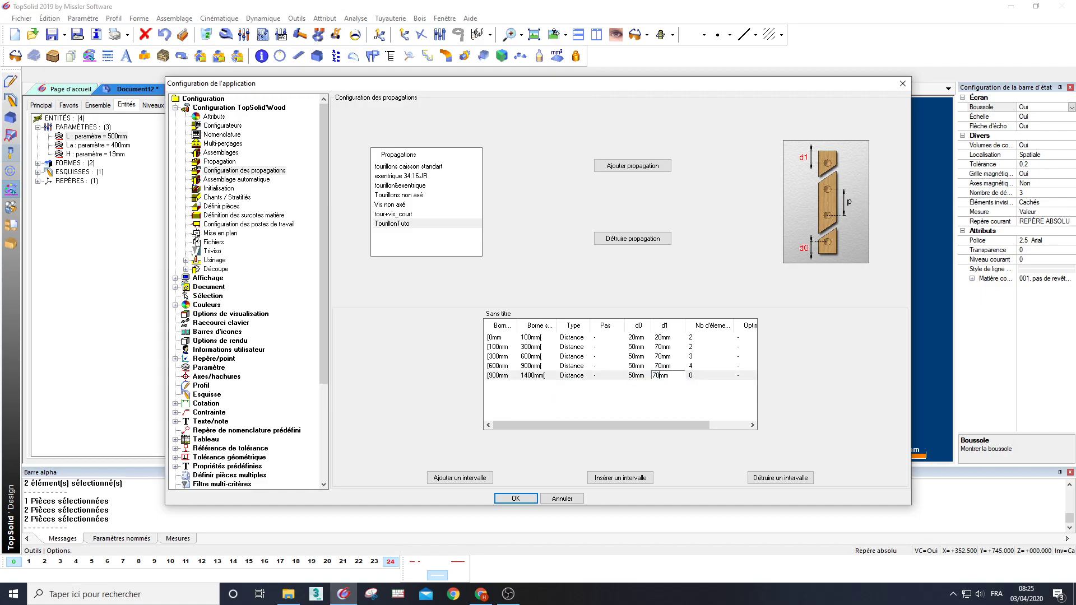
key("Return")
left_click(695, 373)
type("5")
key("Return")
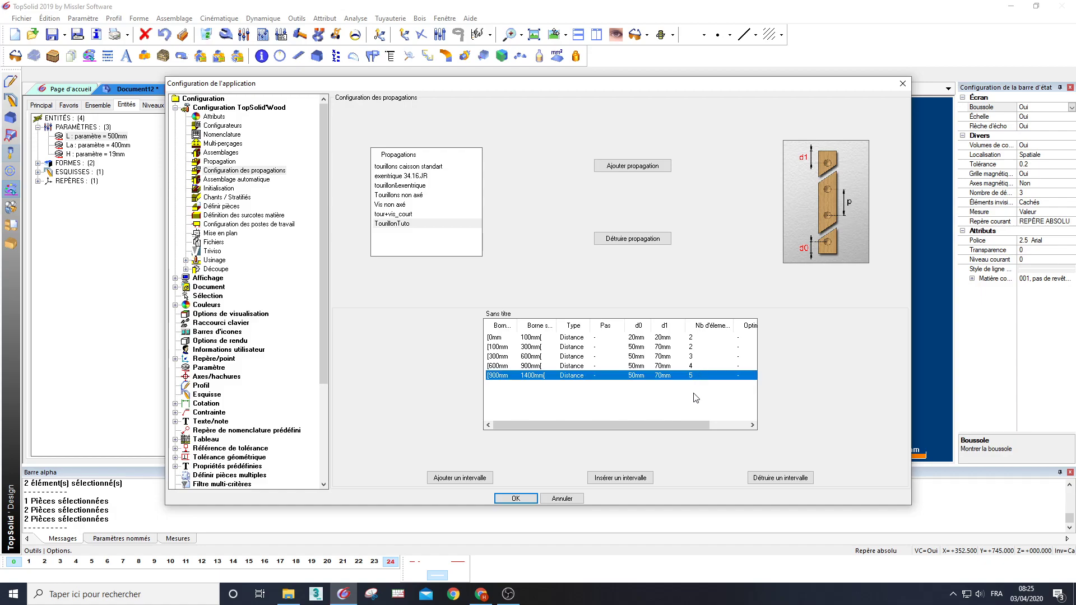
Step: Add a sixth interval with an upper bound of 1800 mm and the Distance type
left_click(457, 479)
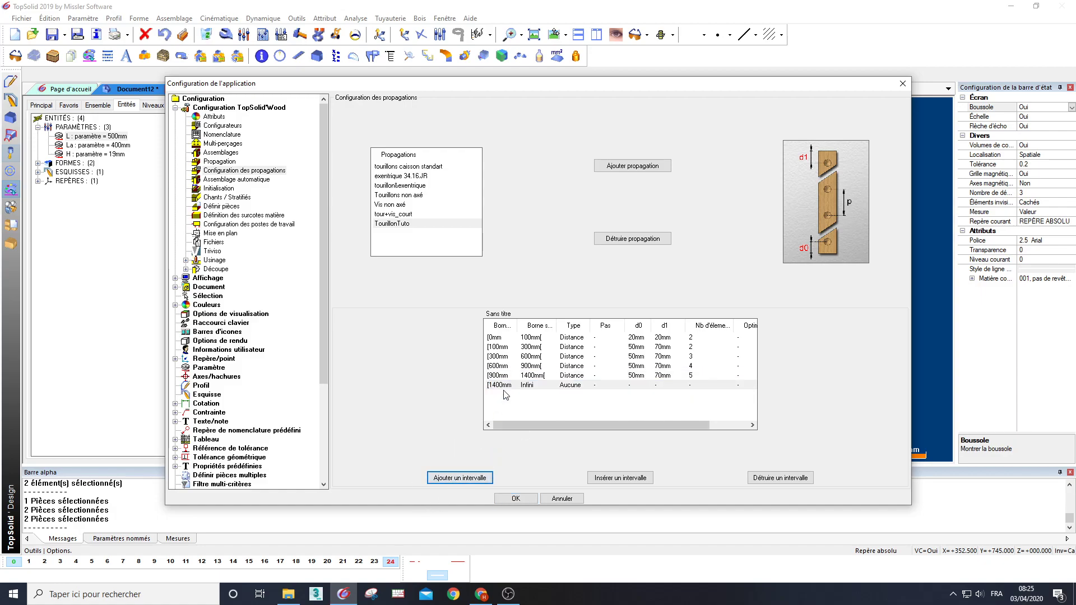
left_click(523, 386)
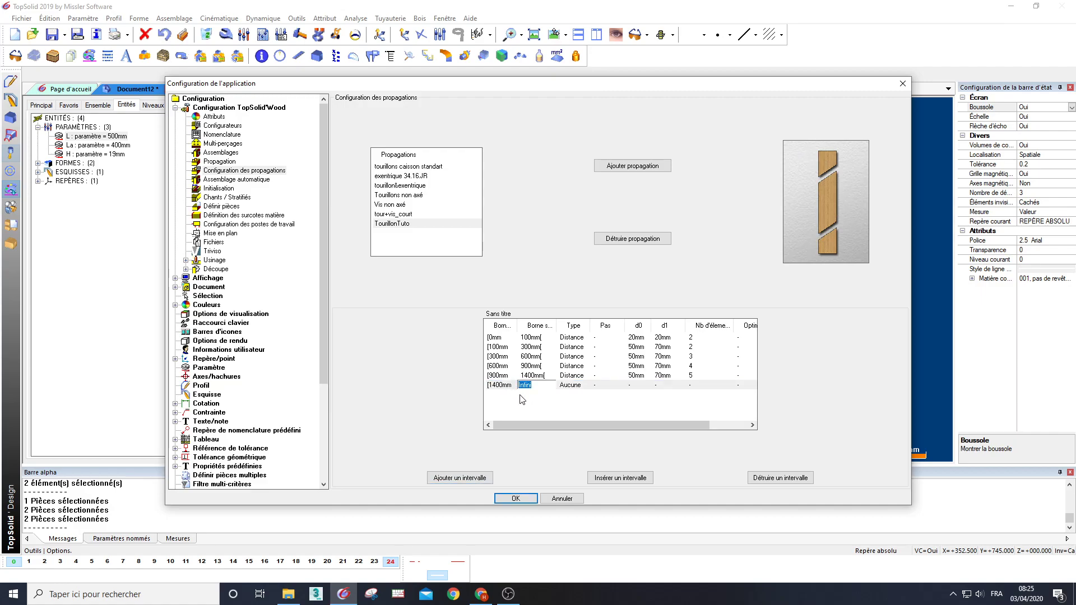
type("1800")
key("Return")
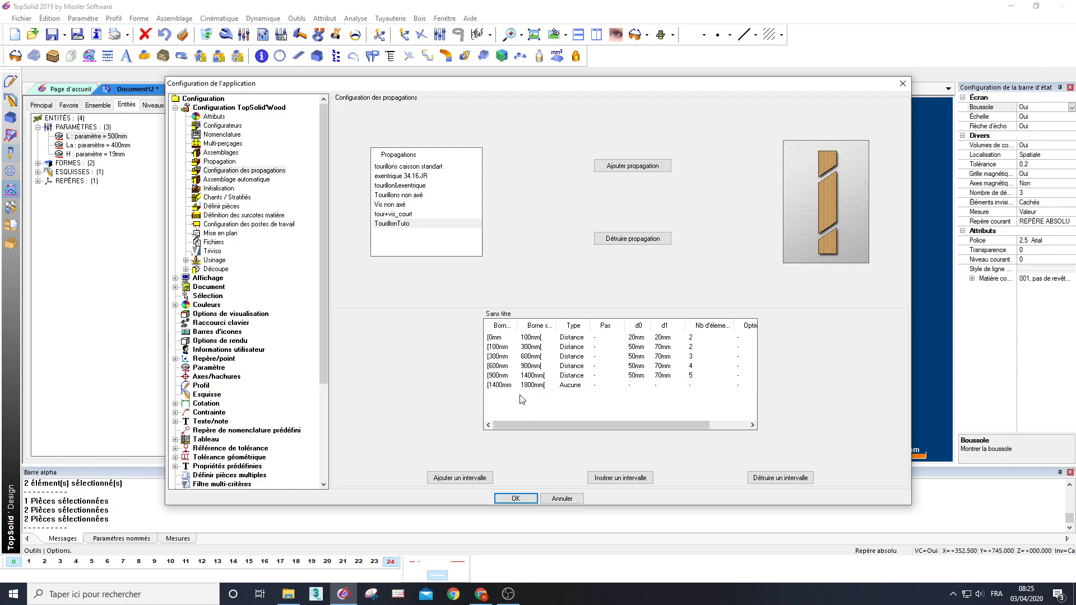
left_click(570, 391)
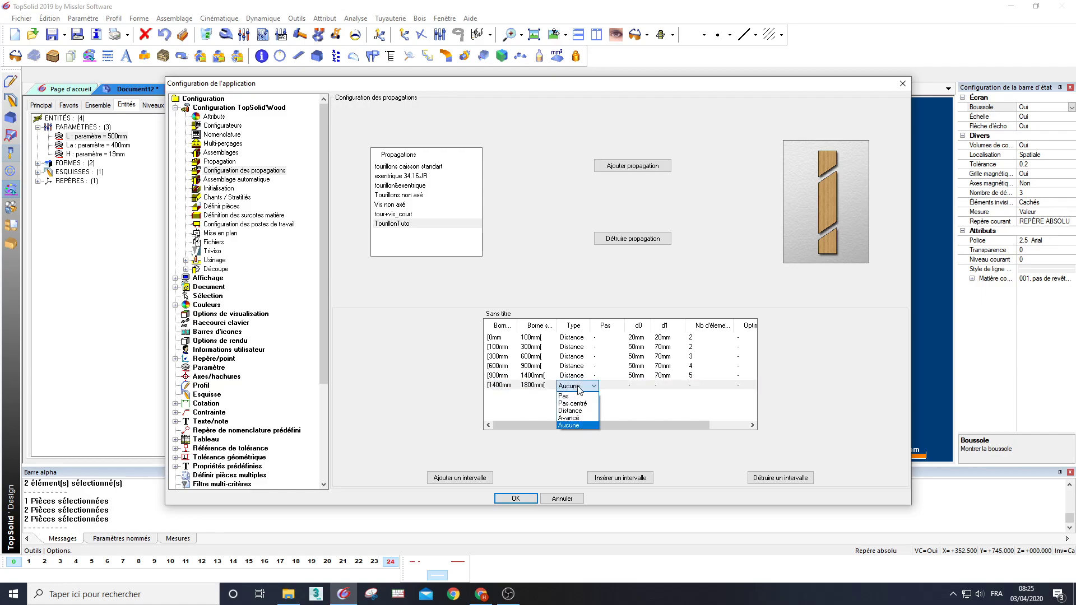
left_click(581, 415)
Step: Set the sixth interval's d0 to 50 mm, d1 to 70 mm and number of elements to 6
left_click(635, 385)
type("50")
key("Return")
left_click(660, 385)
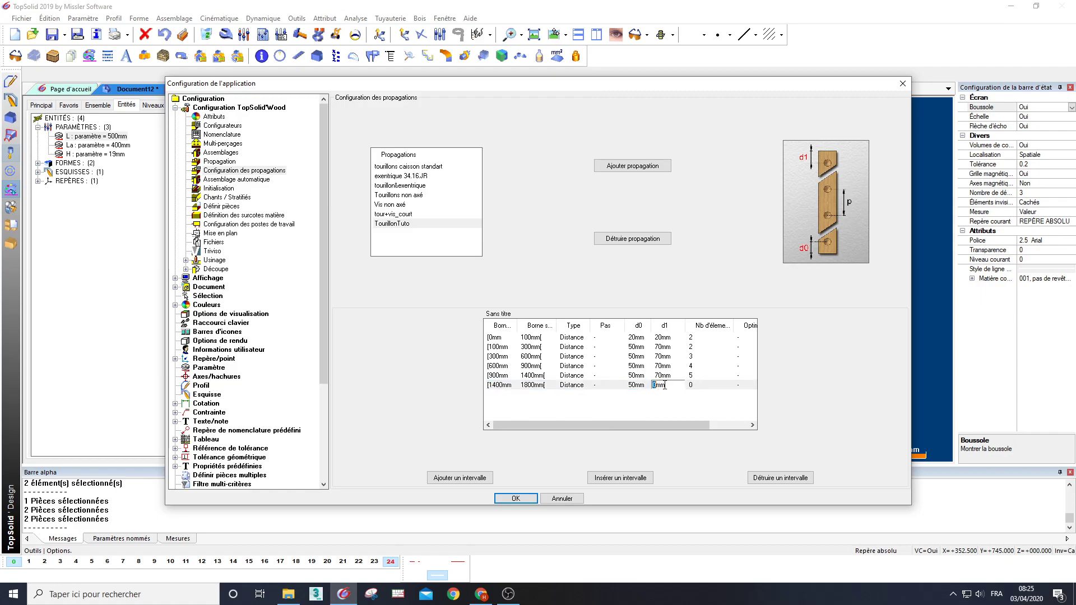
type("70")
key("Return")
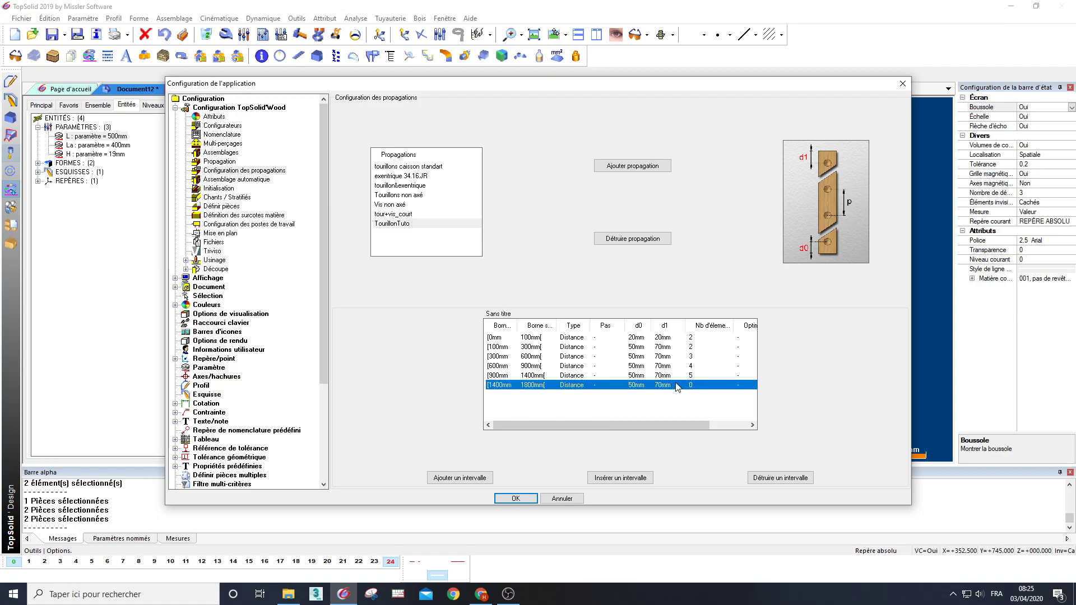
left_click(707, 388)
type("6")
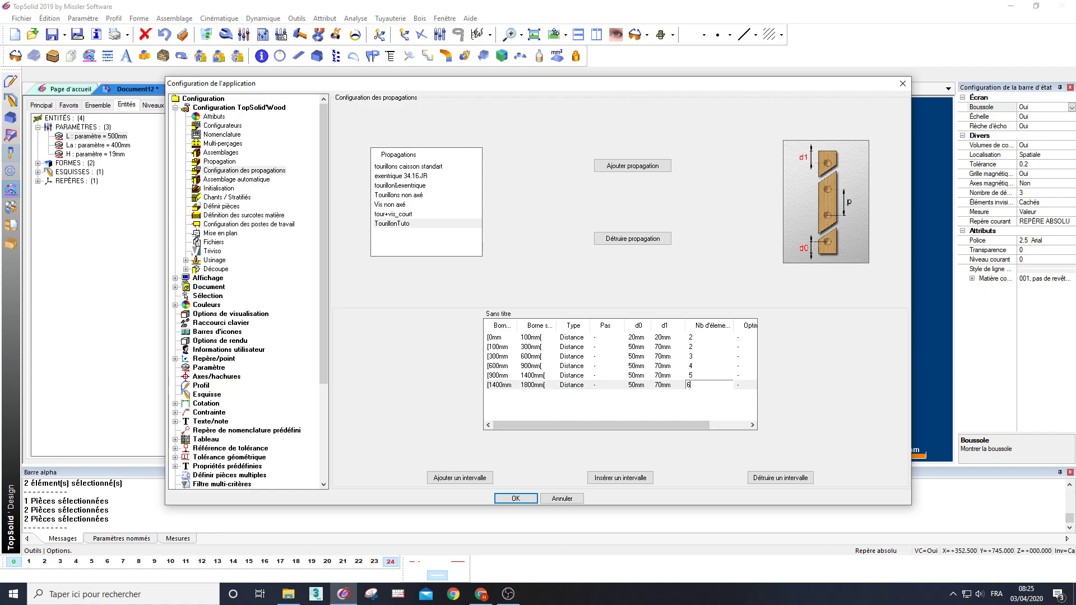
key("Return")
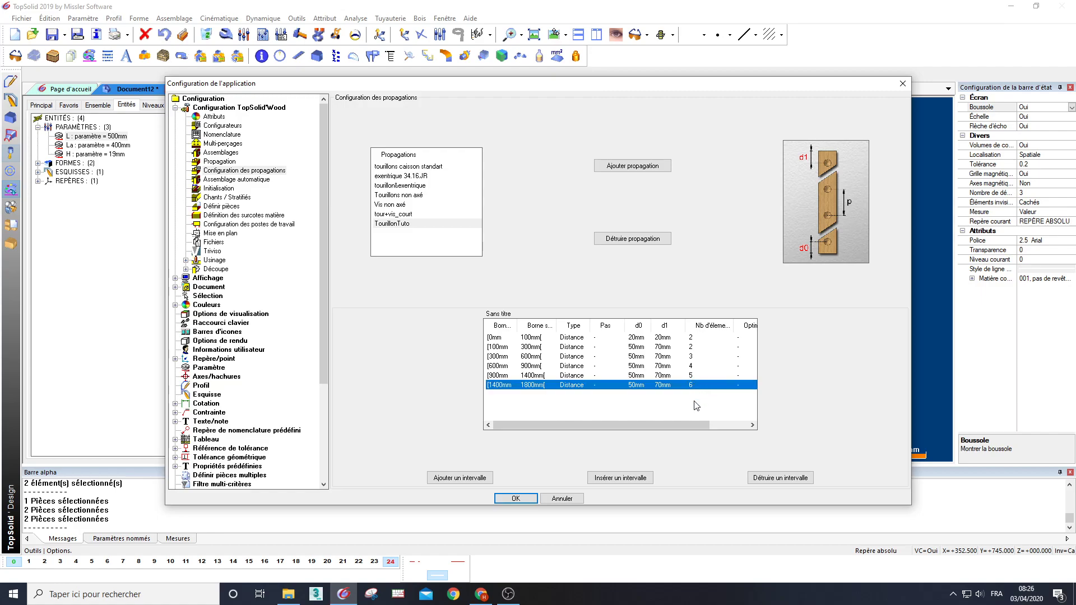
Step: Add a seventh interval with an upper bound of 2300 mm and the Distance type
left_click(475, 478)
left_click(539, 396)
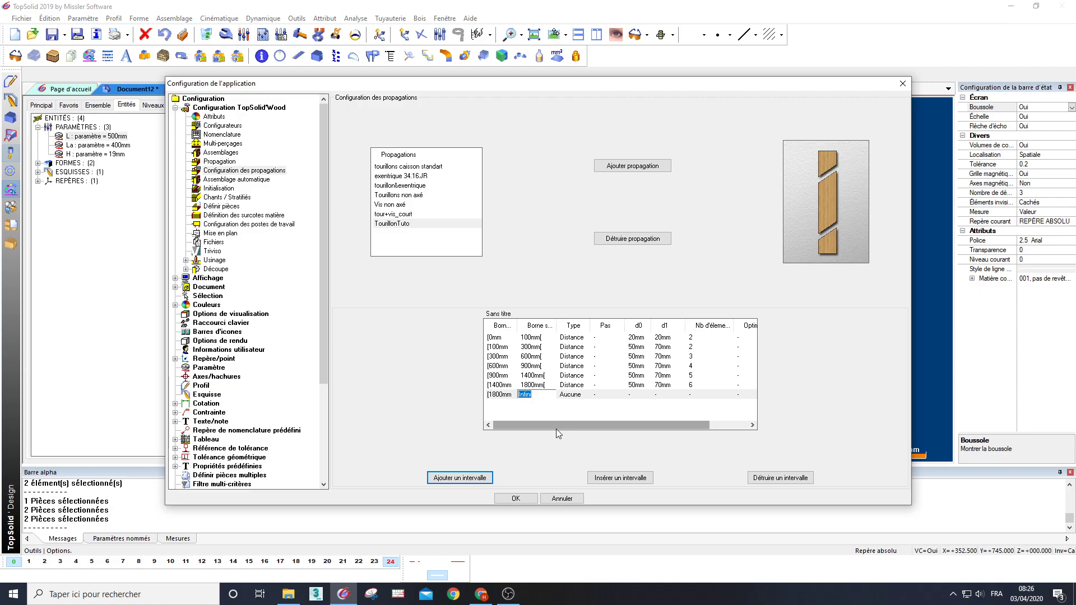
type("2300")
key("Return")
double_click(572, 395)
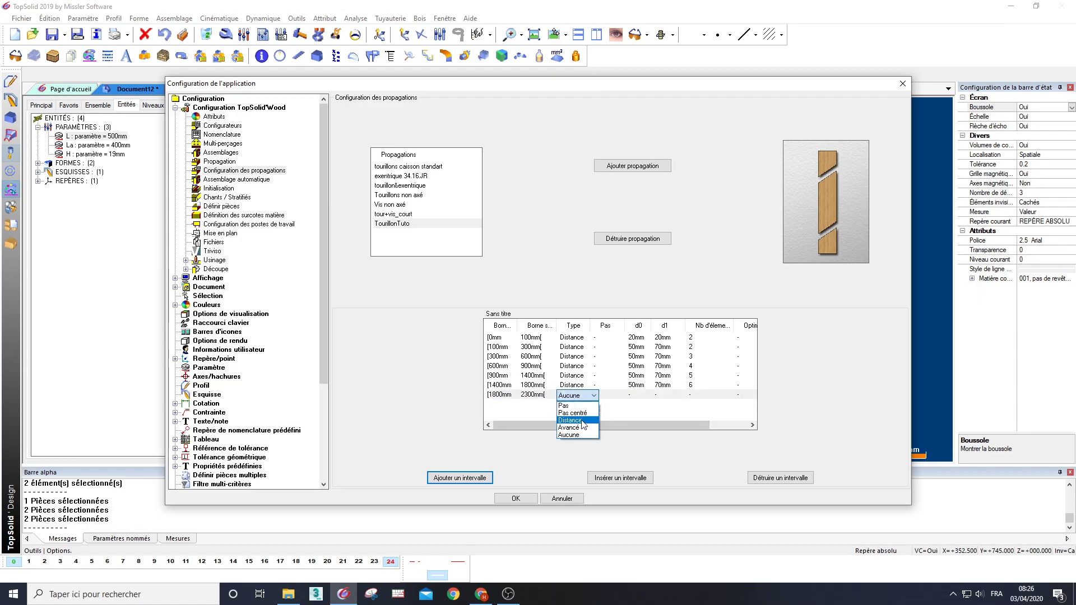
left_click(584, 420)
Step: Set the seventh interval's d0 to 50 mm, d1 to 70 mm and number of elements to 7
double_click(644, 394)
type("50")
key("Return")
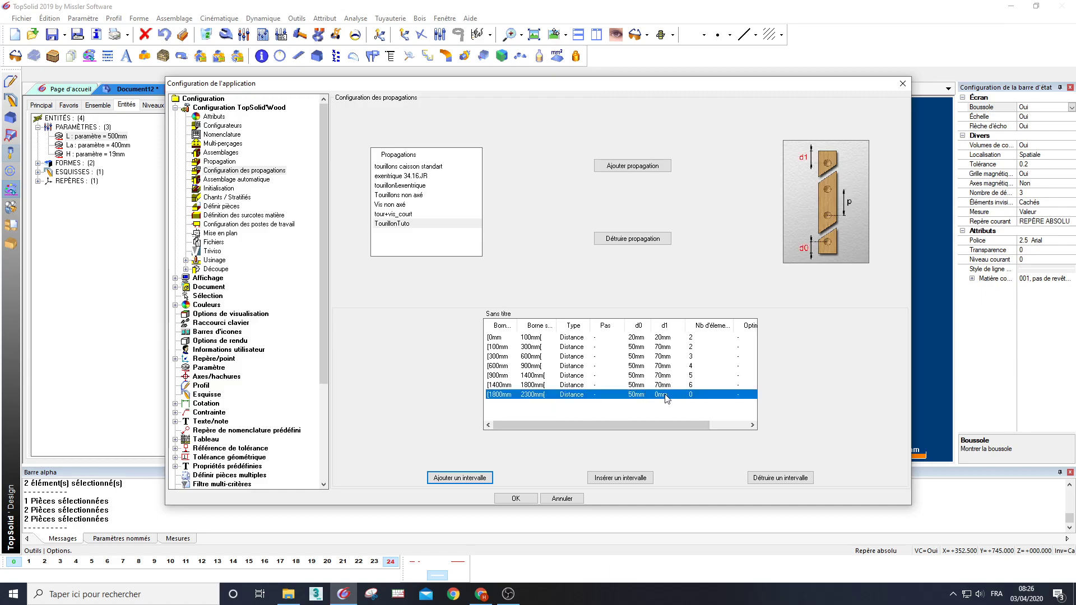
double_click(663, 395)
type("70")
key("Return")
double_click(689, 395)
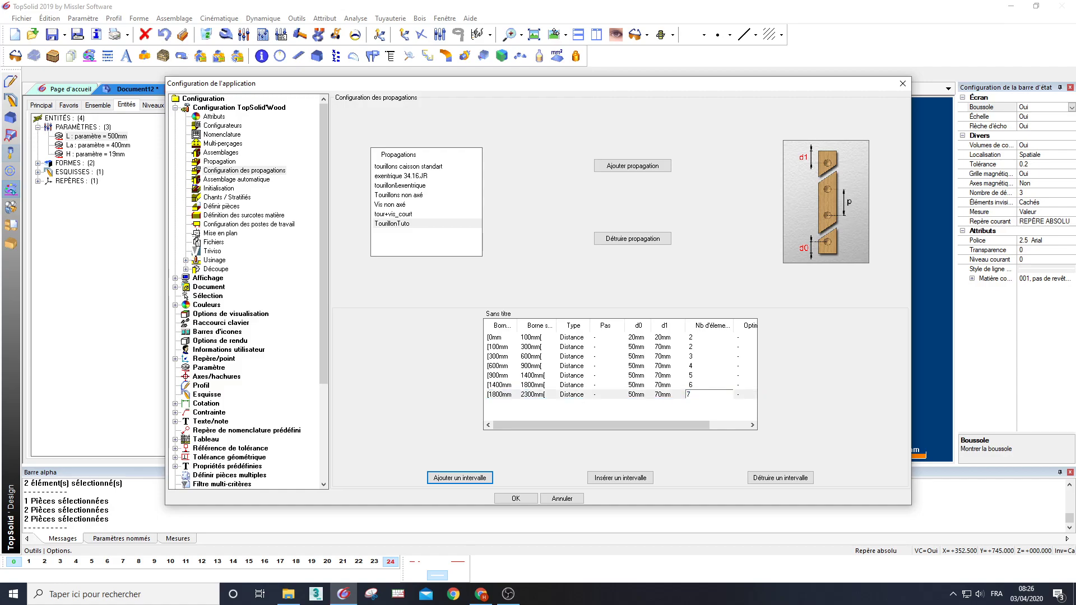
type("7")
key("Return")
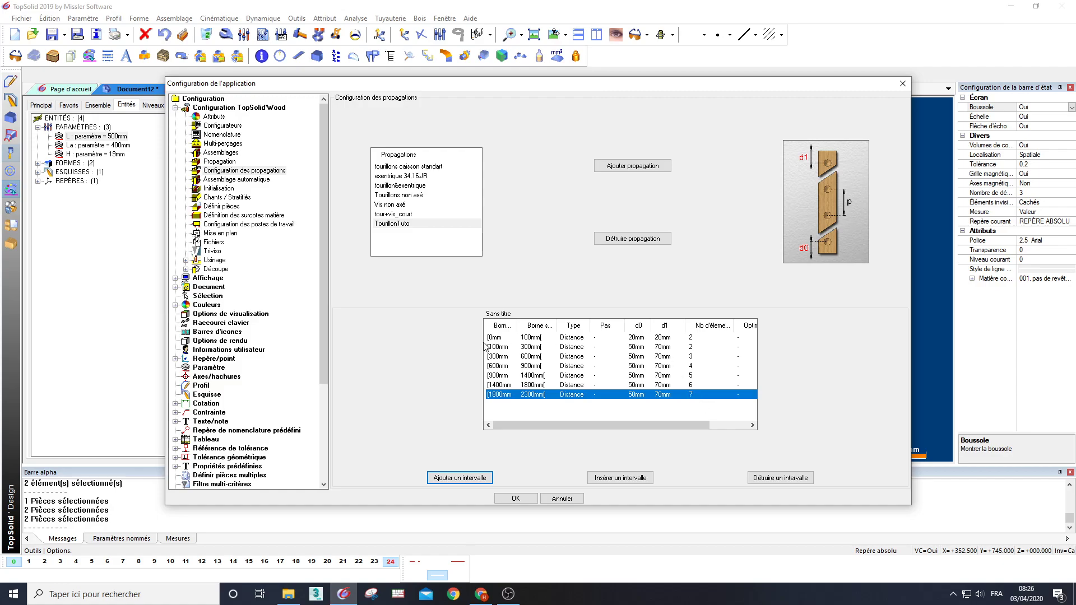
Step: Set the upper bound of TourillonTuto's first interval to 70 mm
double_click(540, 338)
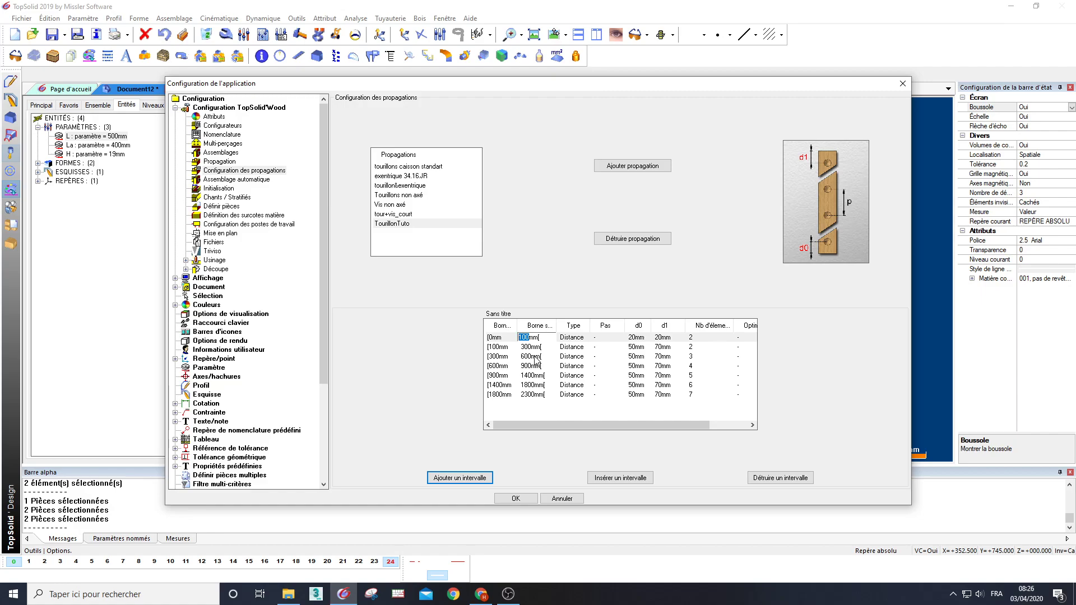
type("70")
Step: Try the Pas, Avancé, Pas centré and Distance types on the first interval
left_click(583, 340)
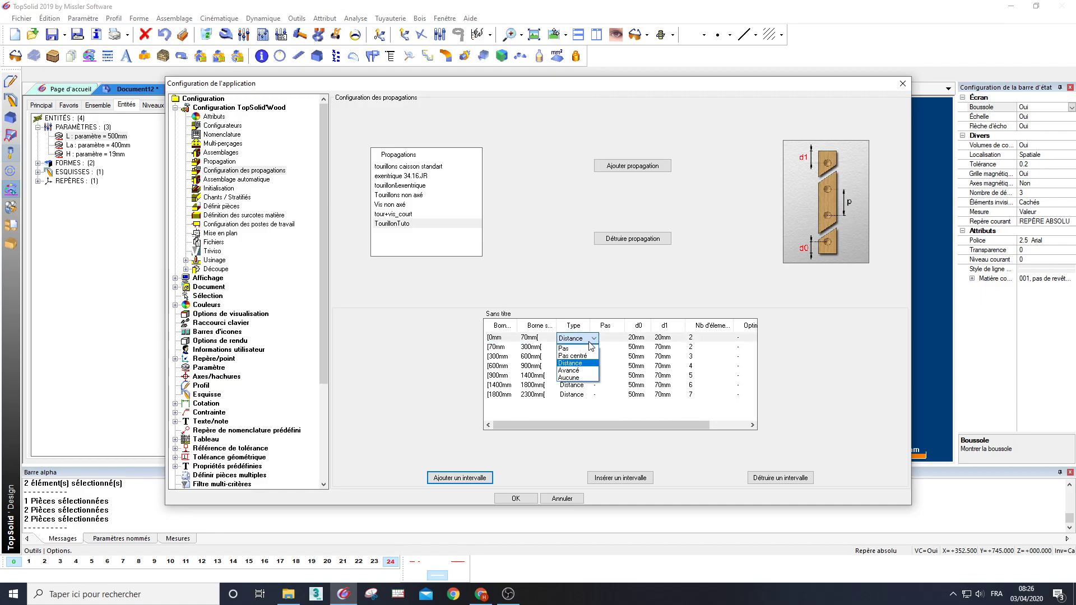
left_click(579, 349)
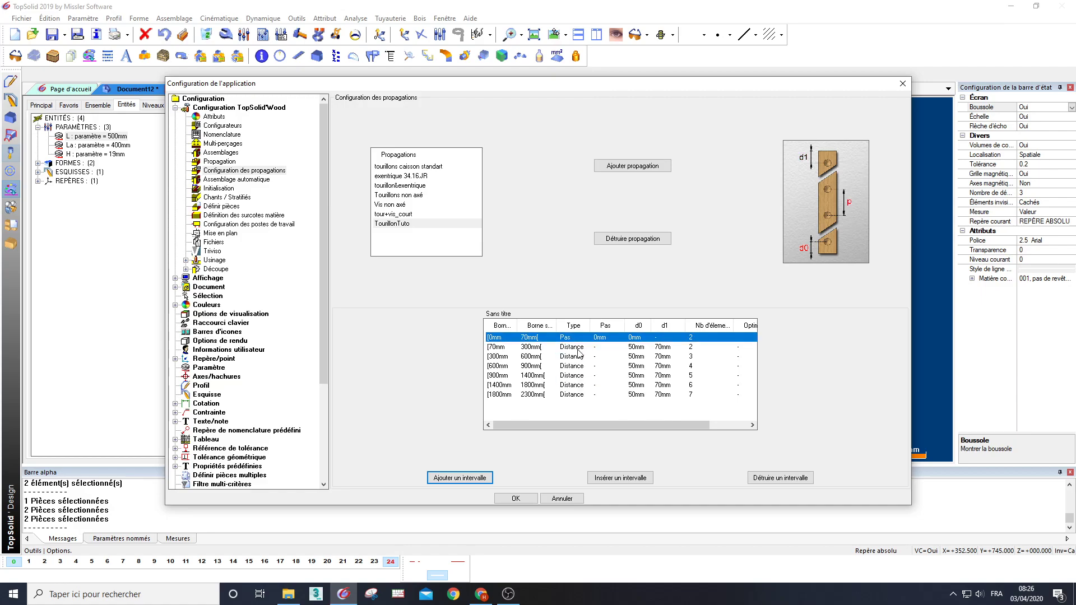
left_click(697, 338)
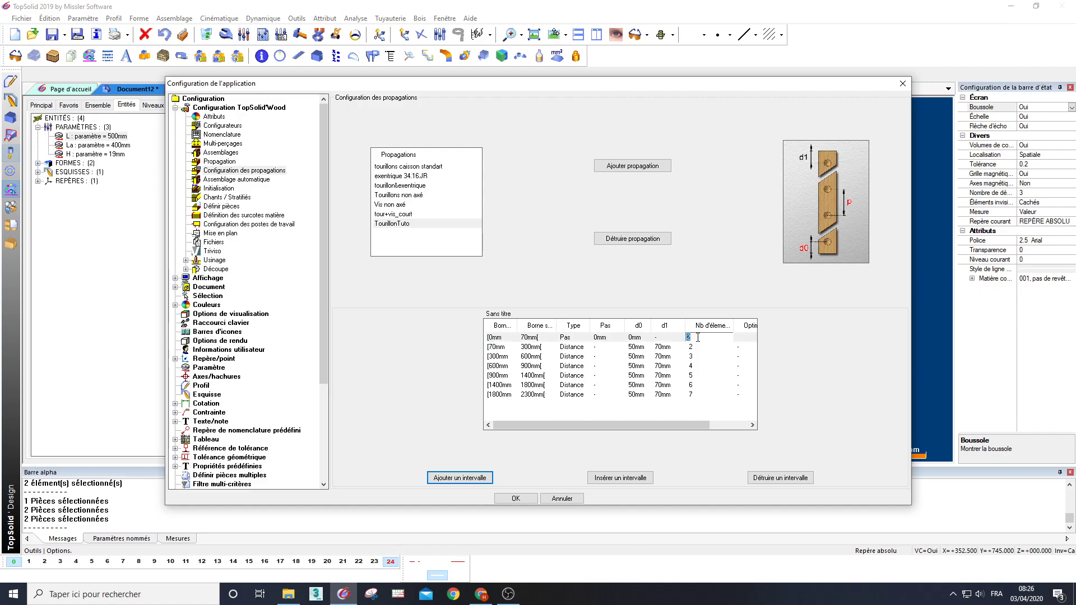
type("1")
left_click(572, 338)
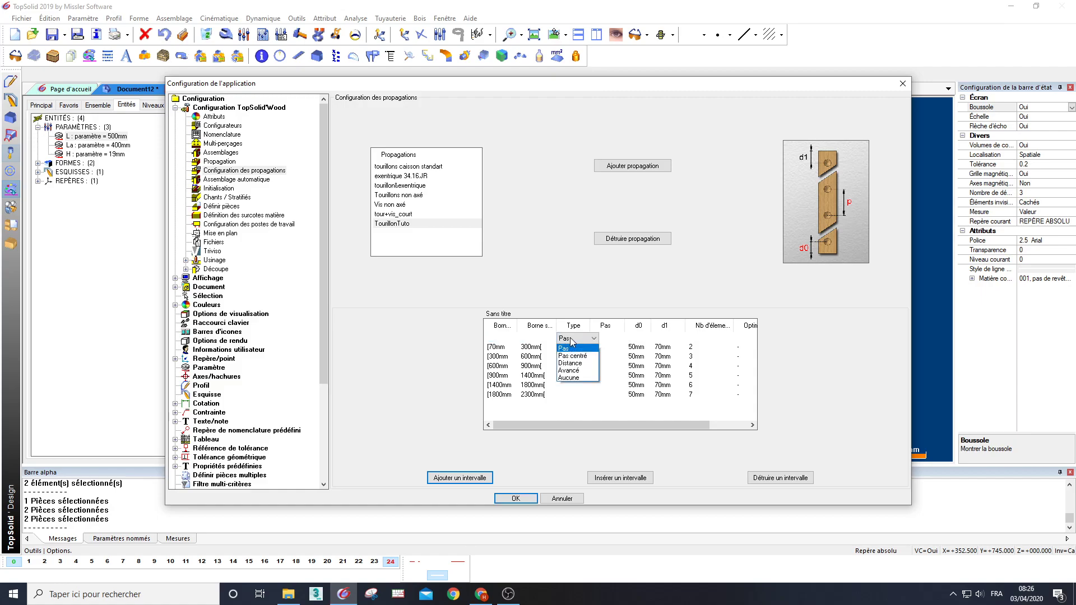
left_click(581, 370)
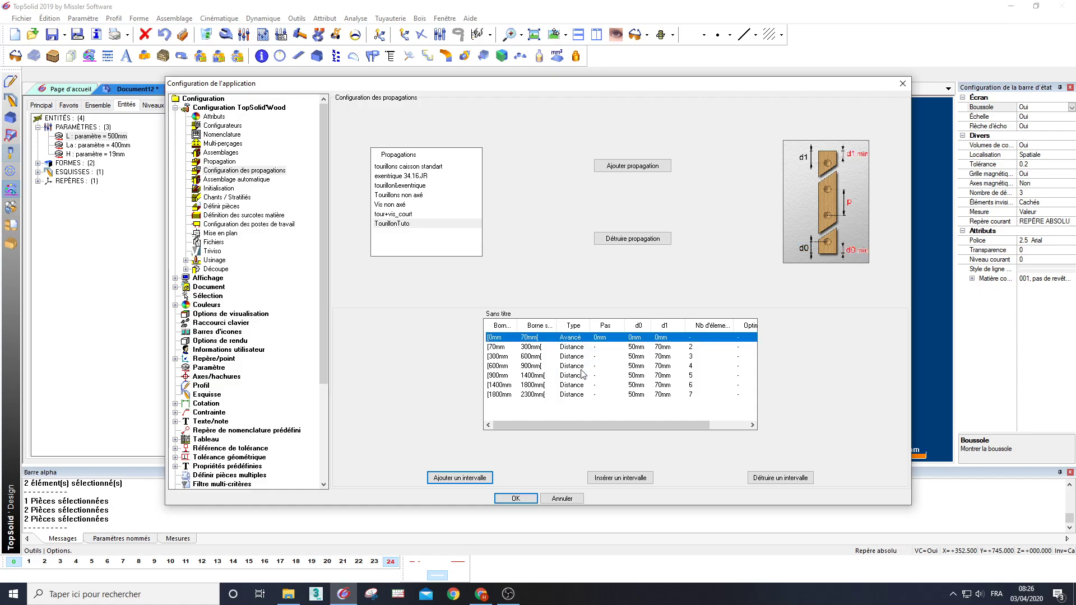
left_click(581, 341)
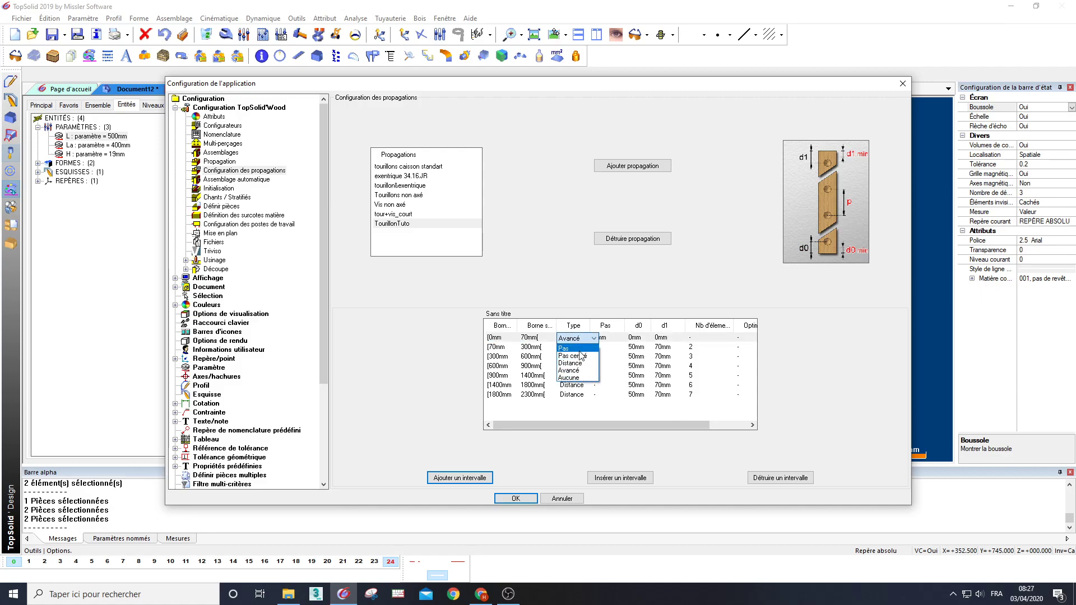
left_click(579, 360)
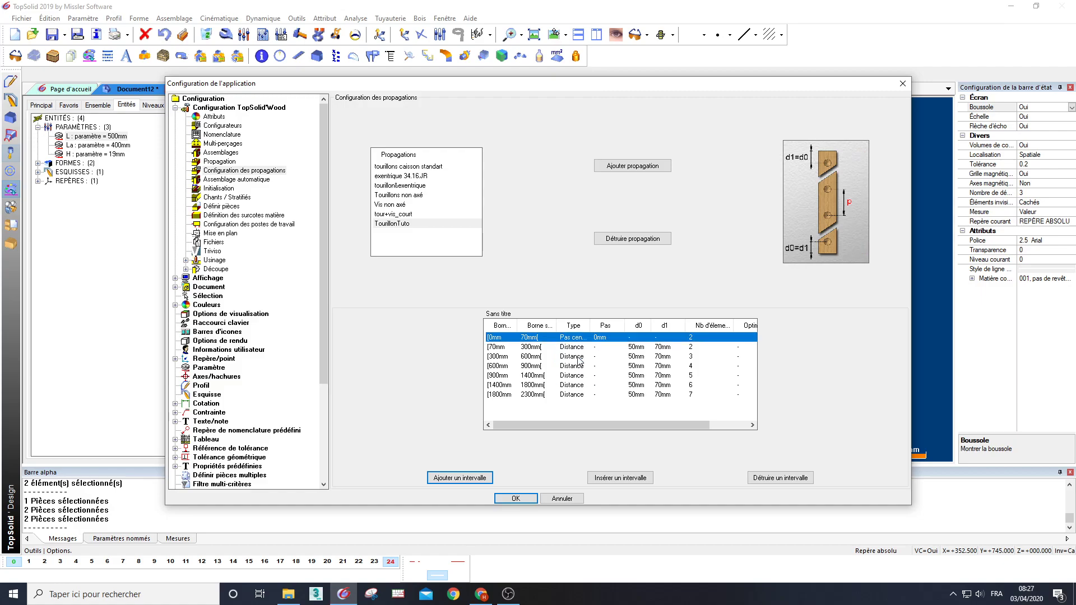
left_click(575, 339)
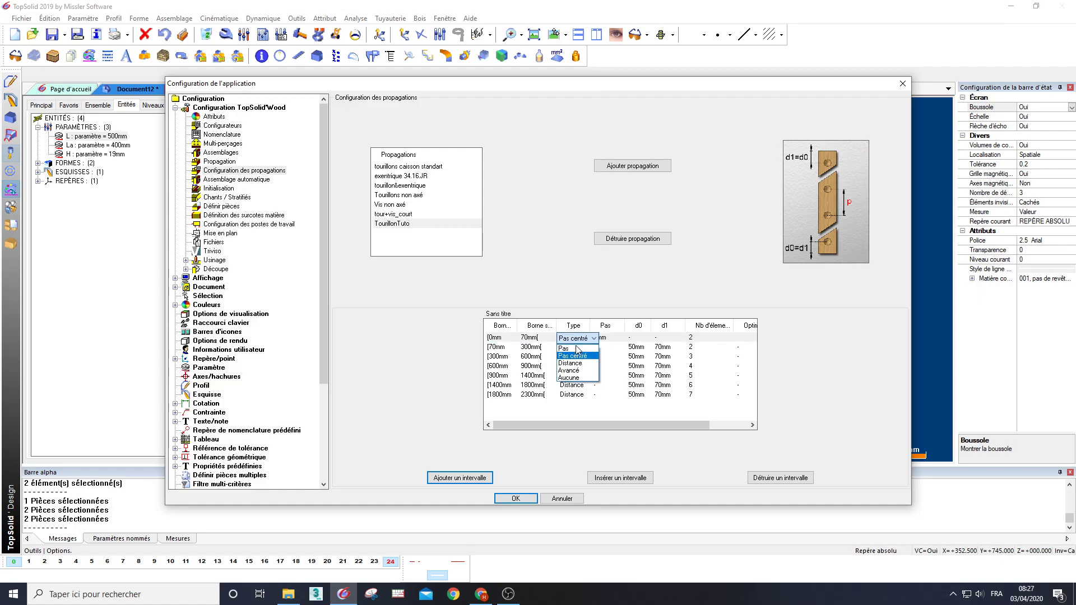
left_click(581, 364)
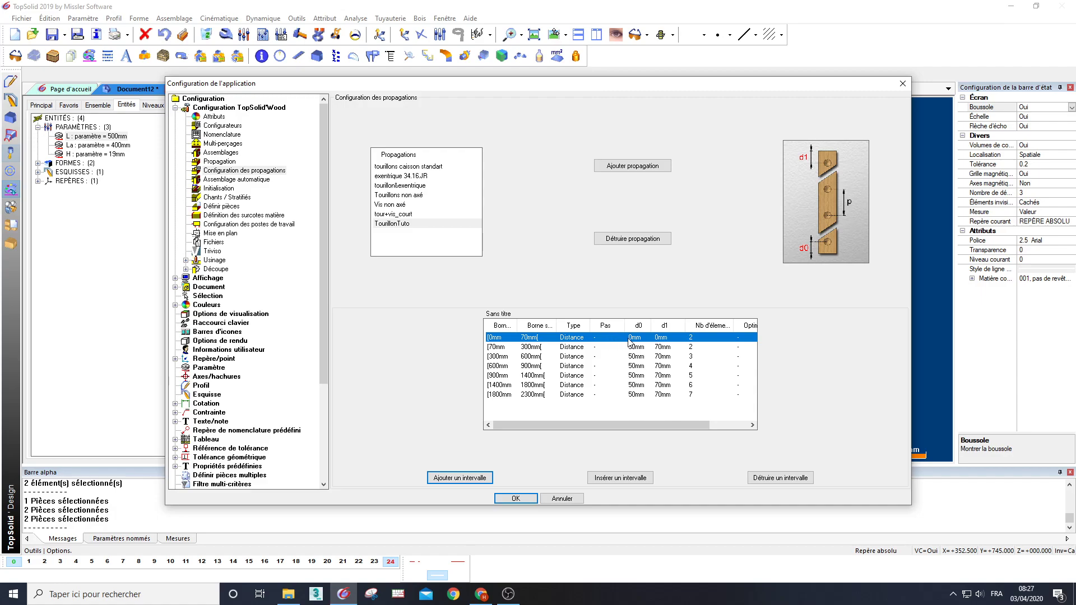
left_click(583, 338)
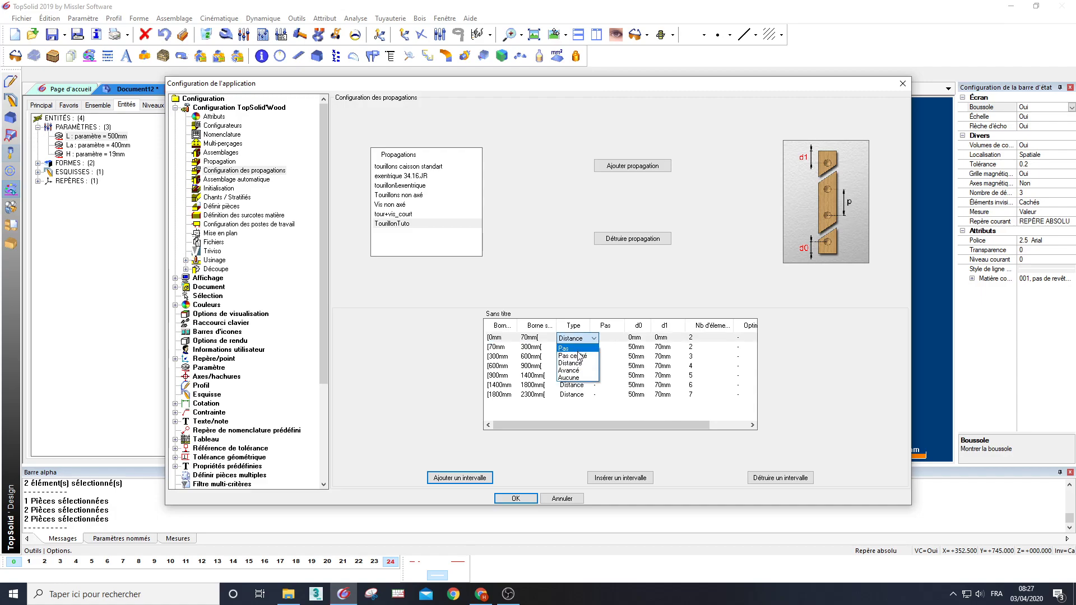
left_click(580, 350)
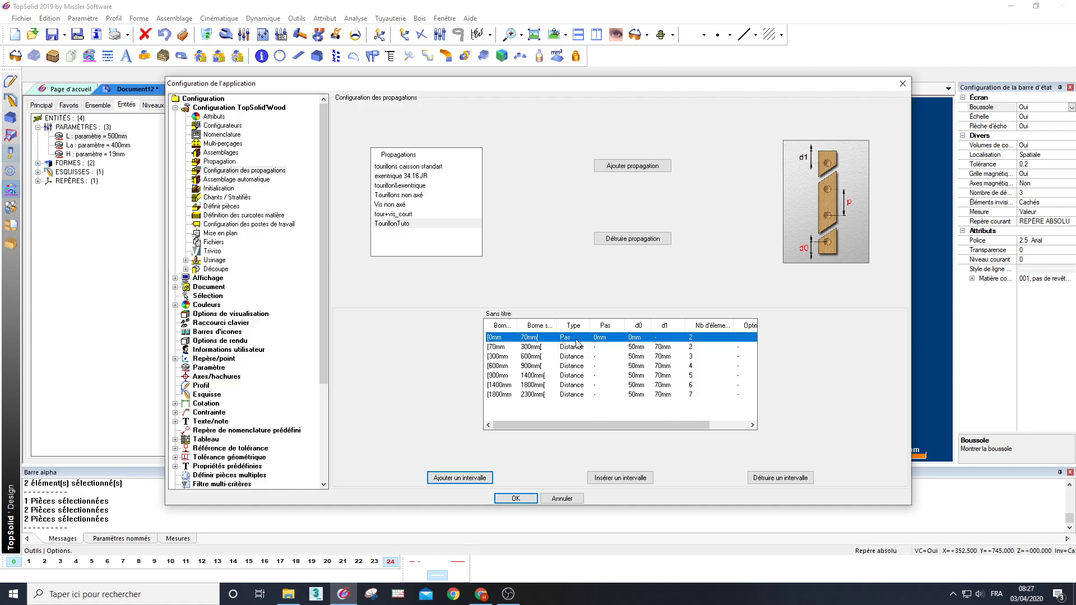
Step: Give the first interval the Distance type with d0 of 20 mm and 1 element
left_click(577, 341)
left_click(576, 365)
left_click(641, 341)
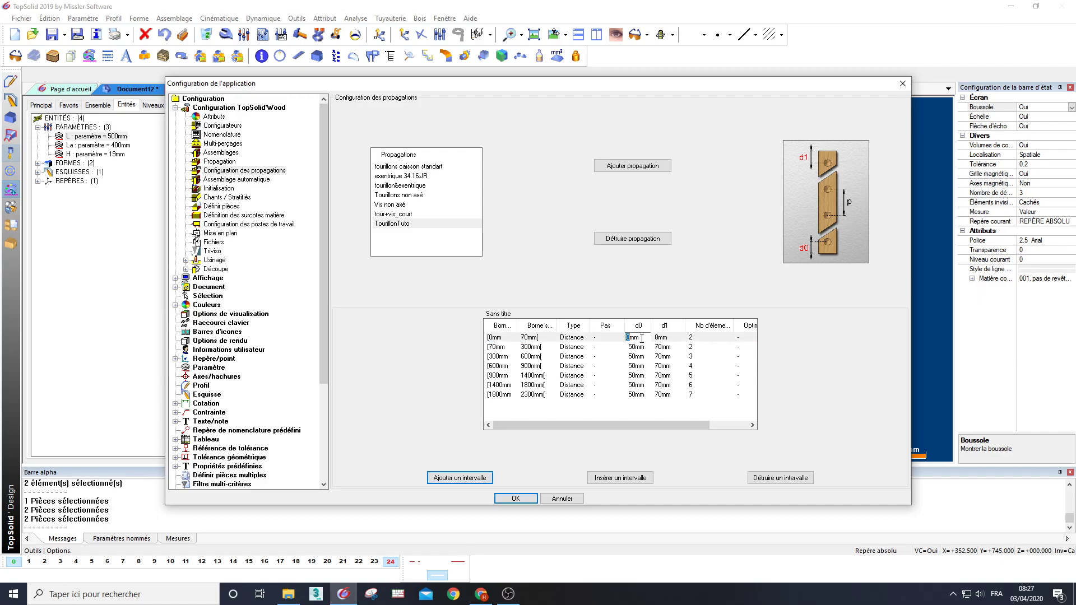
type("20")
key("Return")
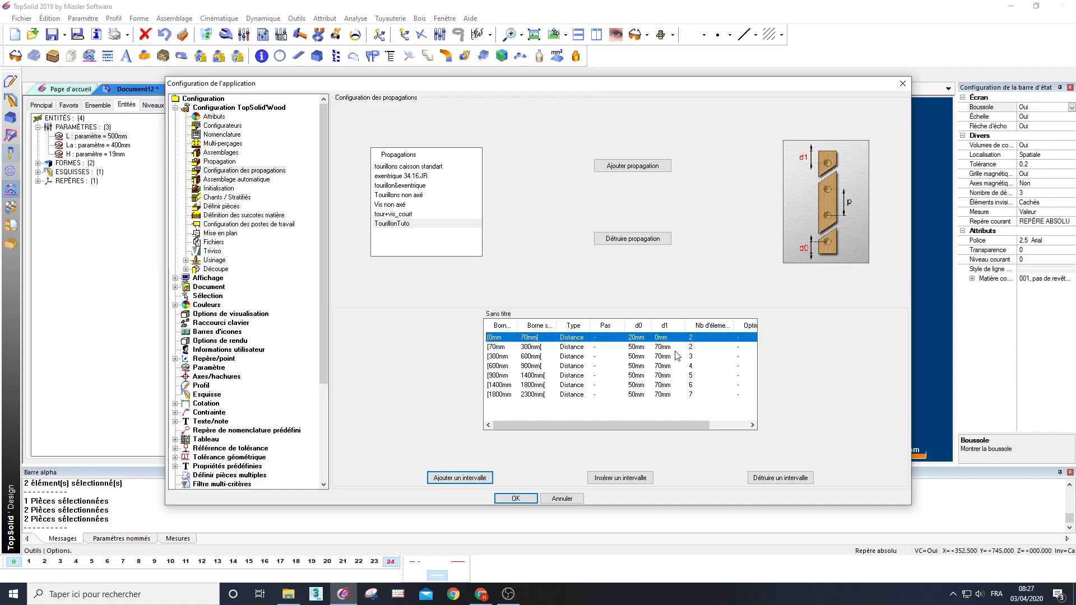
left_click(693, 337)
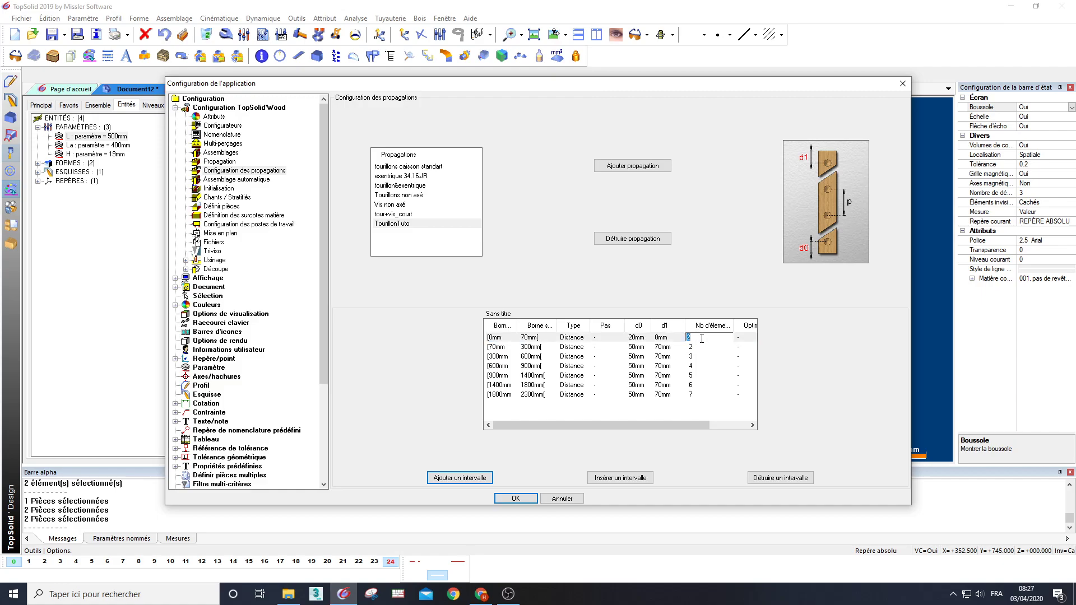
type("1")
key("Return")
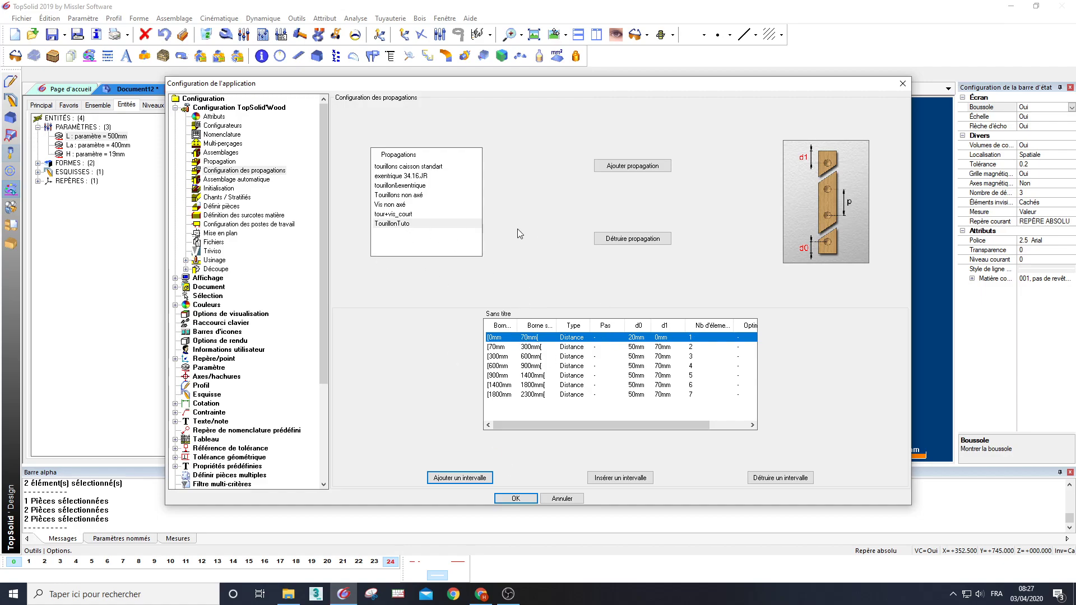
Step: Add a new propagation named Vis Tuto
left_click(632, 166)
type("V")
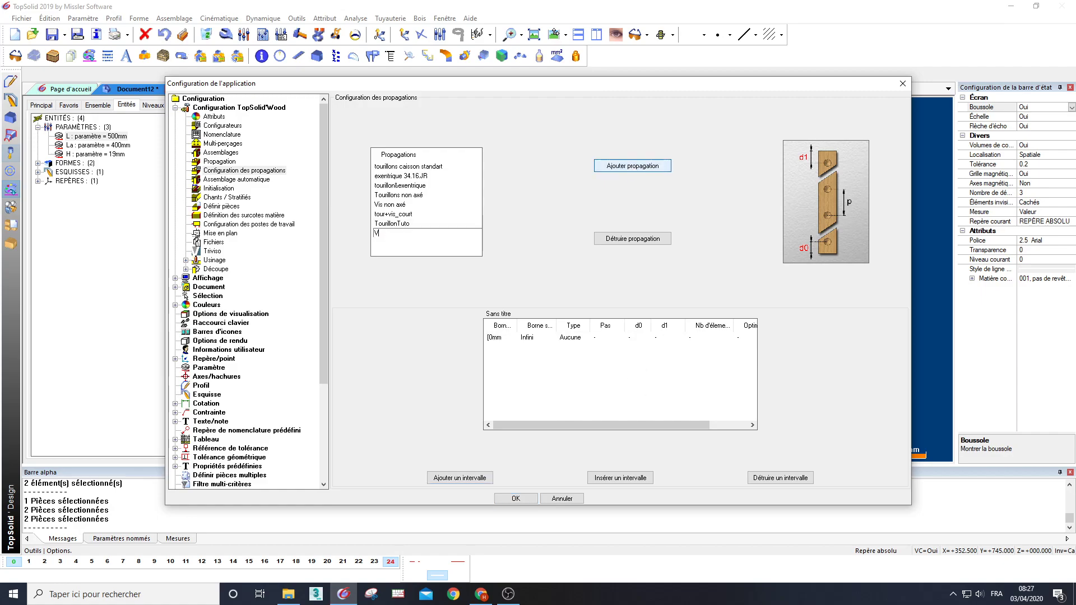
type("is Tuto")
key("Return")
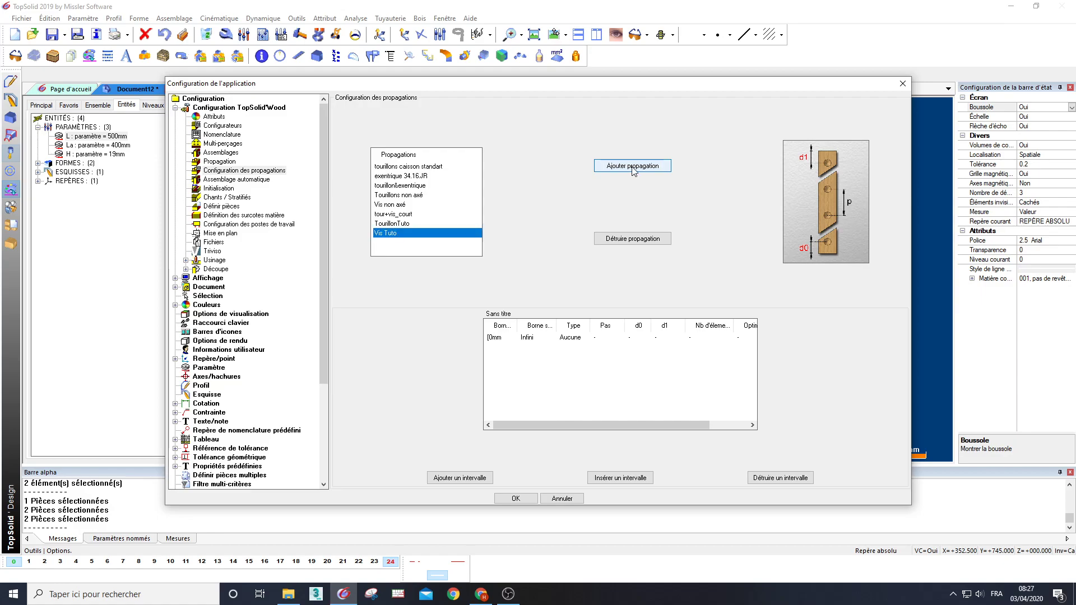
Step: Set the first interval of Vis Tuto to an upper bound of 70 mm and the Distance type
double_click(499, 341)
type("701")
key("Return")
left_click(583, 343)
left_click(583, 343)
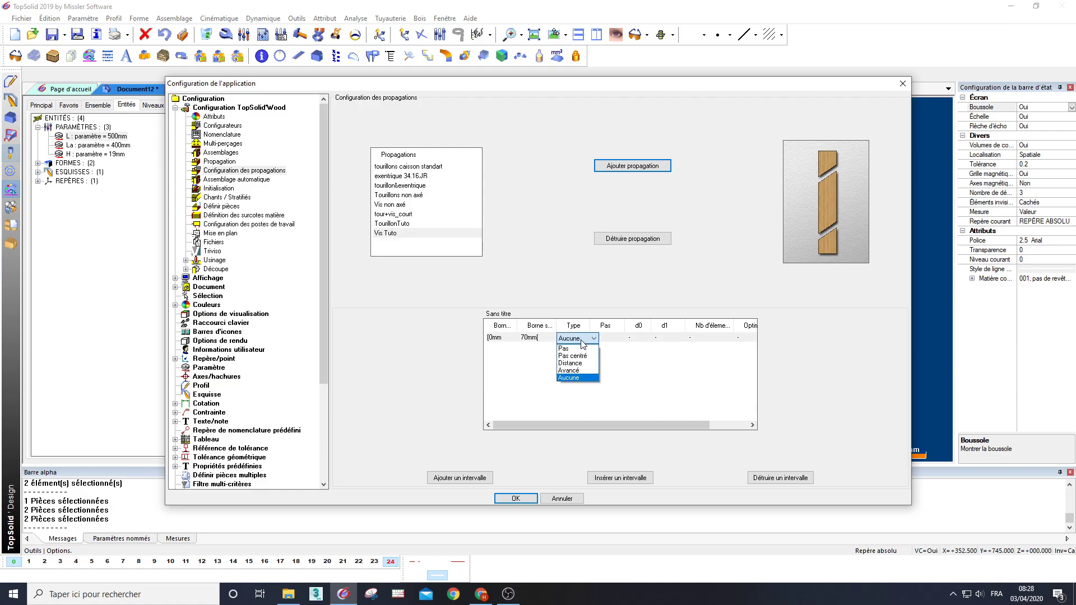
left_click(579, 363)
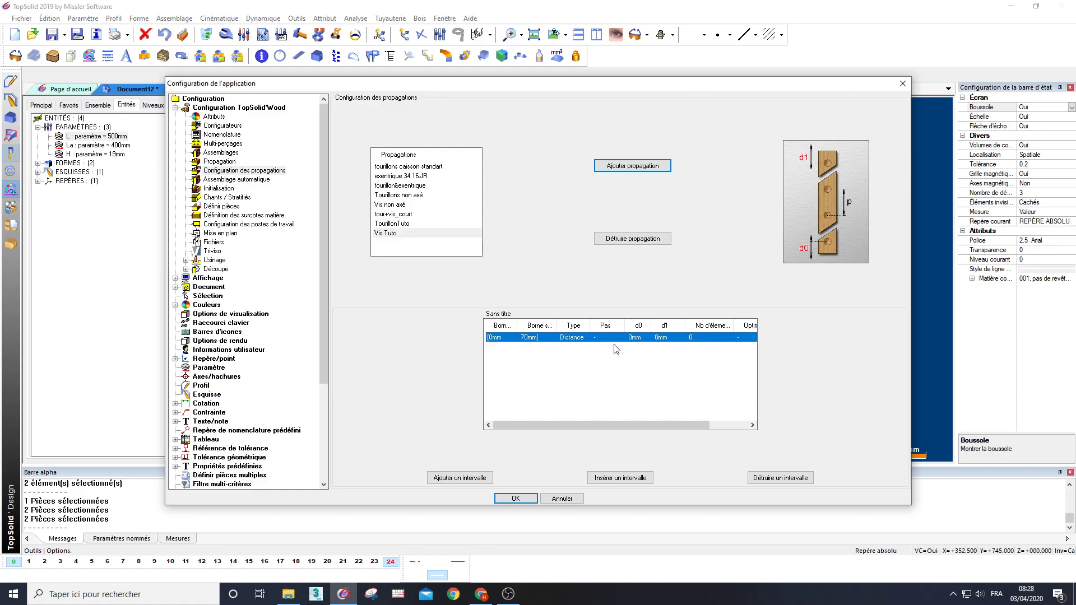
Step: Set the first Vis Tuto interval's d0 to 40 mm and its number of elements to 1
left_click(635, 338)
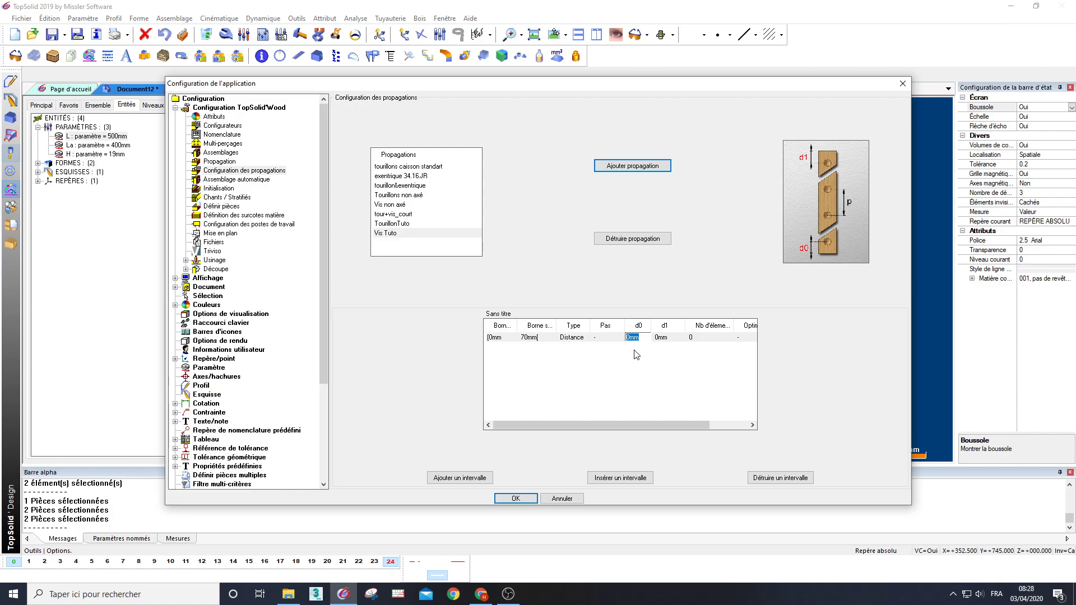
type("40")
key("Return")
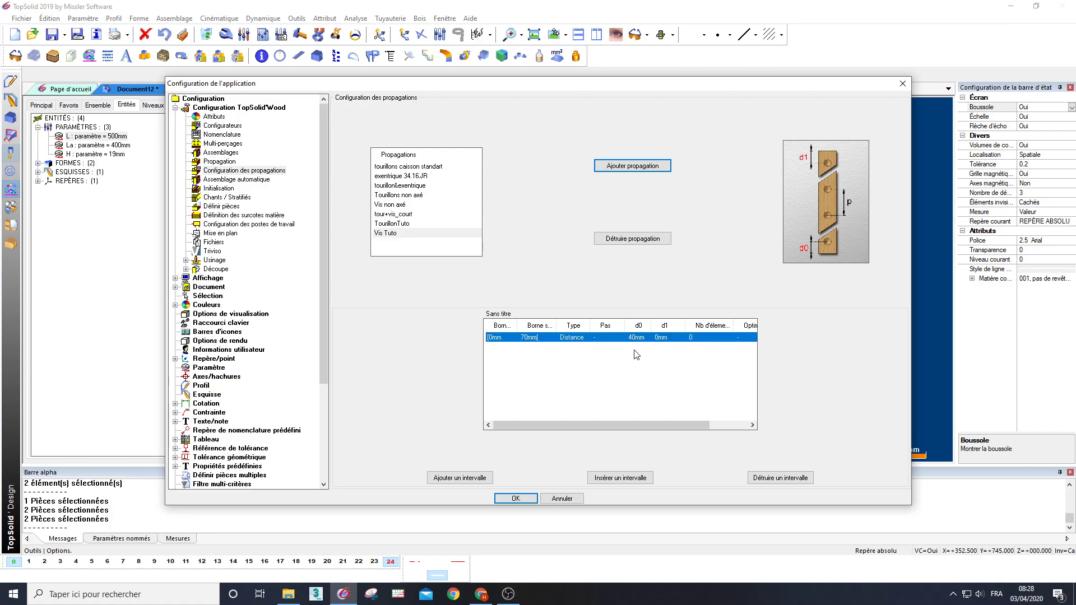
left_click(671, 339)
key("Return")
left_click(698, 339)
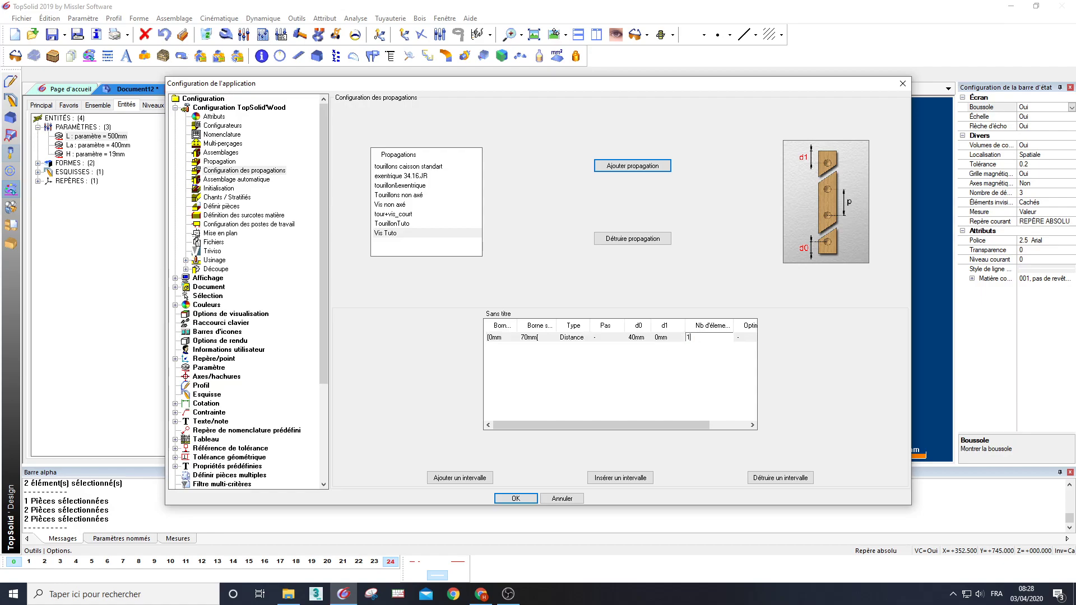
left_click(663, 338)
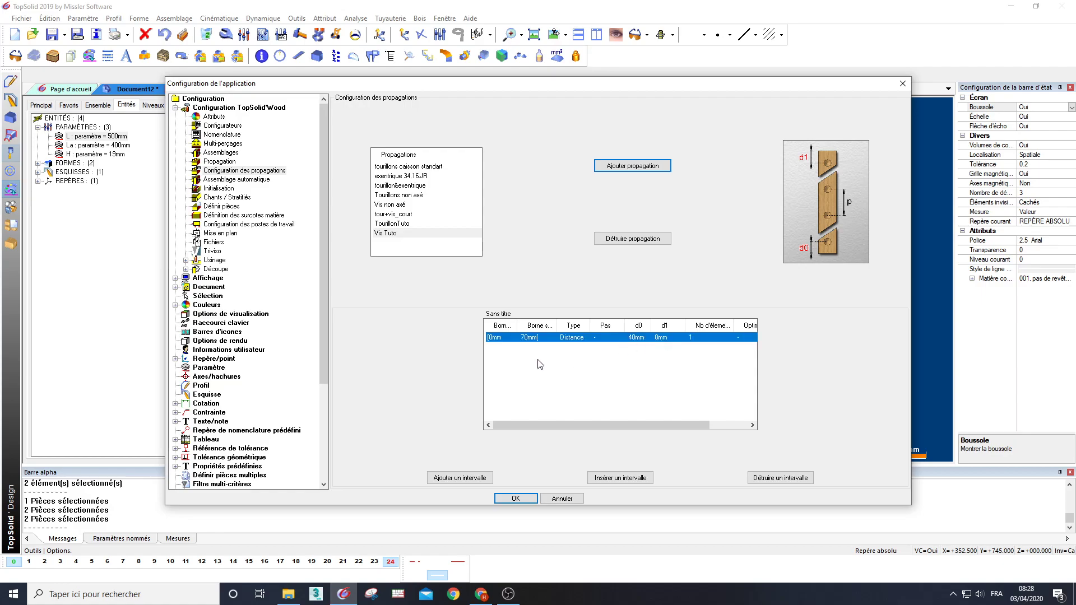
Step: Add a second interval to Vis Tuto with an upper bound of 300 mm and the Distance type
left_click(404, 225)
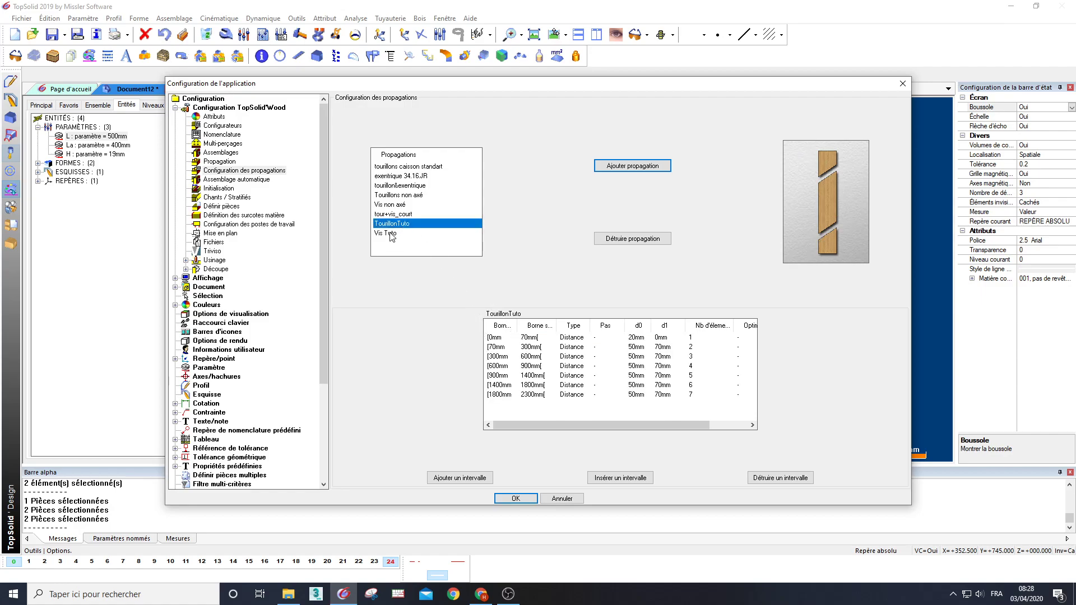
left_click(387, 236)
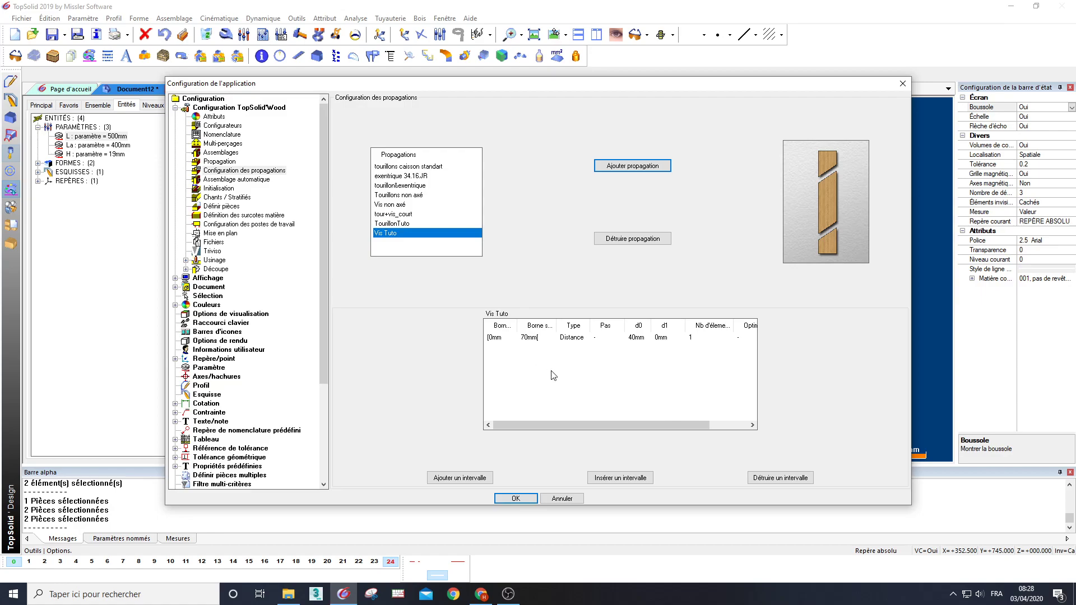
left_click(482, 478)
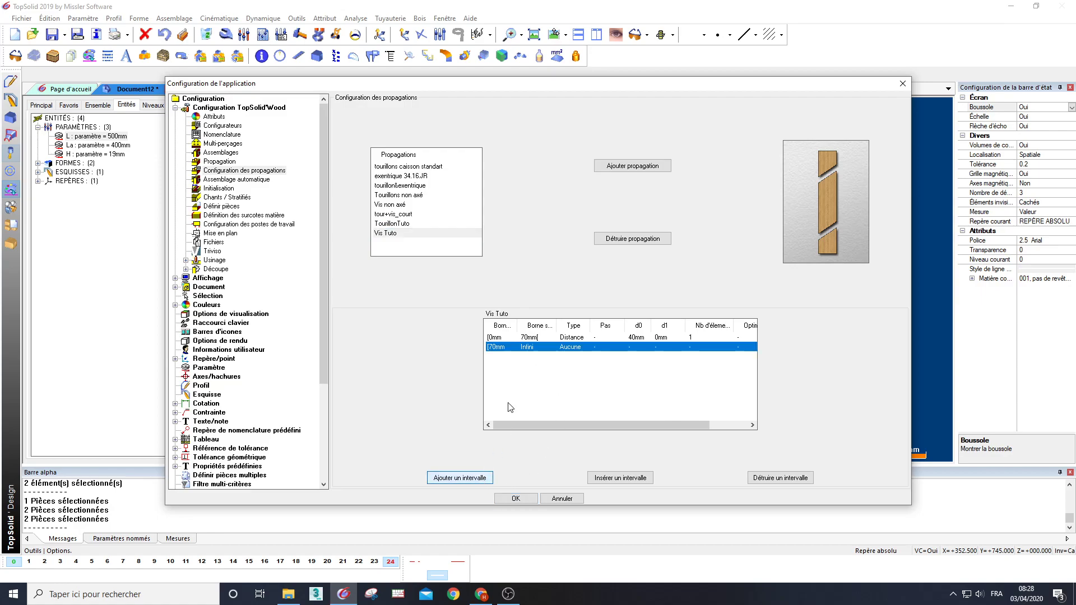
left_click(529, 347)
left_click_drag(530, 349, 509, 349)
type("30")
key("Return")
left_click(576, 349)
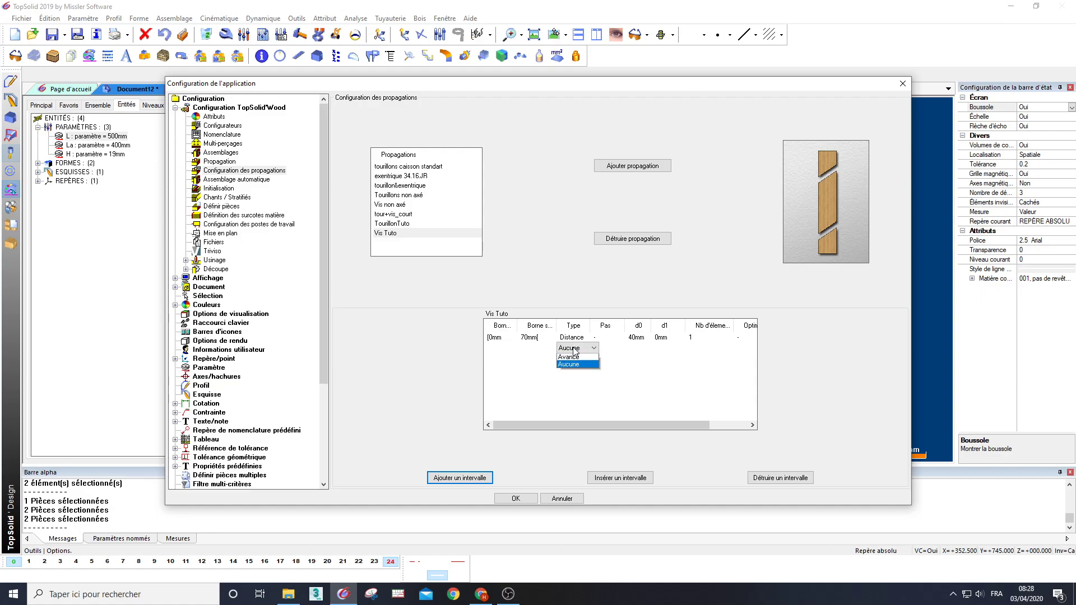
left_click(580, 373)
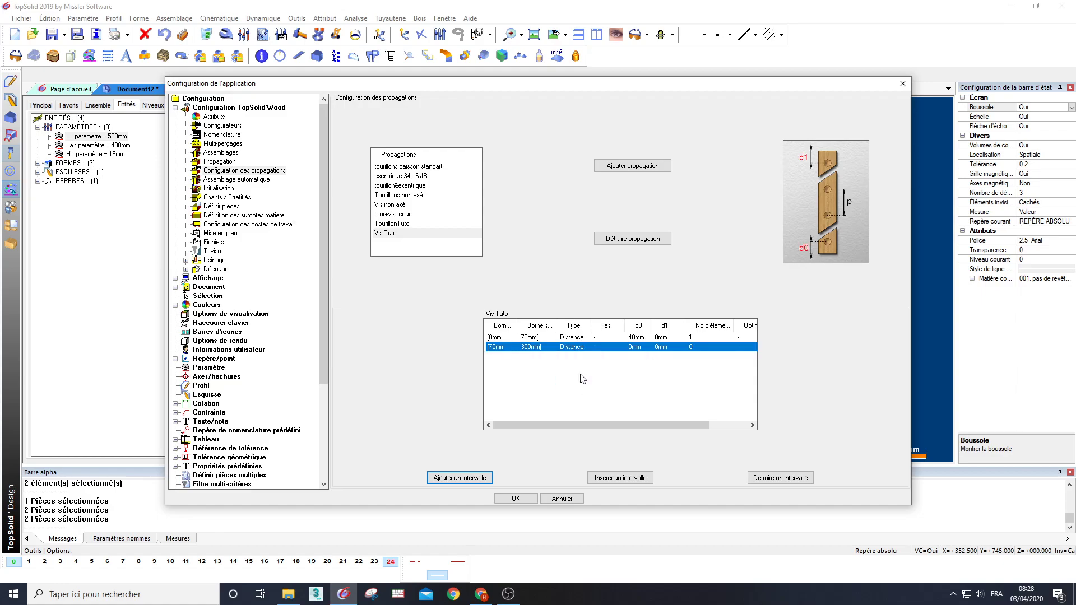
Step: Set the second Vis Tuto interval's d0 to 70 mm, d1 to 50 mm and number of elements to 2
left_click(643, 348)
left_click_drag(642, 347, 623, 348)
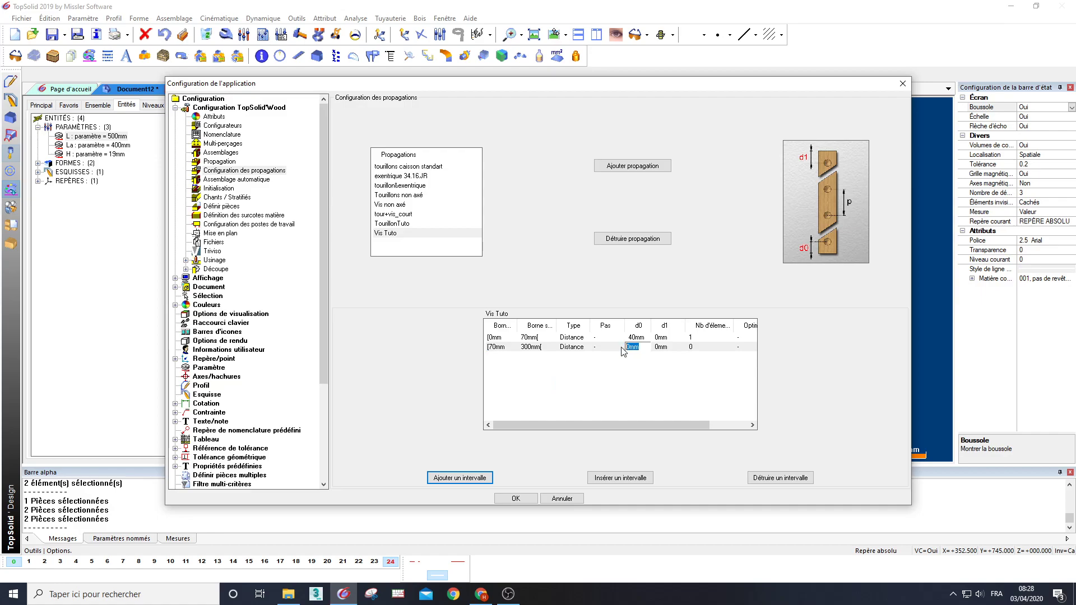
type("20")
key("Return")
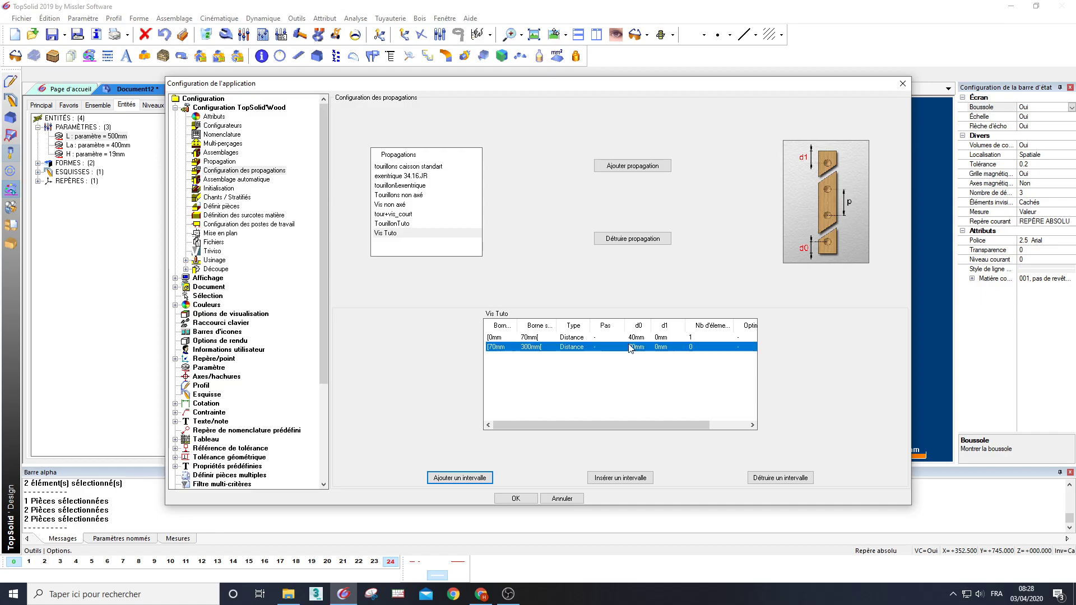
left_click(668, 347)
type("50")
key("Return")
left_click(691, 346)
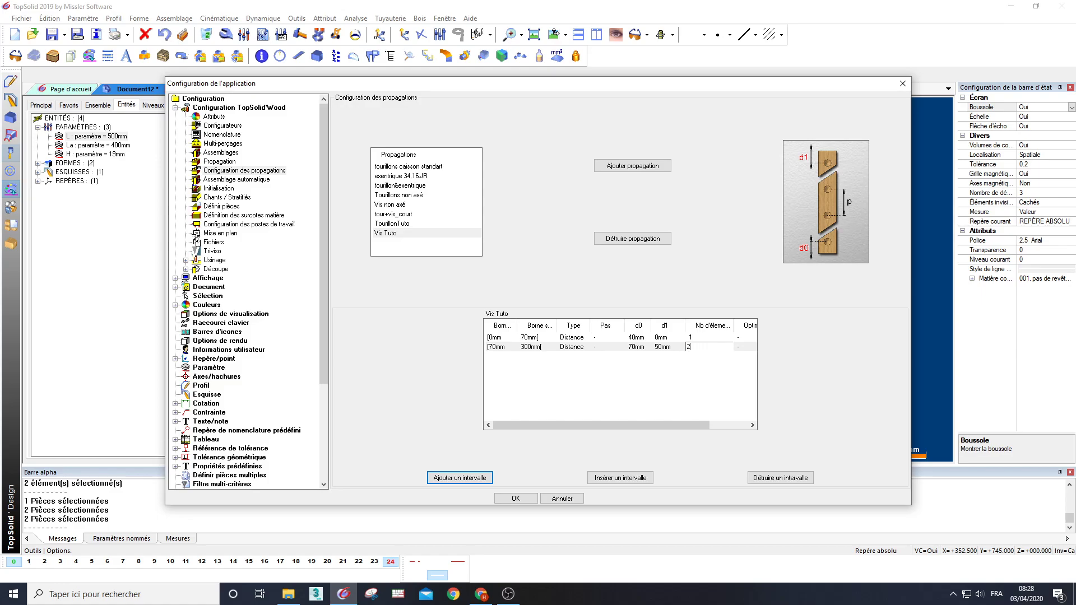
key("Return")
Step: Add a third interval to Vis Tuto with an upper bound of 600 mm and the Distance type
left_click(483, 479)
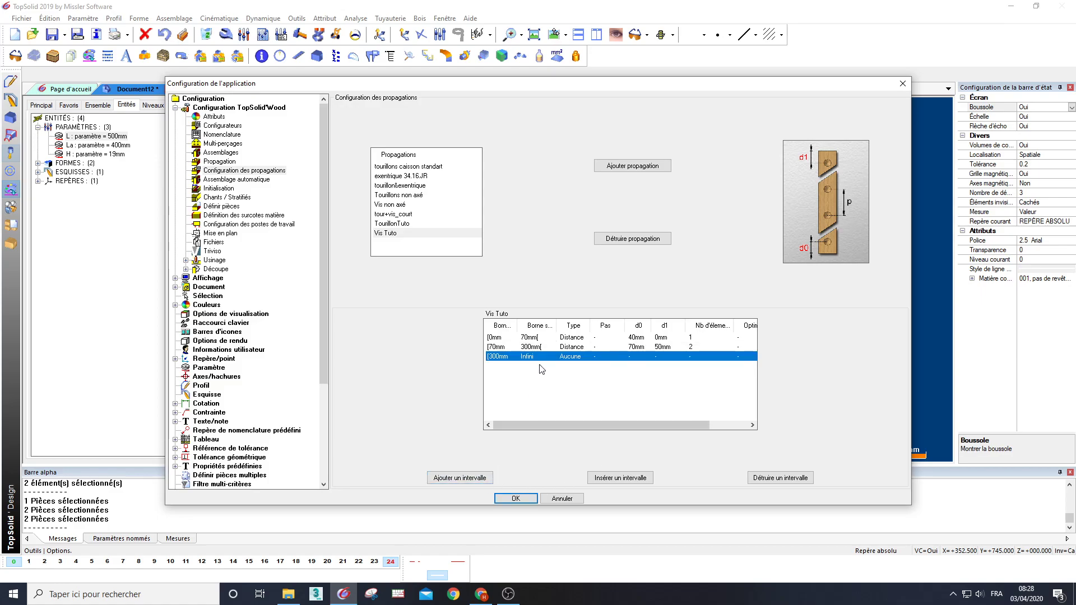
left_click(402, 225)
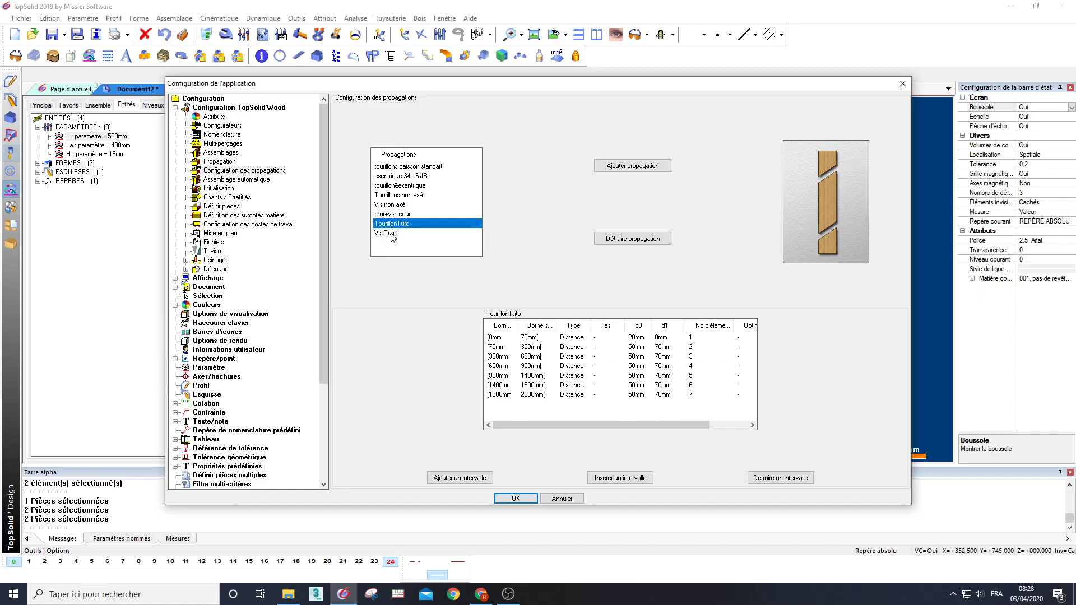
left_click(393, 234)
double_click(532, 358)
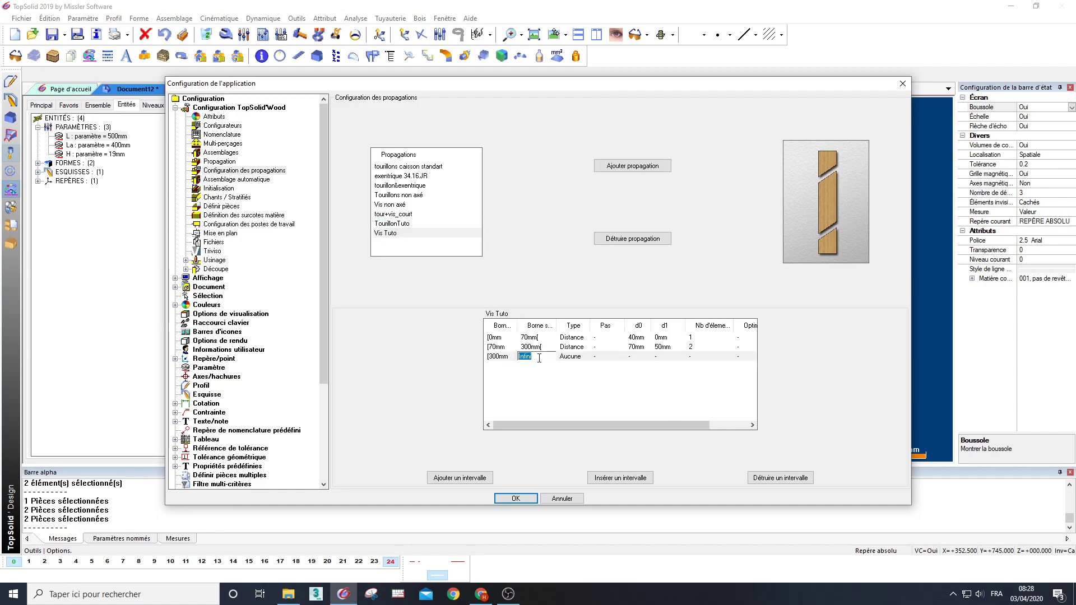
left_click(570, 357)
left_click(571, 357)
left_click(581, 383)
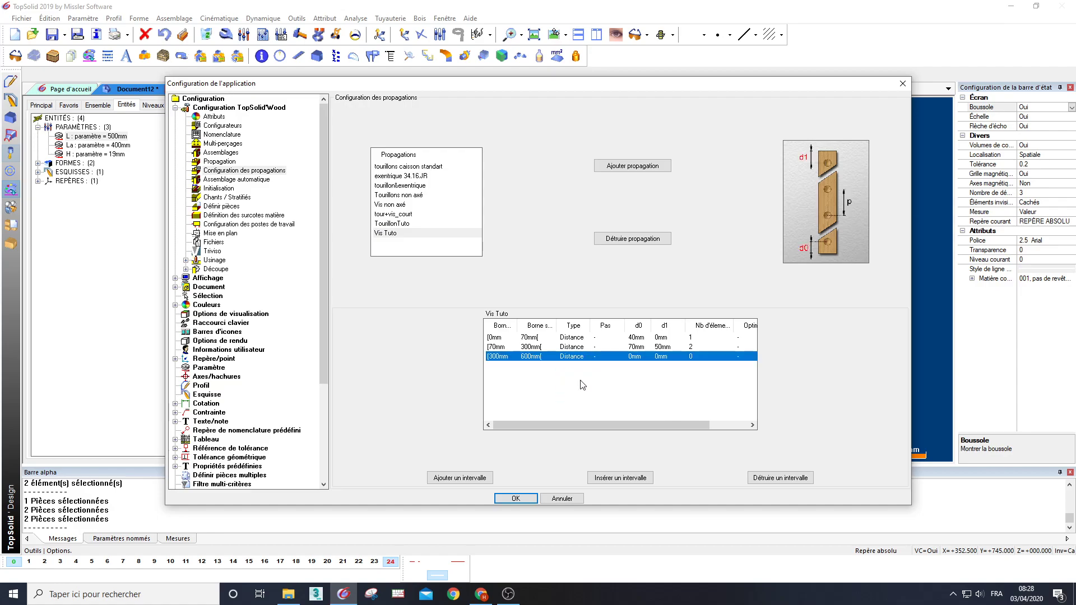
Step: Set the third Vis Tuto interval's d0 to 70 mm, d1 to 50 mm and number of elements to 3
key("Tab")
left_click(640, 350)
double_click(643, 357)
type("70")
key("Return")
double_click(661, 357)
type("5")
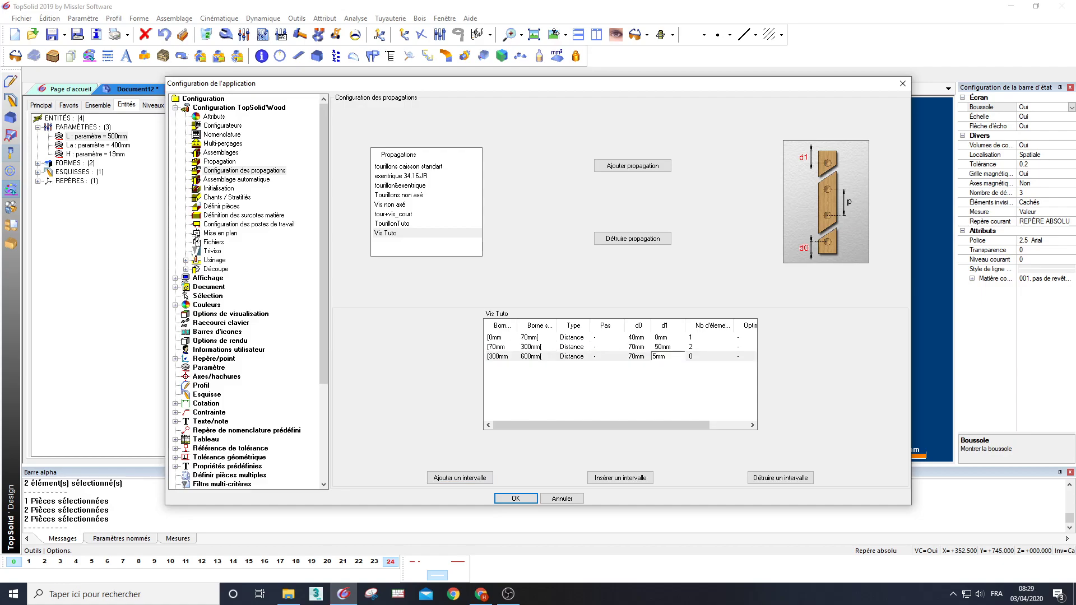
type("0")
key("Return")
double_click(698, 356)
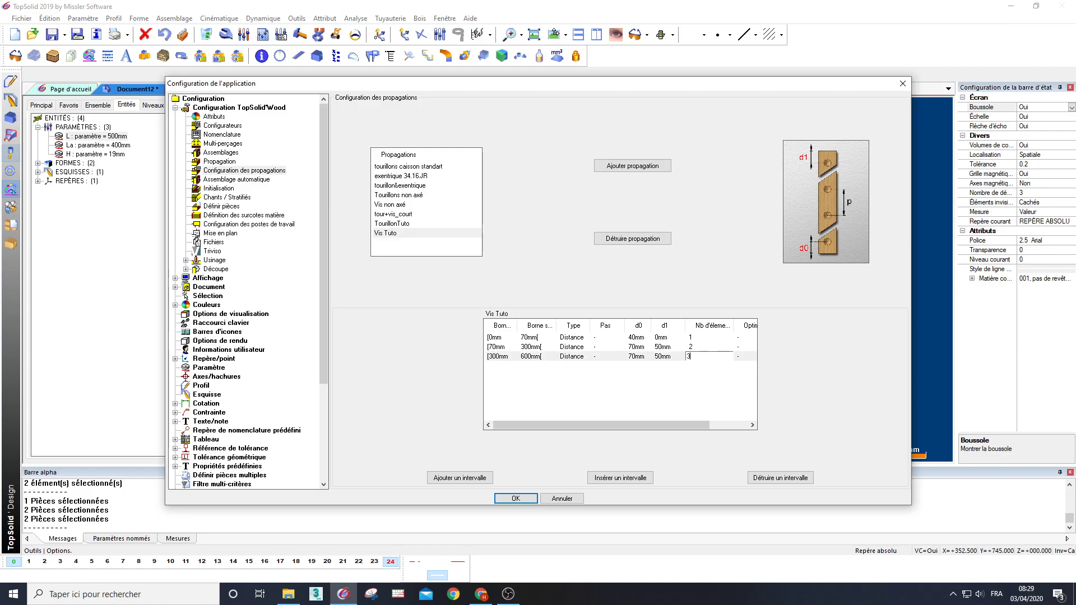
type("3")
key("Return")
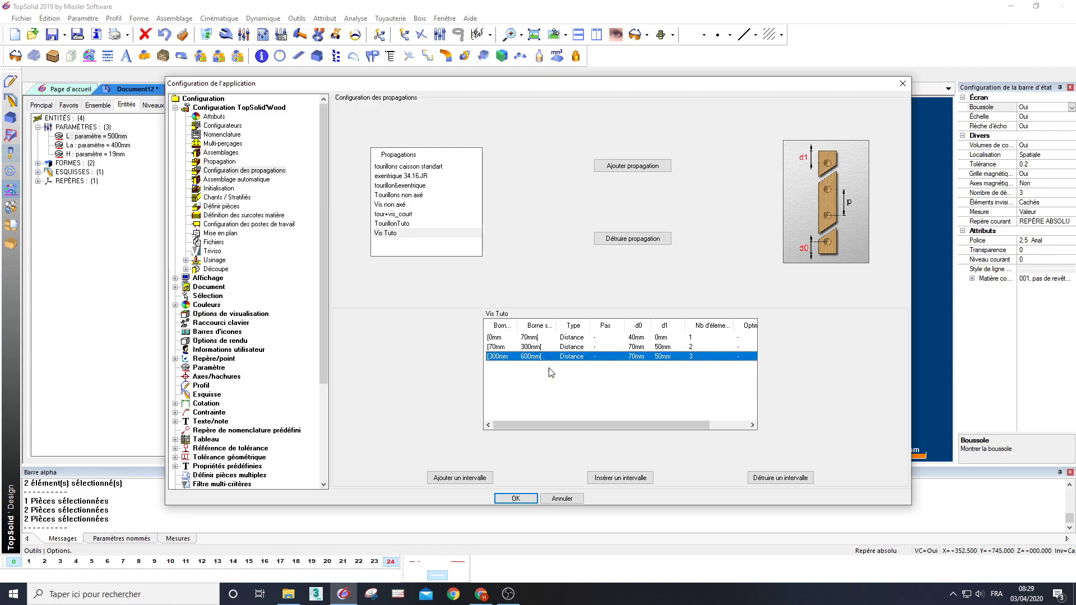
Step: Add a fourth interval to Vis Tuto with an upper bound of 900 mm and the Distance type
left_click(458, 477)
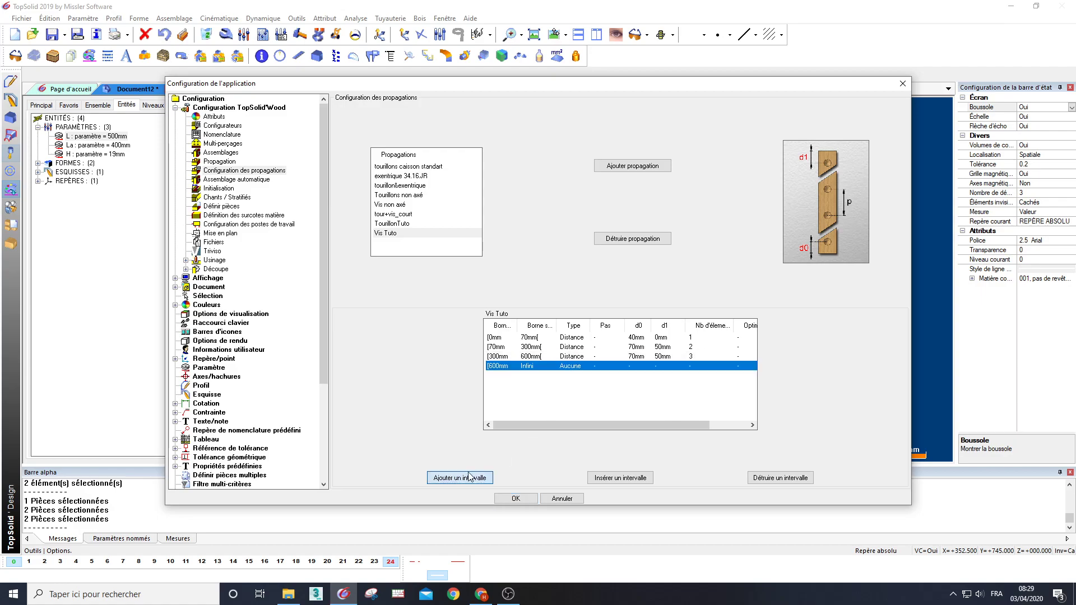
double_click(527, 367)
type("9")
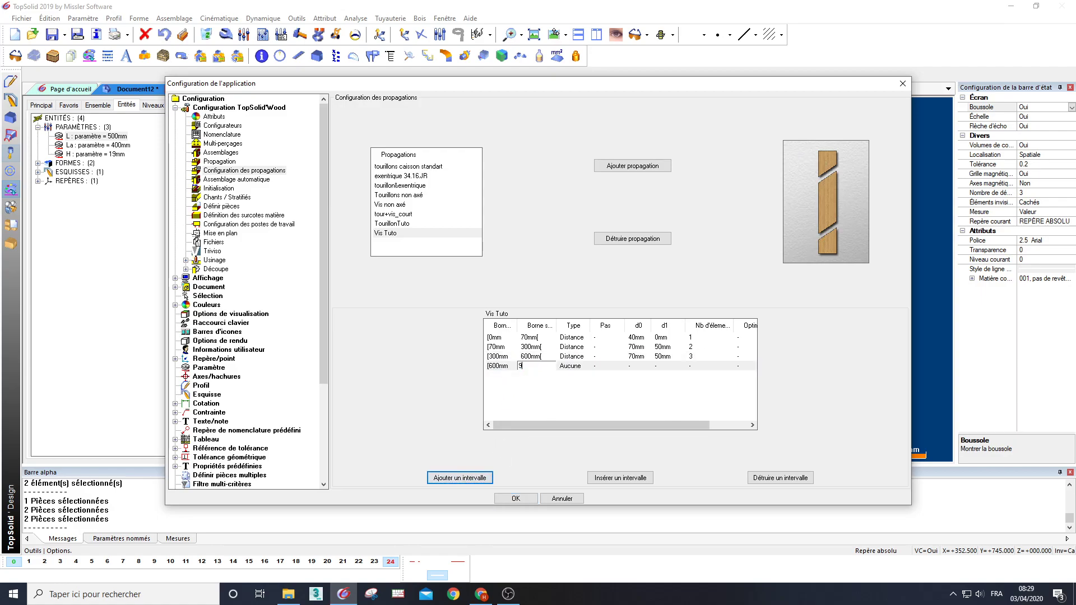
type("00mm[")
left_click(575, 366)
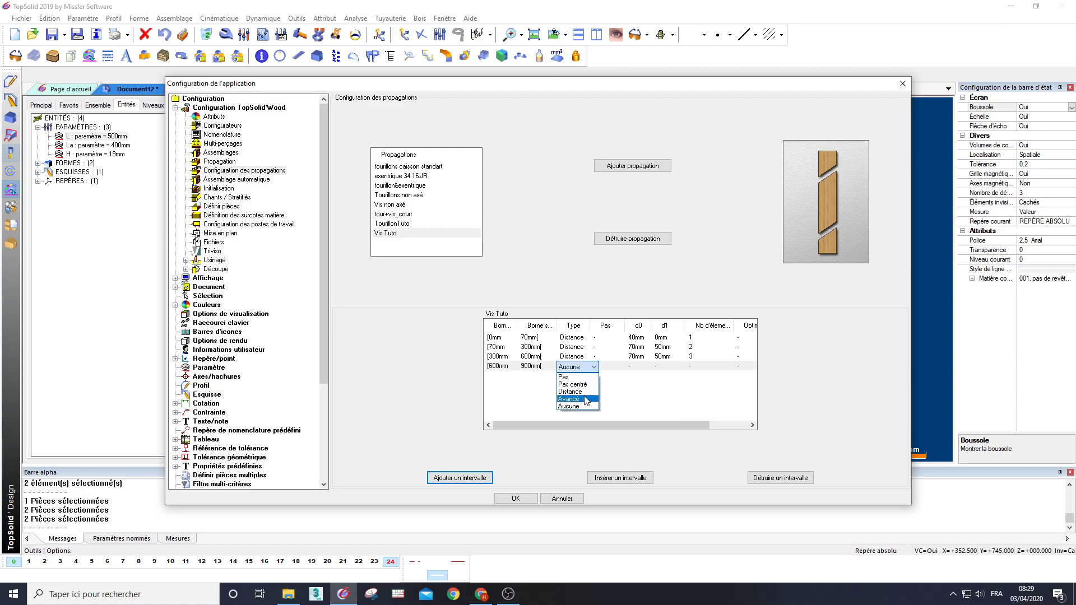
left_click(583, 391)
Step: Set the fourth Vis Tuto interval's d0 to 70 mm, d1 to 50 mm and number of elements to 4
left_click(639, 367)
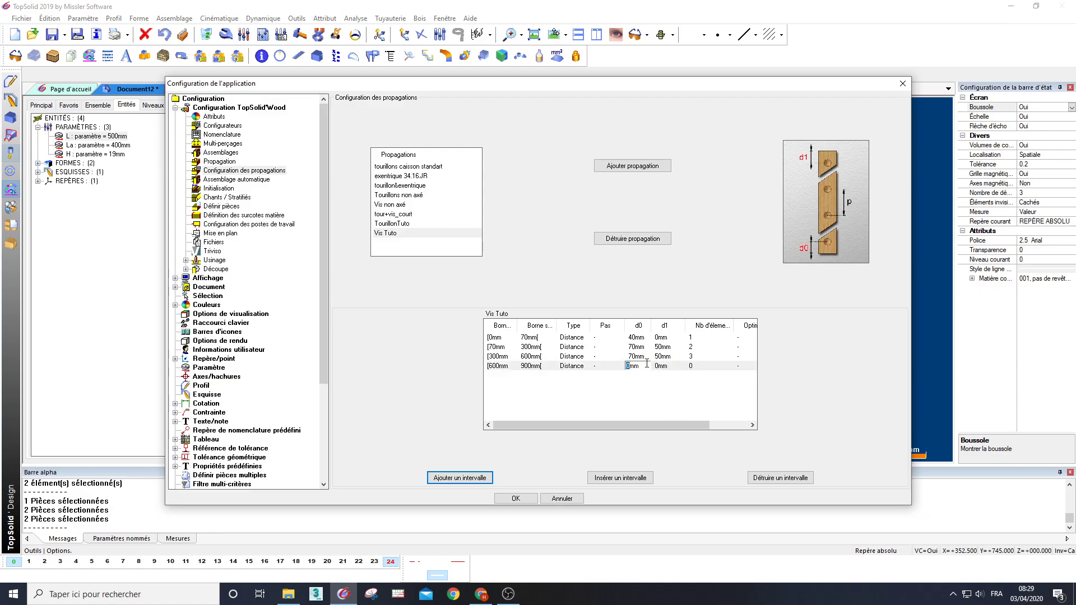
left_click(671, 365)
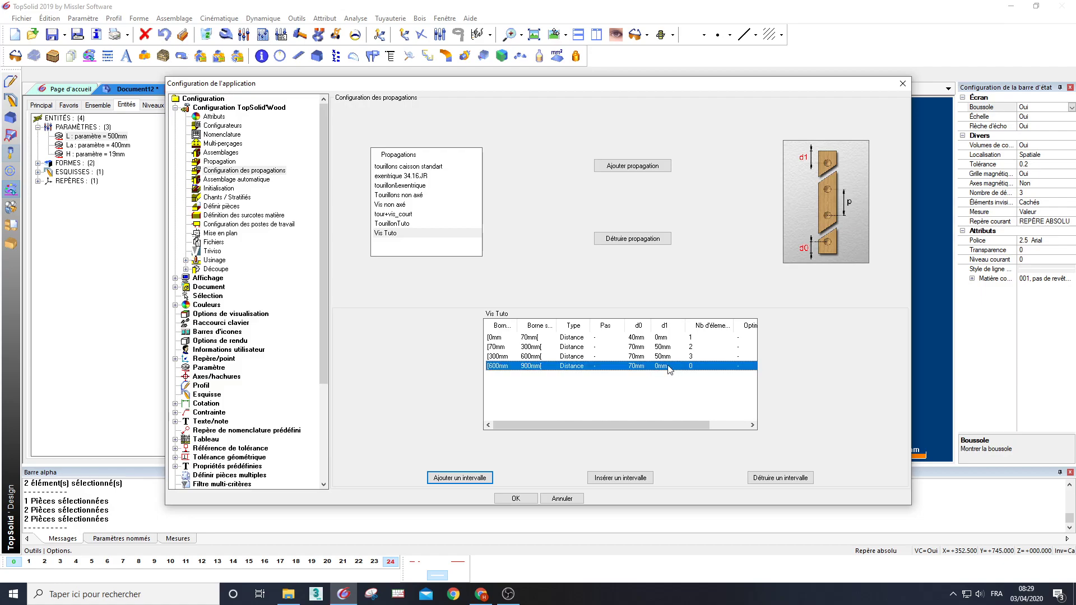
left_click(668, 366)
type("50")
key("Return")
left_click(690, 366)
type("4")
key("Return")
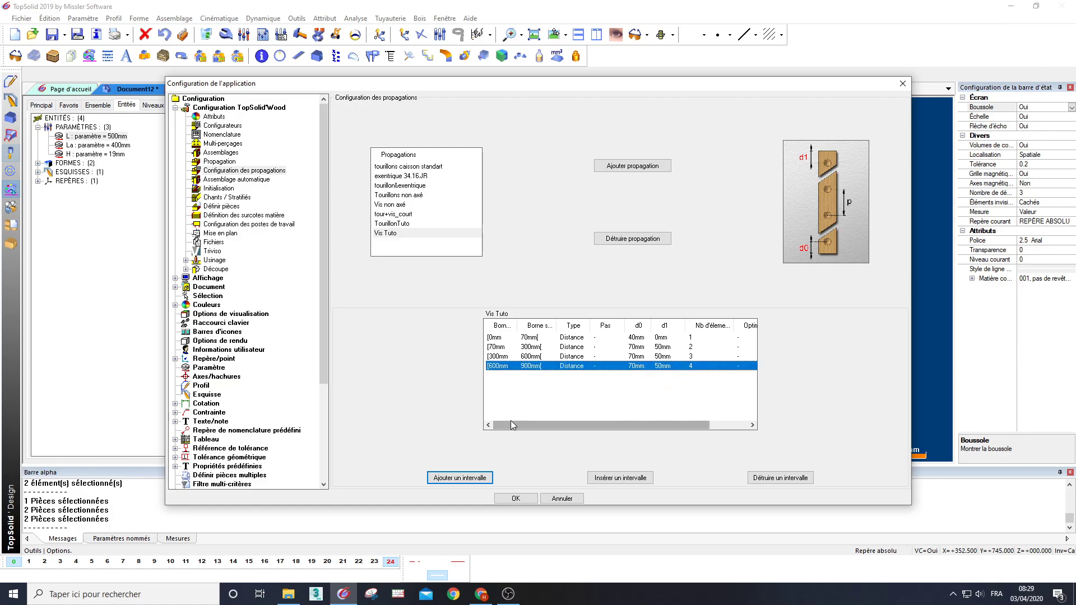
Step: Add a fifth interval to Vis Tuto with an upper bound of 1400 mm and the Distance type
left_click(480, 476)
left_click(535, 375)
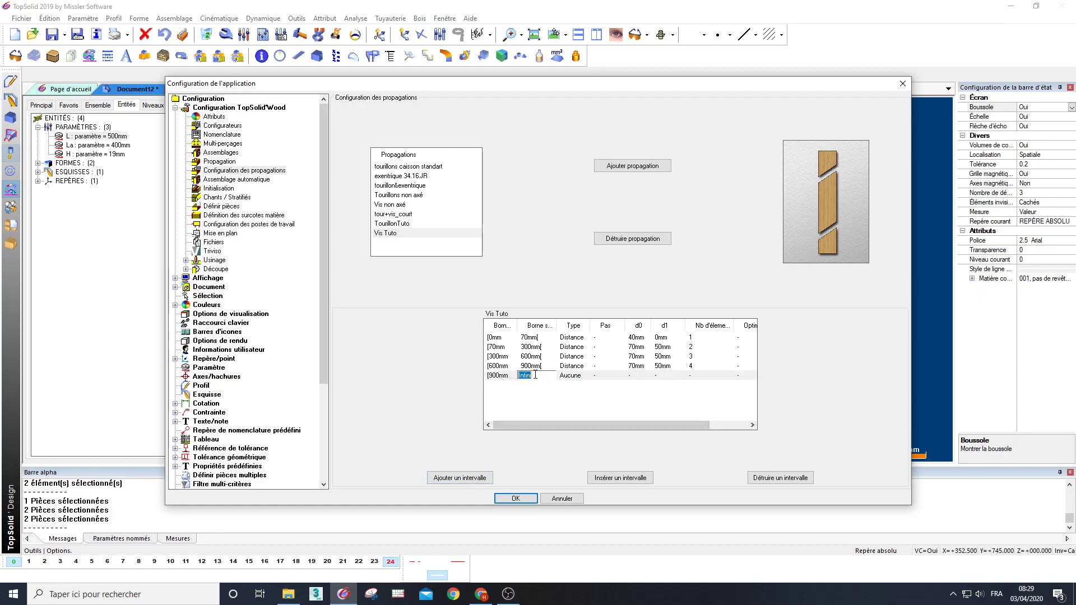
type("1400")
key("Return")
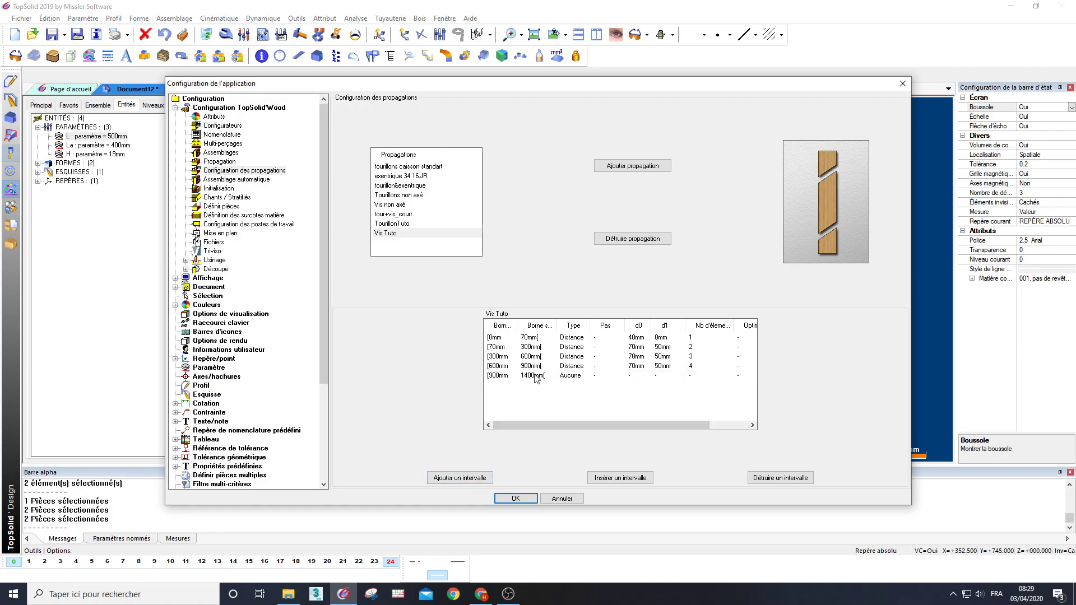
left_click(572, 375)
left_click(581, 401)
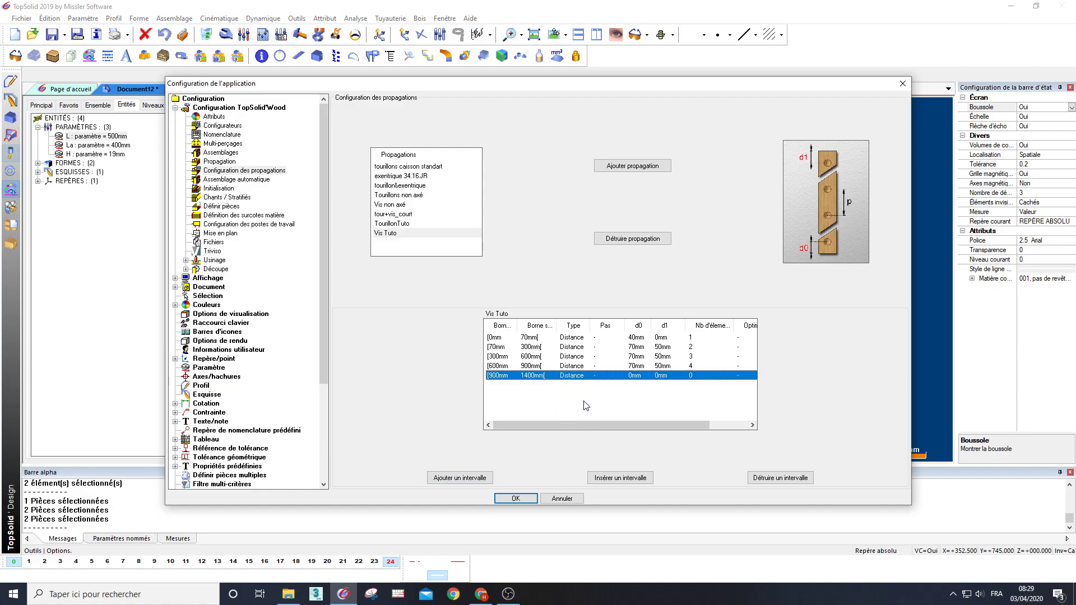
Step: Set the fifth Vis Tuto interval's d0 to 70 mm, d1 to 50 mm and number of elements to 5
left_click(639, 375)
type("70")
left_click(643, 379)
left_click(660, 377)
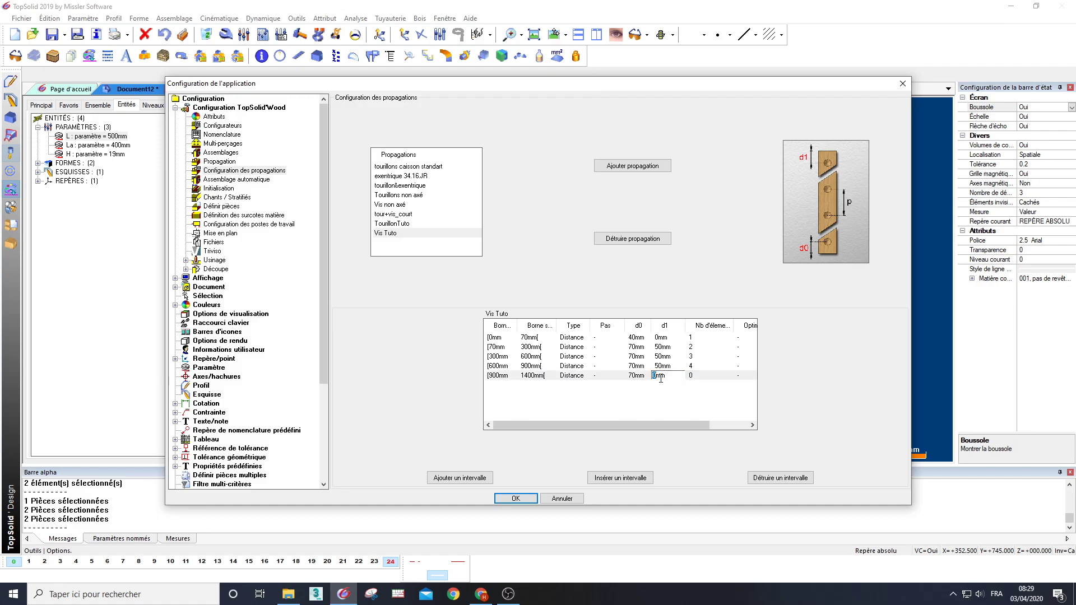
left_click(695, 375)
left_click(695, 375)
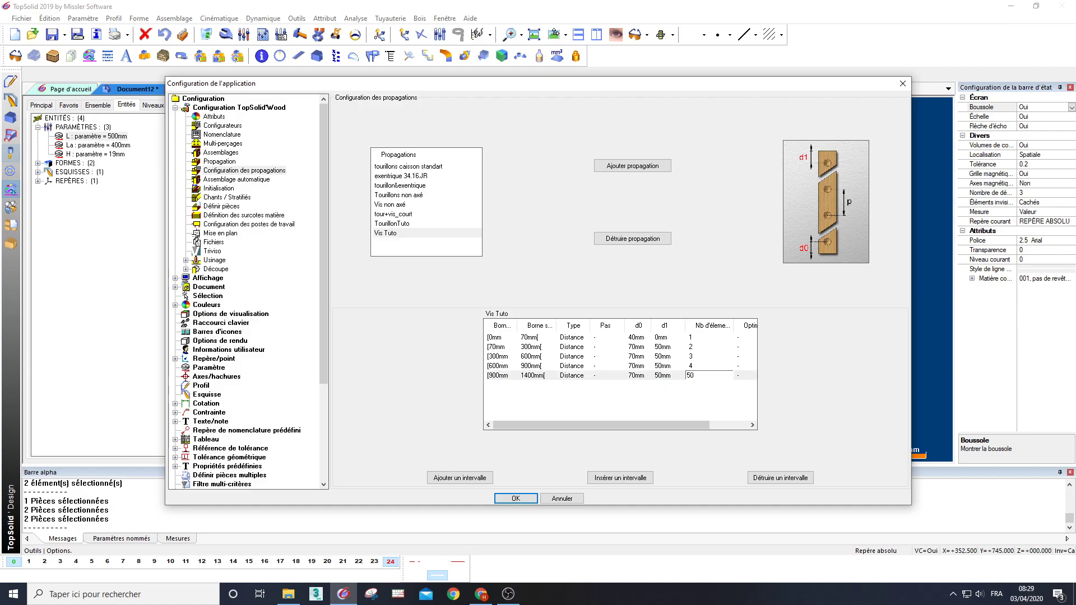
left_click(693, 399)
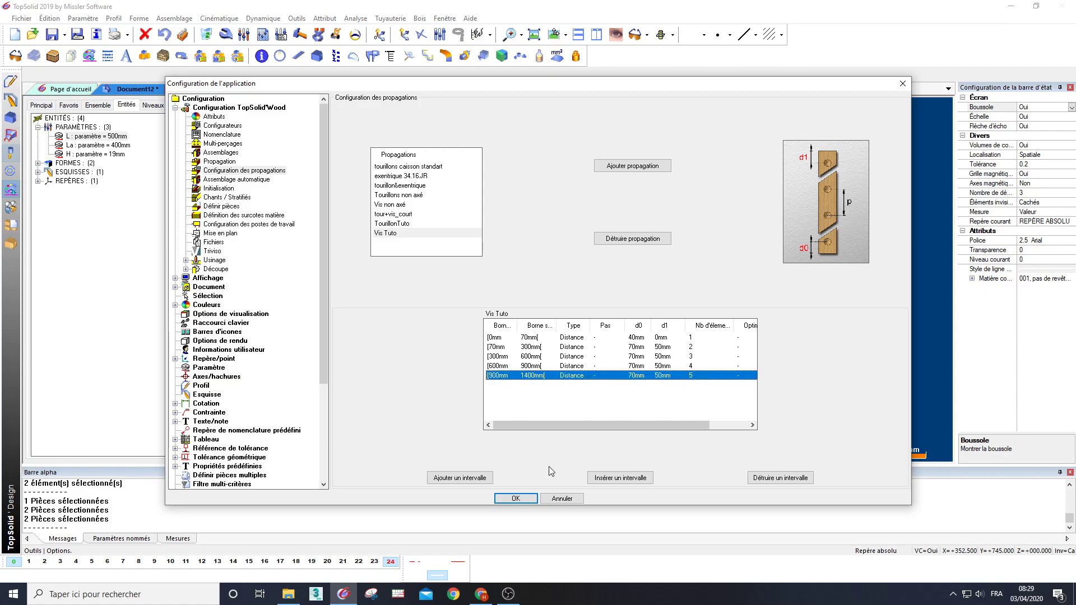
Step: Add a sixth interval to Vis Tuto with an upper bound of 1800 mm, matching TourillonTuto, and the Distance type
left_click(460, 477)
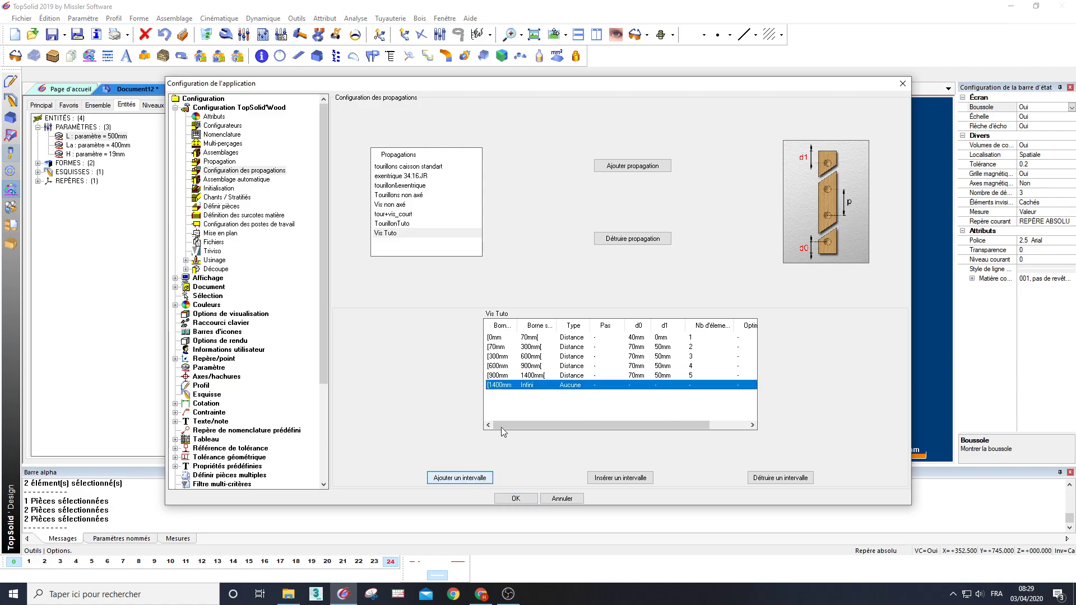
left_click(395, 224)
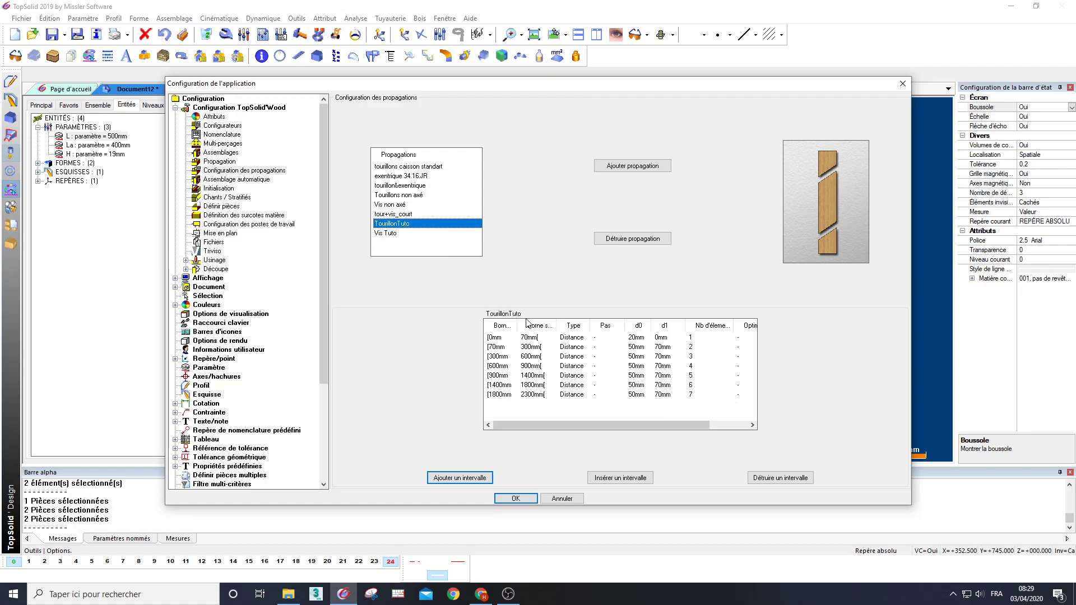
left_click(393, 233)
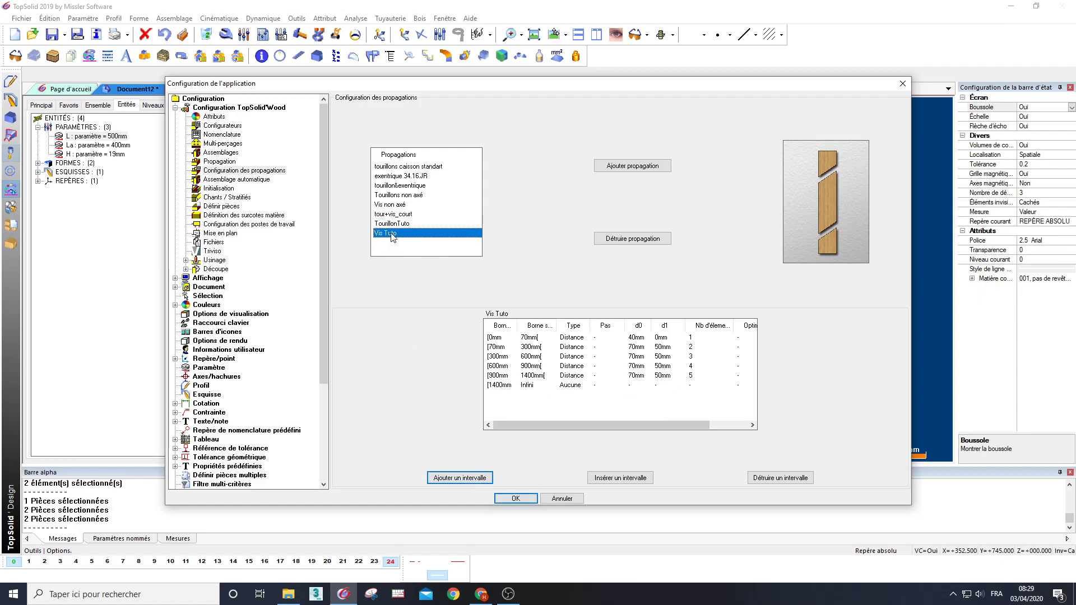
left_click(522, 385)
left_click(522, 385)
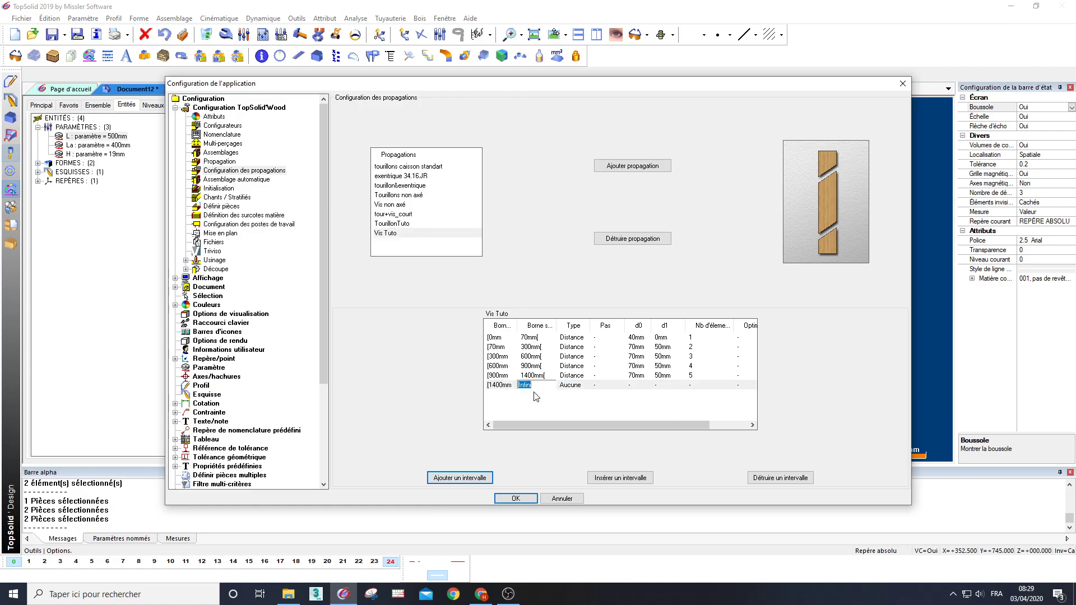
type("1800")
left_click(577, 386)
left_click(593, 386)
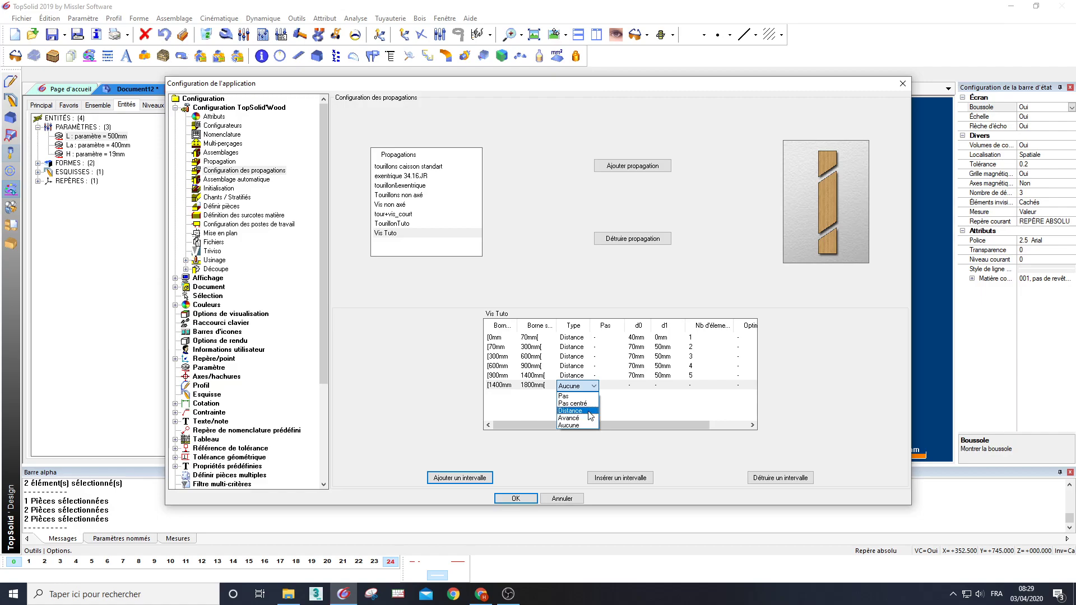
left_click(589, 412)
Step: Set the sixth Vis Tuto interval's d0 to 70 mm, d1 to 50 mm and number of elements to 6
left_click(643, 386)
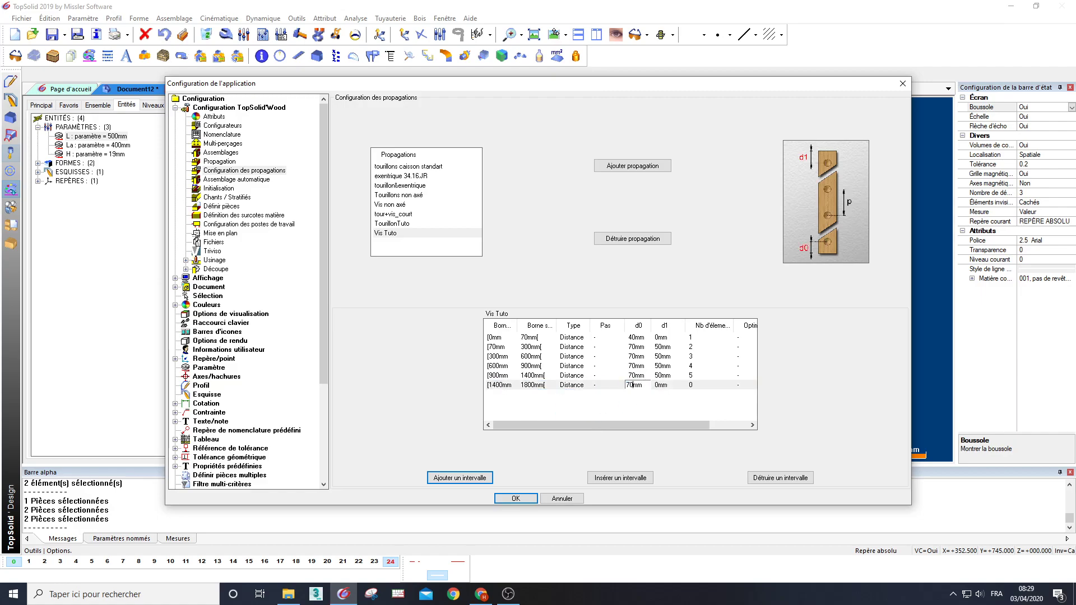
type("70")
left_click(657, 384)
type("50")
key("Return")
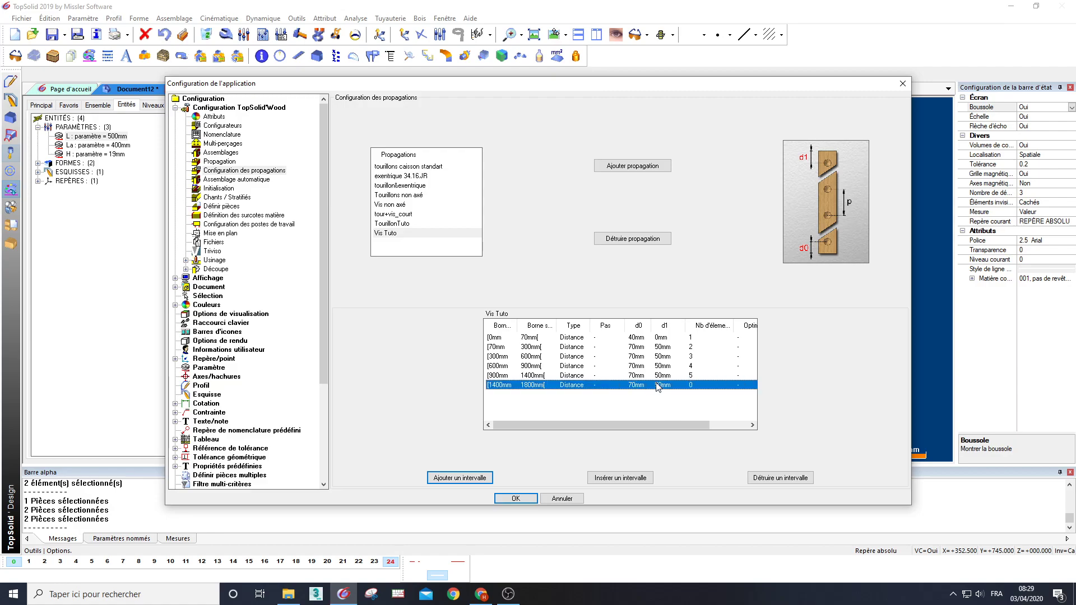
left_click(700, 385)
key("Return")
Step: Add a seventh interval to Vis Tuto with an upper bound of 2300 mm and the Distance type
left_click(464, 481)
left_click(530, 394)
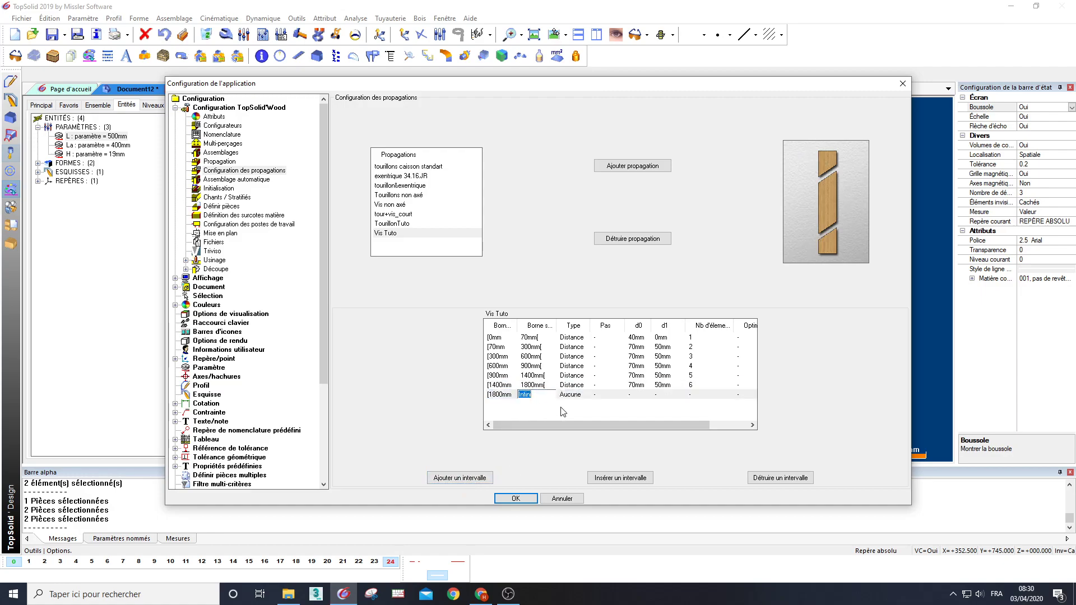
type("2300")
key("Return")
left_click(580, 395)
left_click(579, 397)
left_click(571, 420)
Step: Set the seventh Vis Tuto interval's d0 to 70 mm, d1 to 50 mm and number of elements to 7
left_click(635, 395)
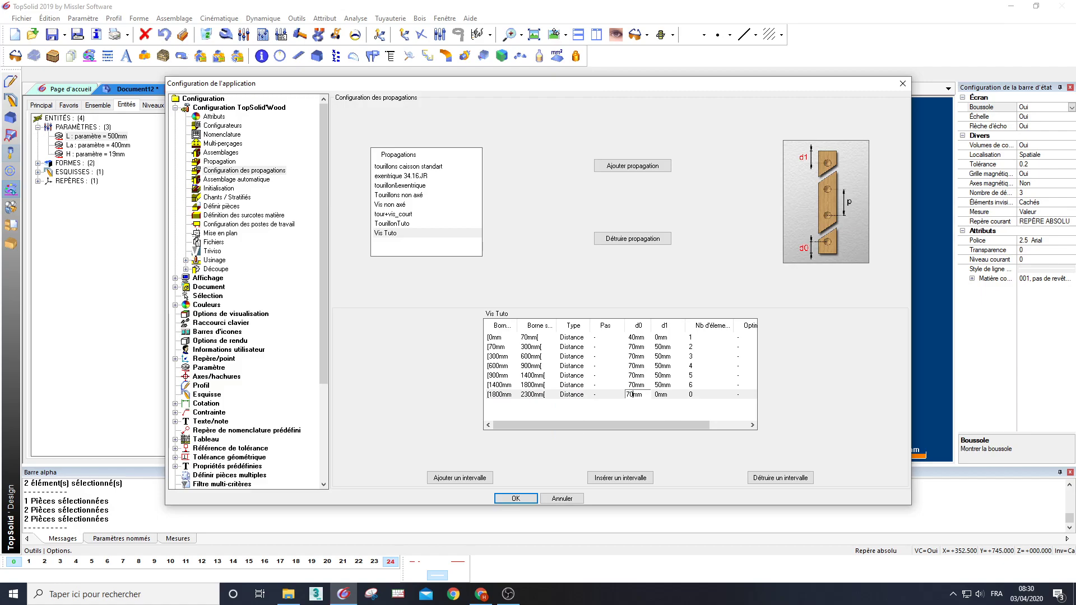
type("7")
left_click(662, 395)
type("50")
key("Return")
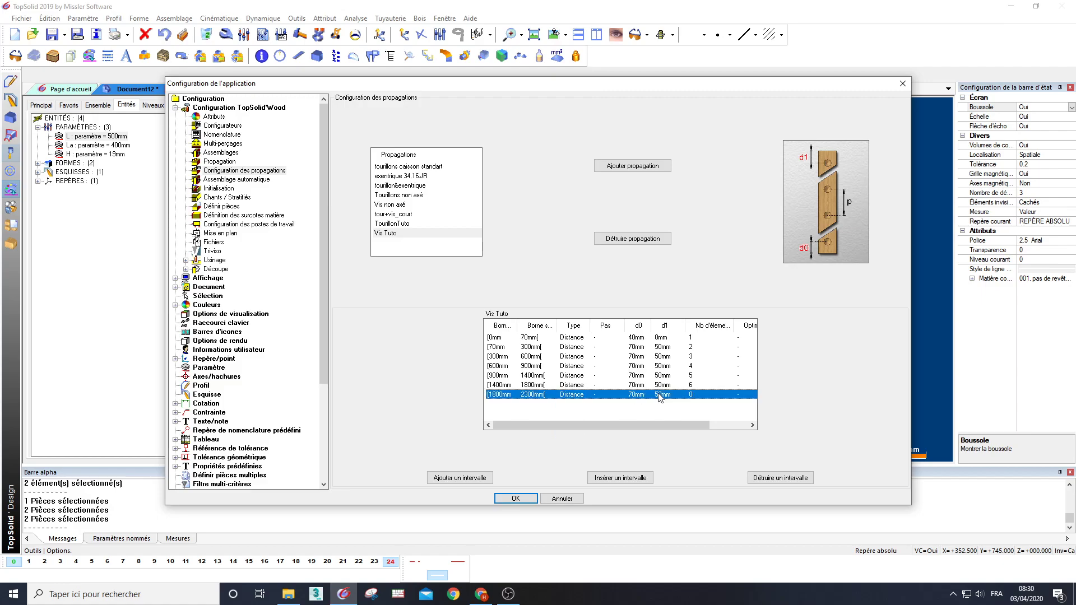
left_click(697, 395)
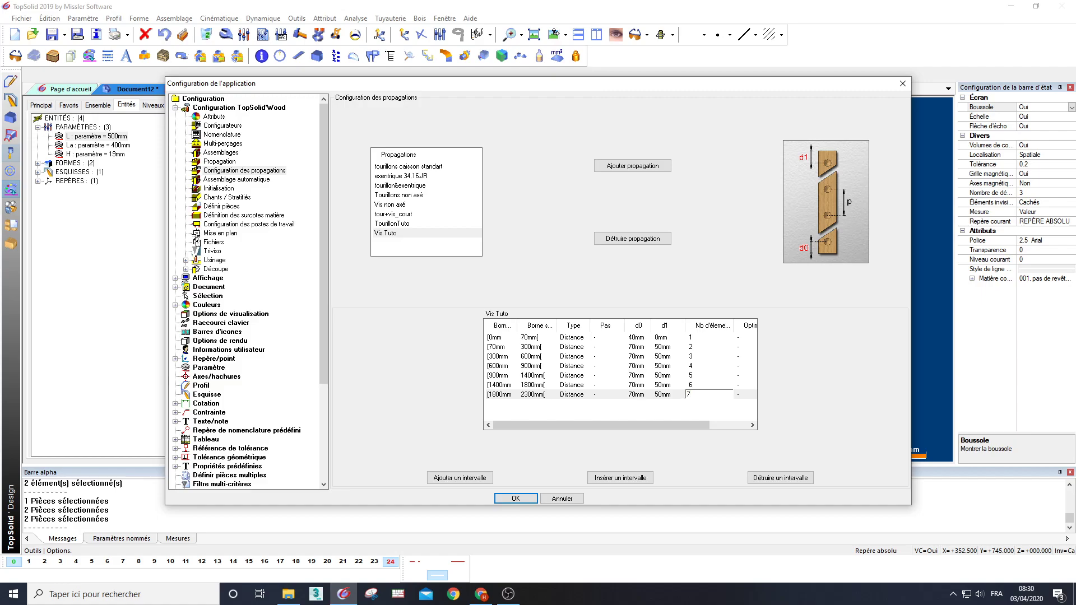
type("7")
key("Return")
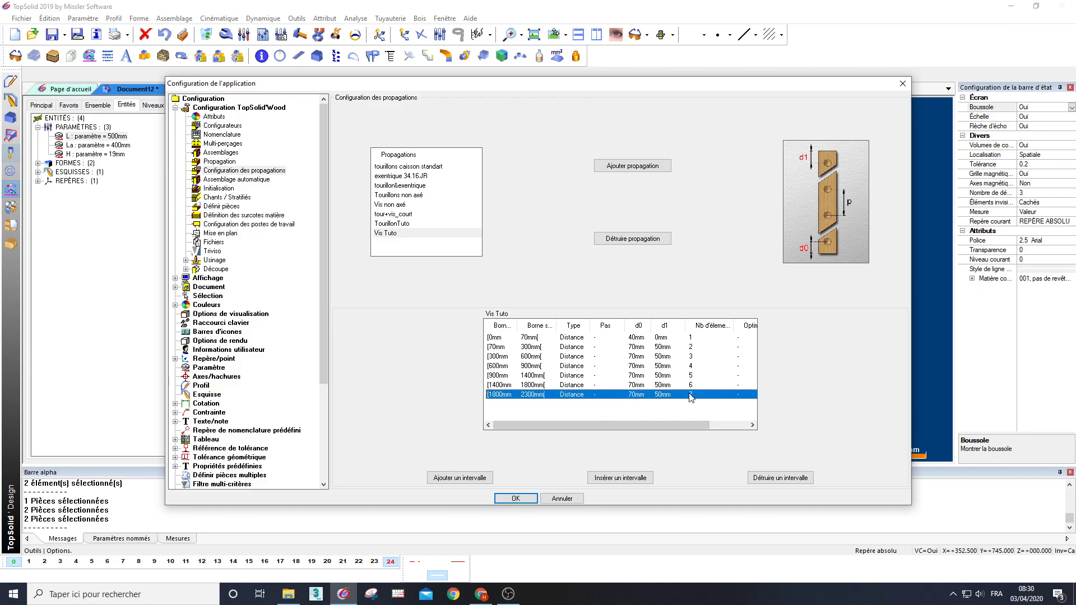
Step: Review the TourillonTuto and Vis Tuto propagations, and add an automatic assembly rule named TouVisTuto
left_click(397, 226)
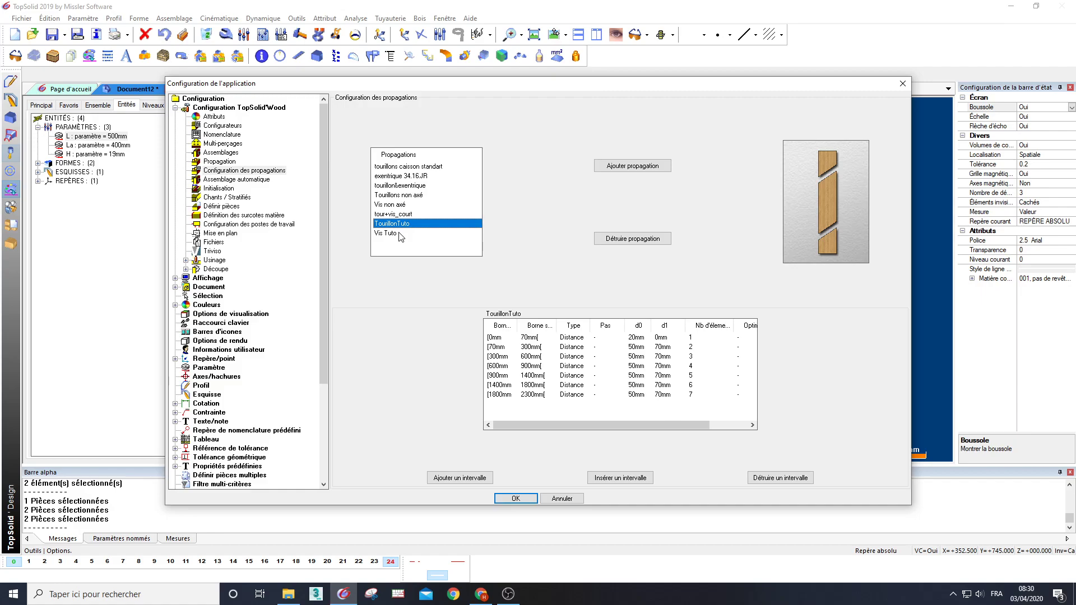
left_click(391, 234)
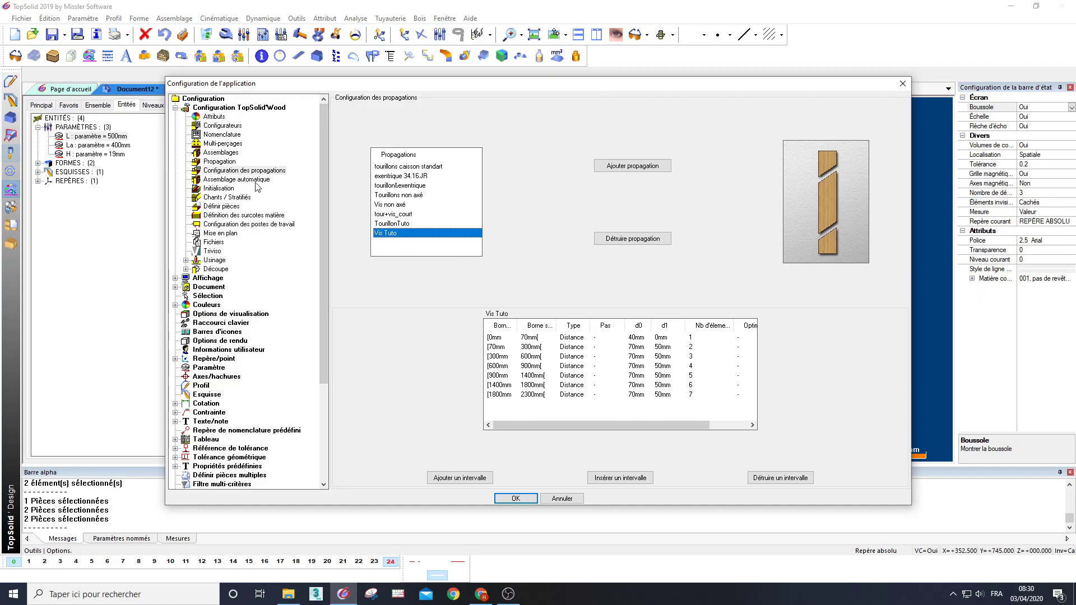
left_click(226, 179)
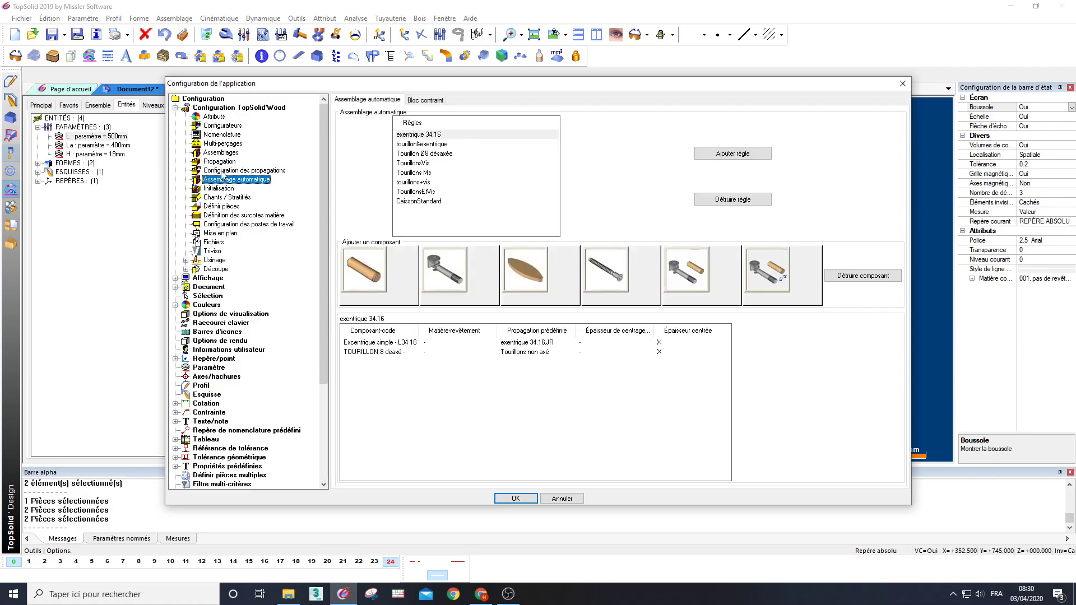
left_click(733, 154)
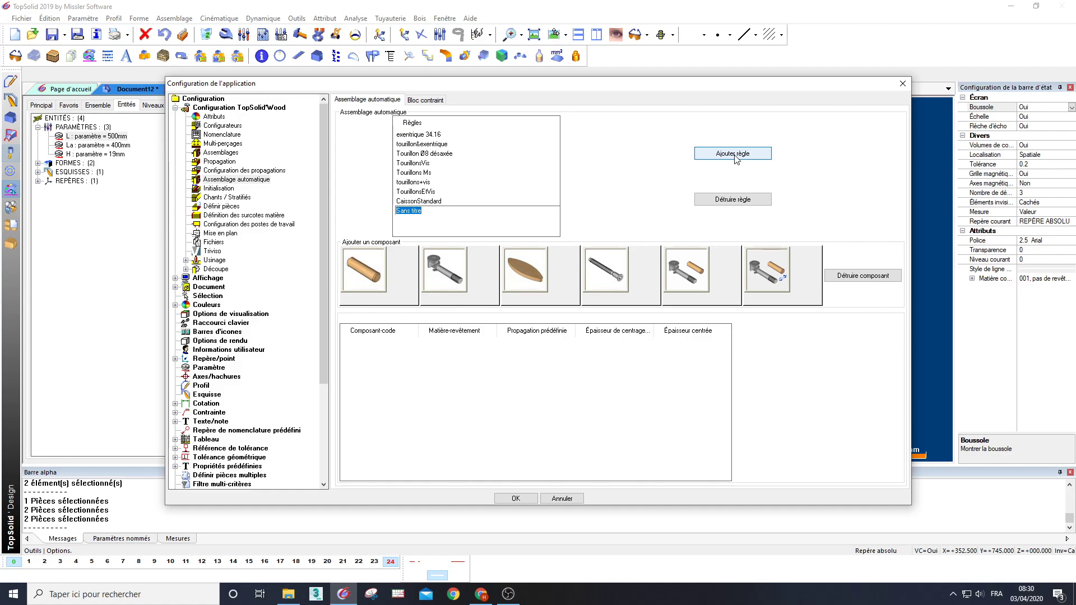
type("TouVisTuto")
key("Return")
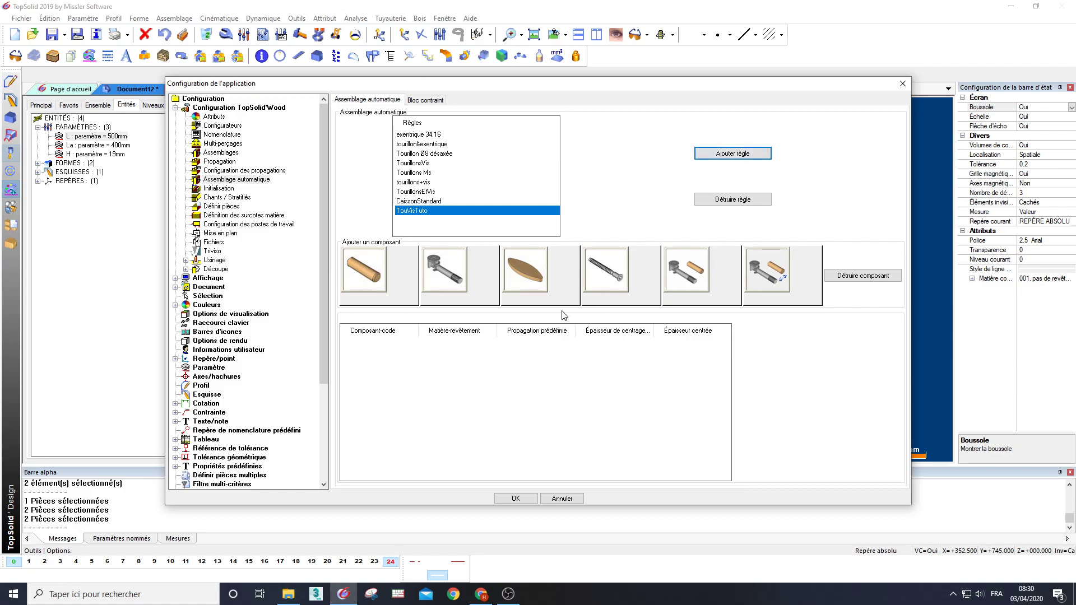
Step: Add a Tourillon bois dowel with code D8 L35 as a component of the TouVisTuto rule
left_click(358, 269)
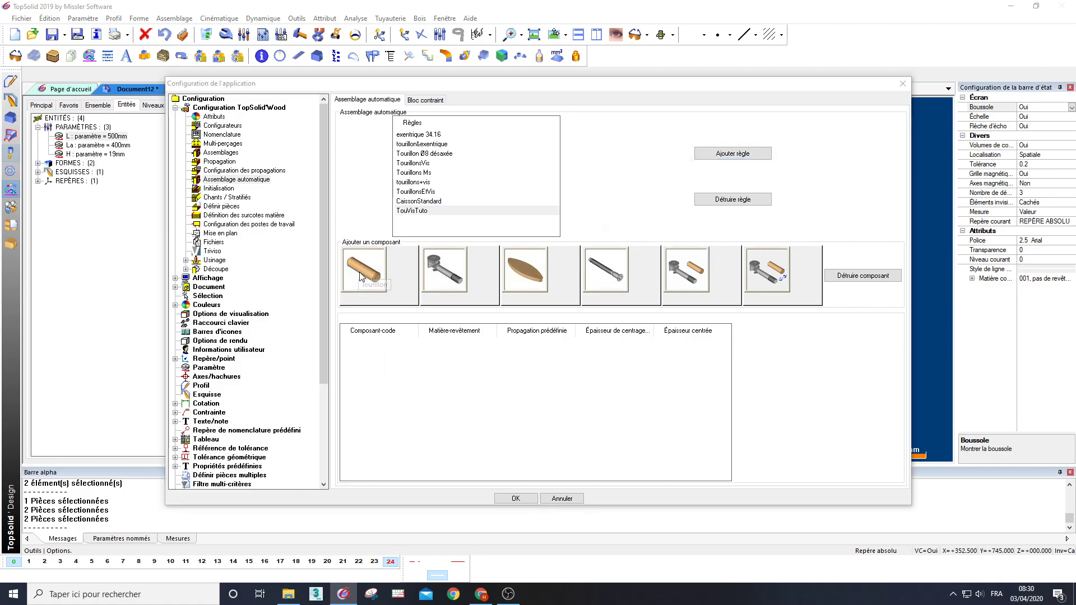
left_click_drag(519, 249, 517, 254)
left_click(454, 321)
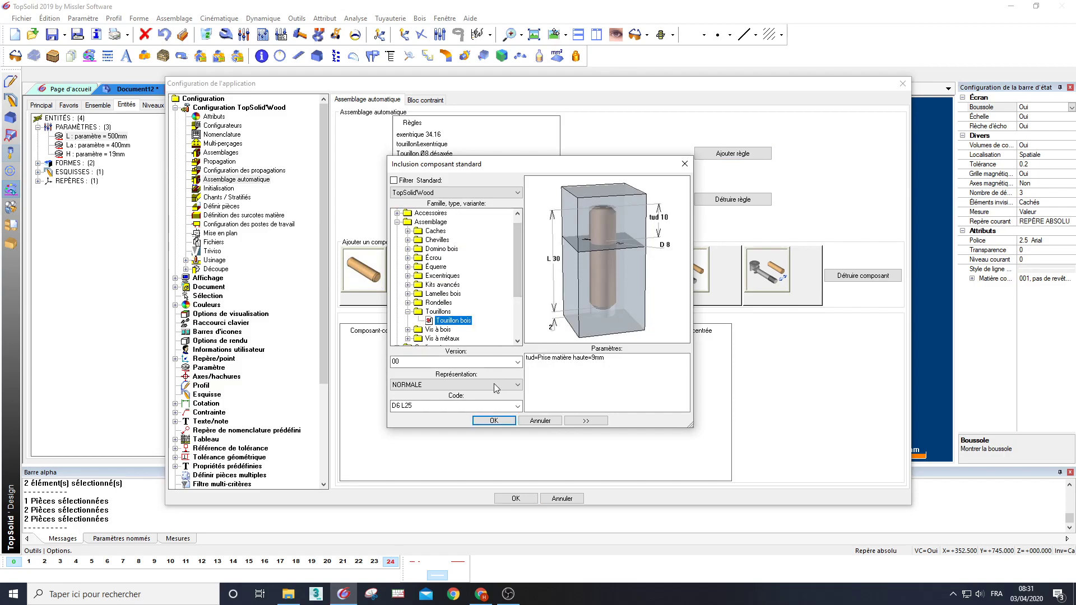
left_click(516, 406)
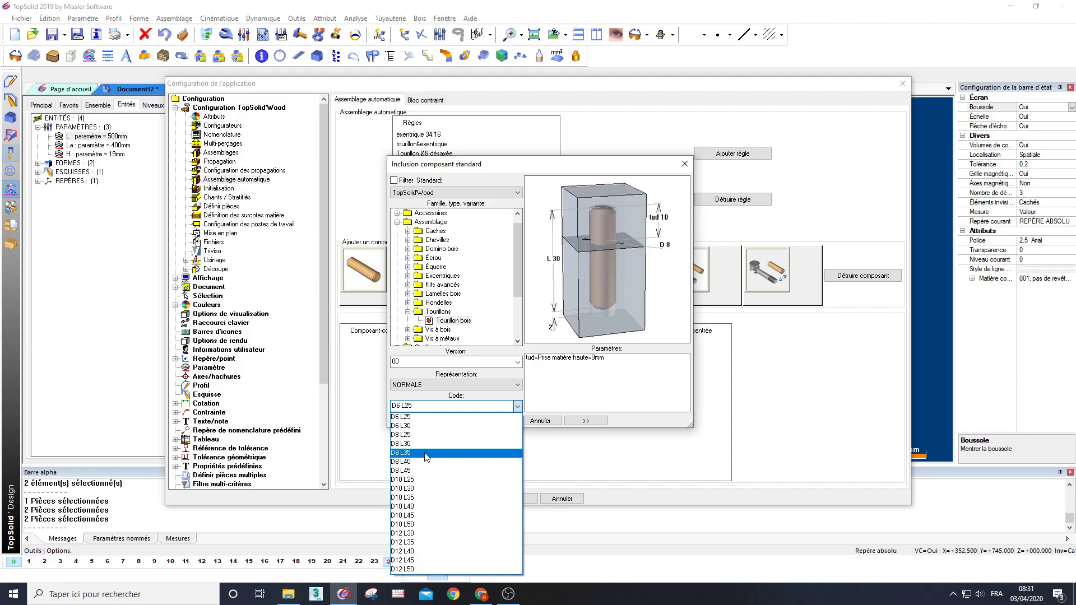
left_click(426, 453)
left_click(498, 419)
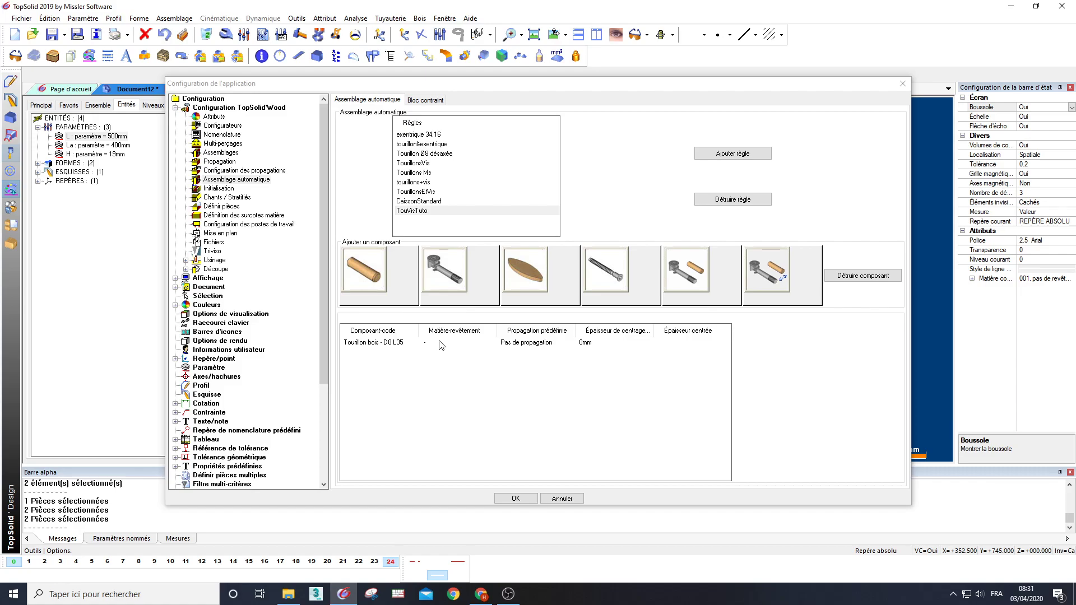
Step: Assign the TourillonTuto propagation to the dowel component and enable centred thickness for it
left_click(536, 343)
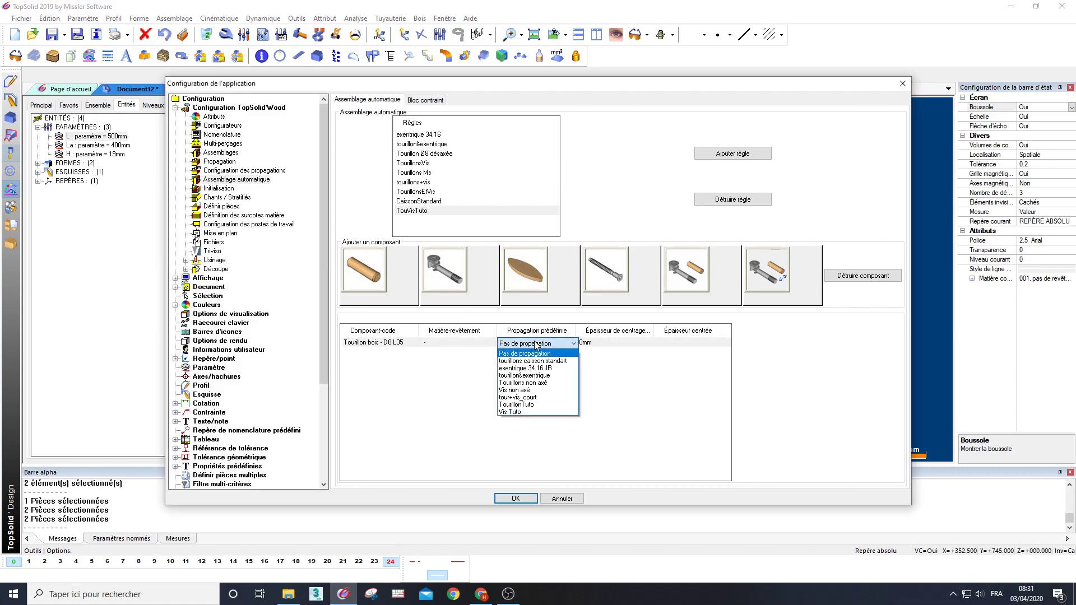
left_click(536, 404)
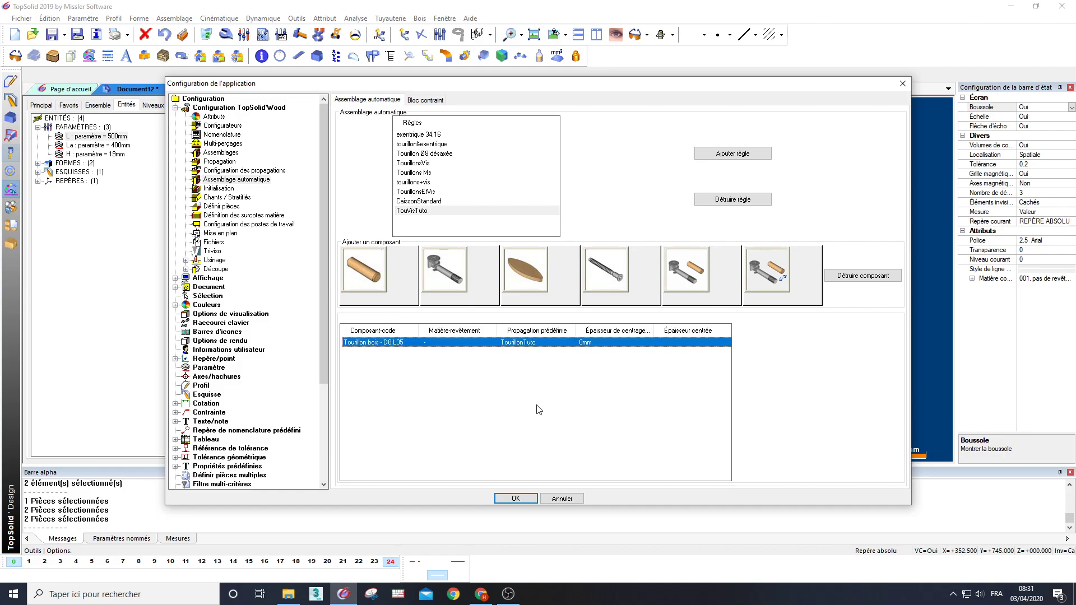
left_click(608, 342)
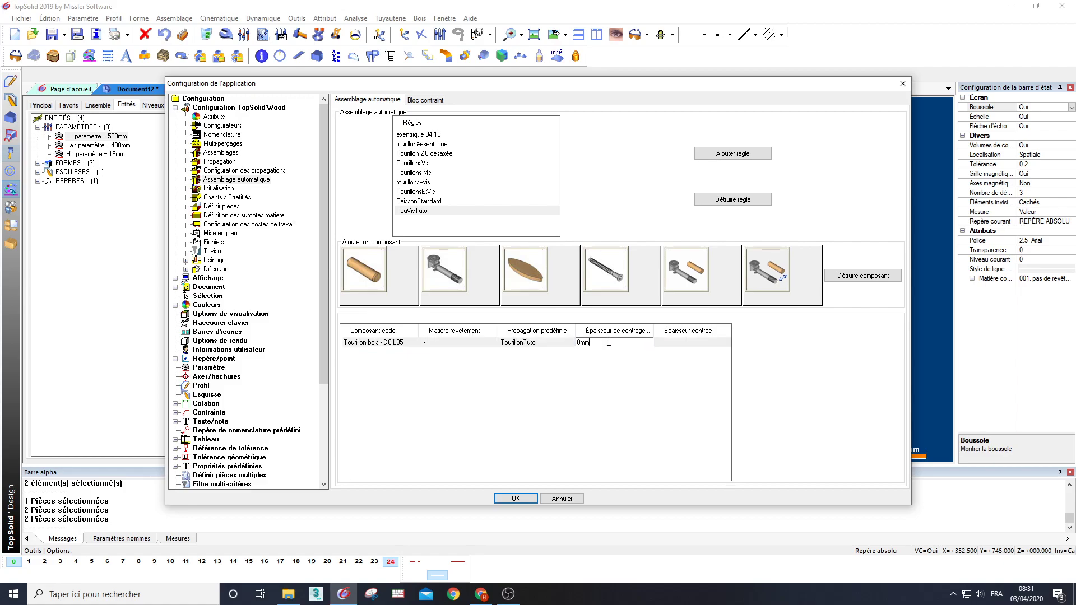
left_click(695, 342)
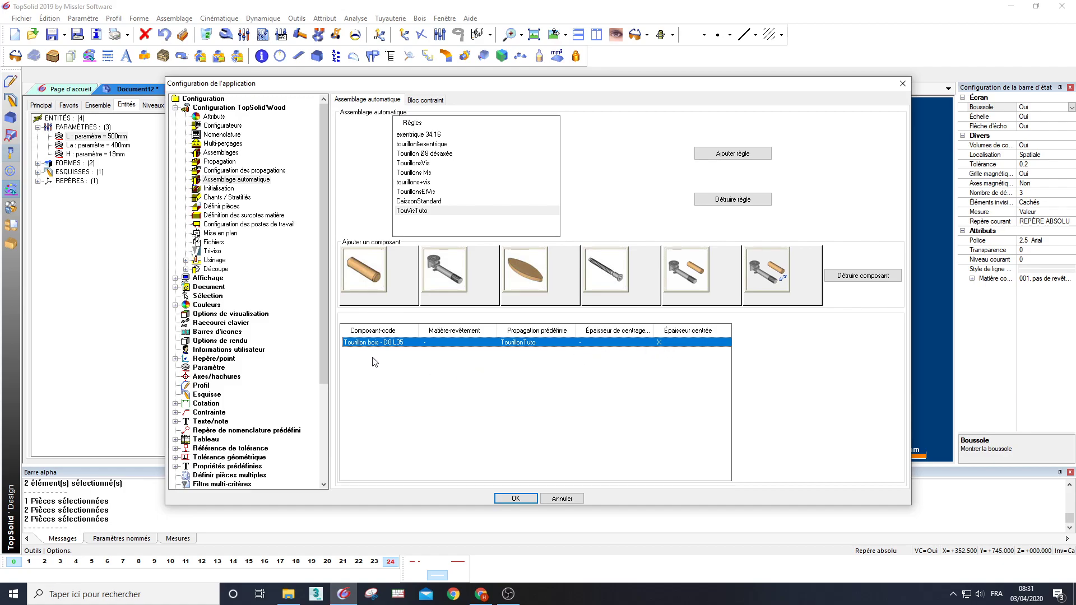
left_click(399, 376)
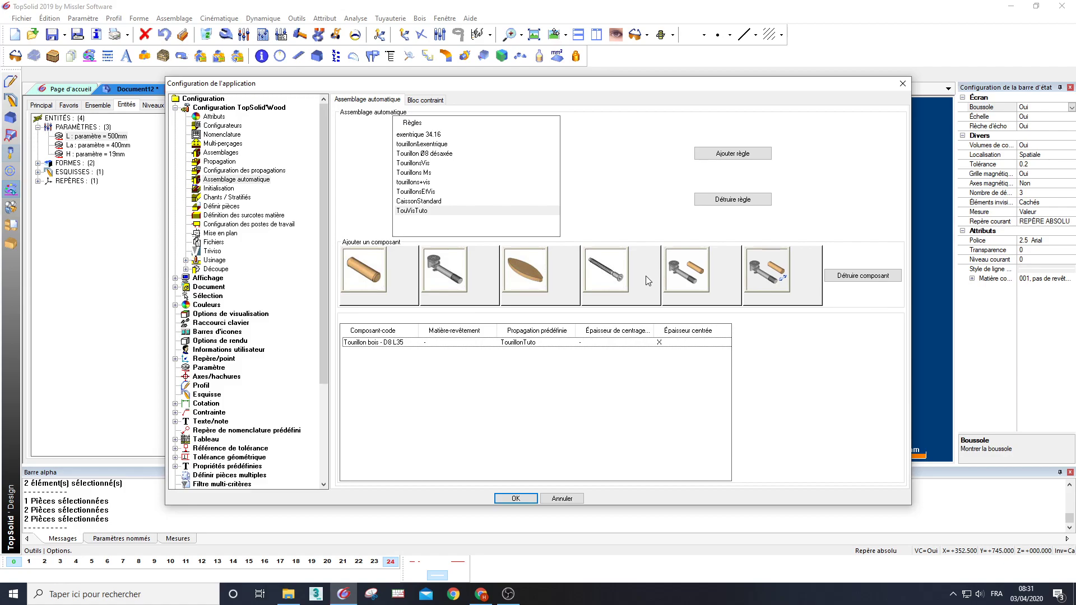
Step: Add a Vis à bois cruciforme screw with code D4 L20 as a component of the TouVisTuto rule
left_click(615, 280)
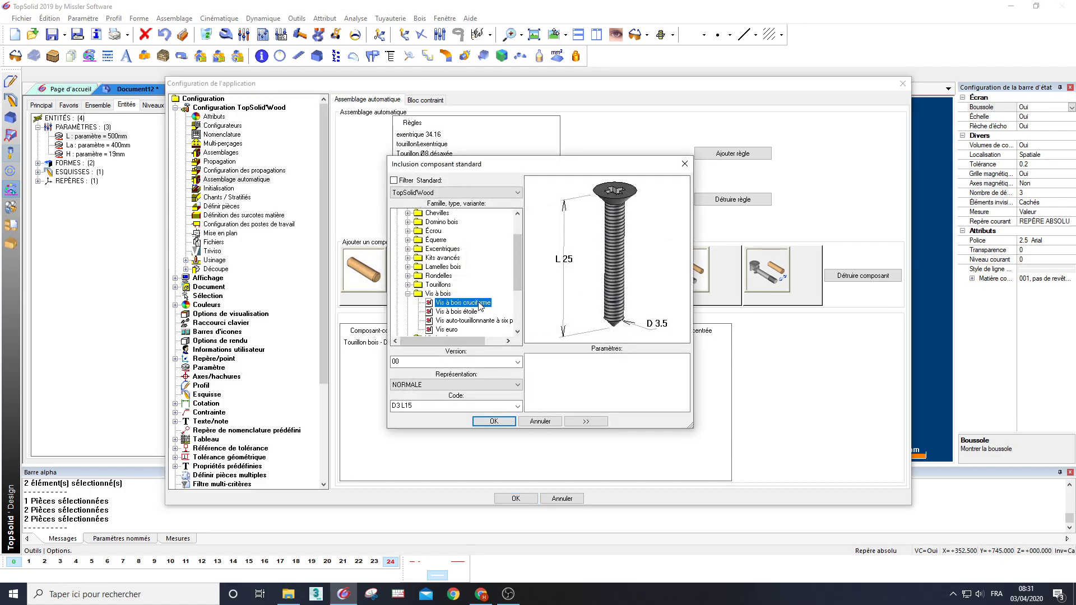
left_click(518, 406)
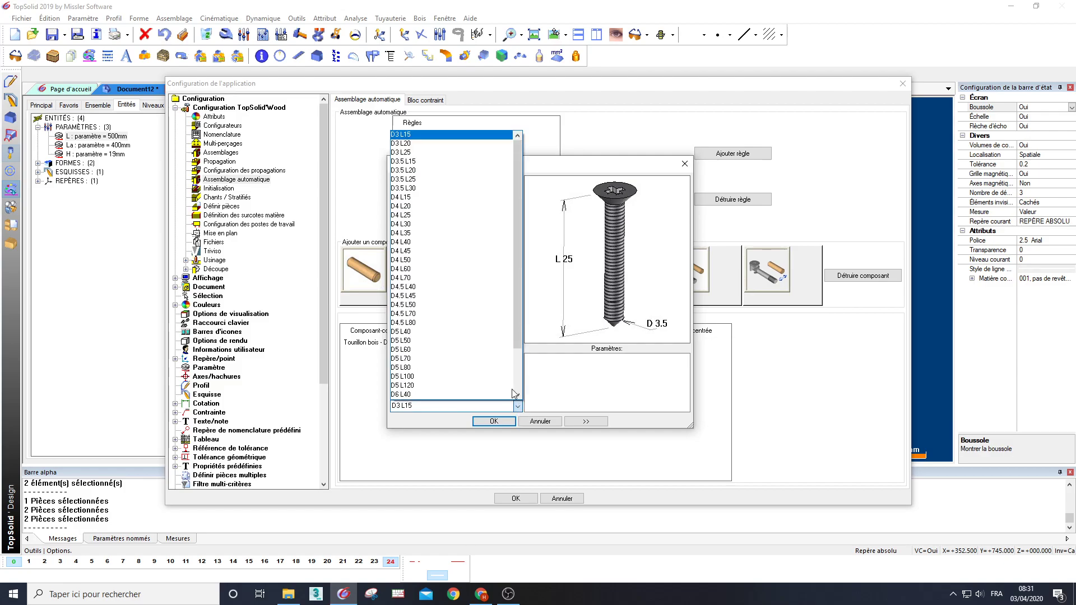
left_click(413, 206)
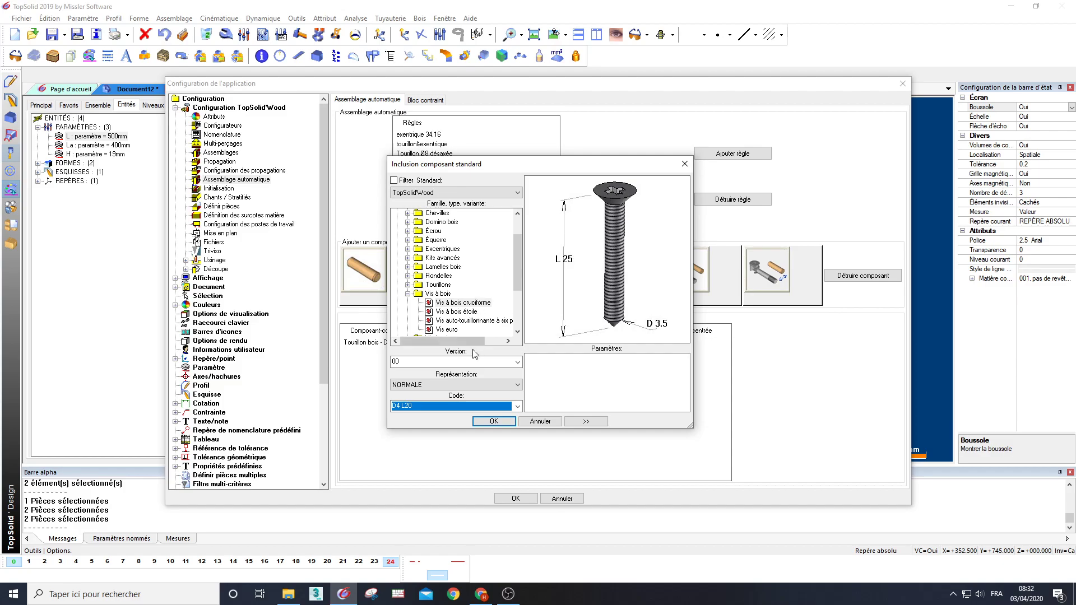
left_click(495, 422)
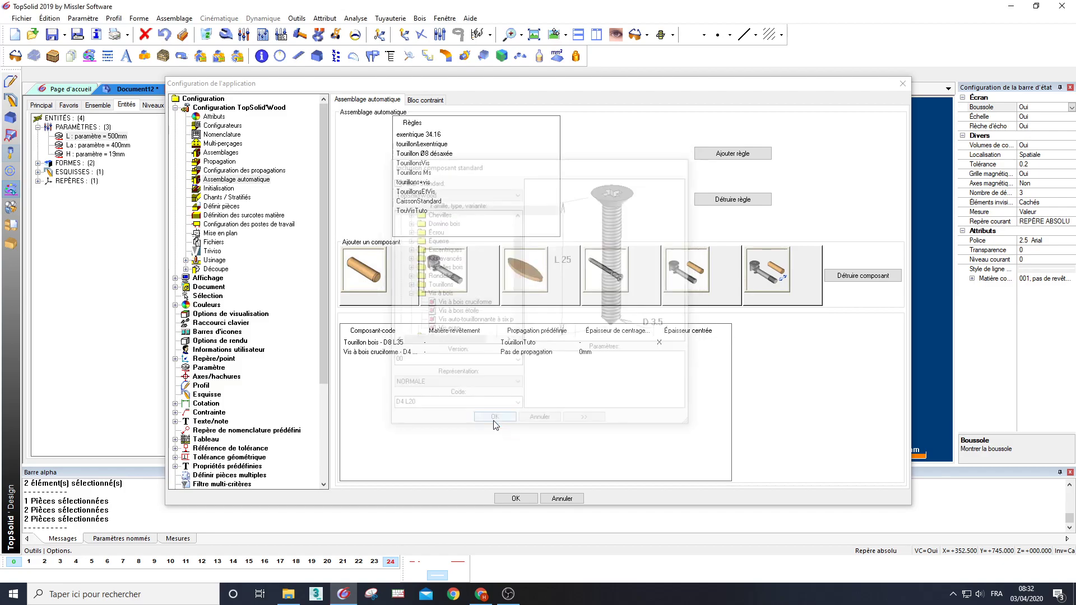
Step: Assign the Vis Tuto propagation with centred thickness to the screw component and validate the configuration
left_click(527, 353)
left_click(527, 352)
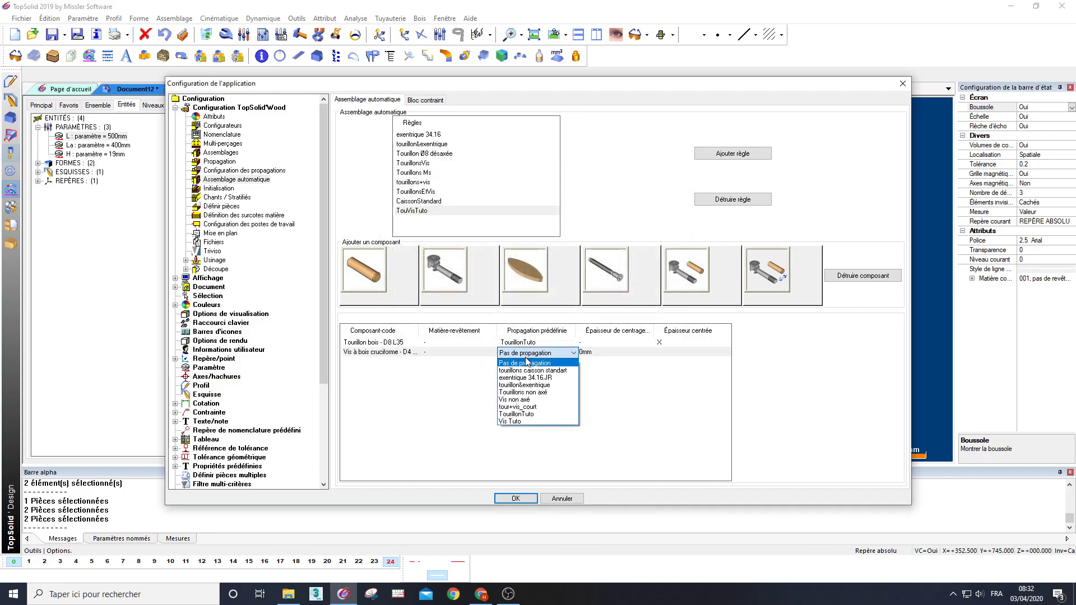
left_click(516, 421)
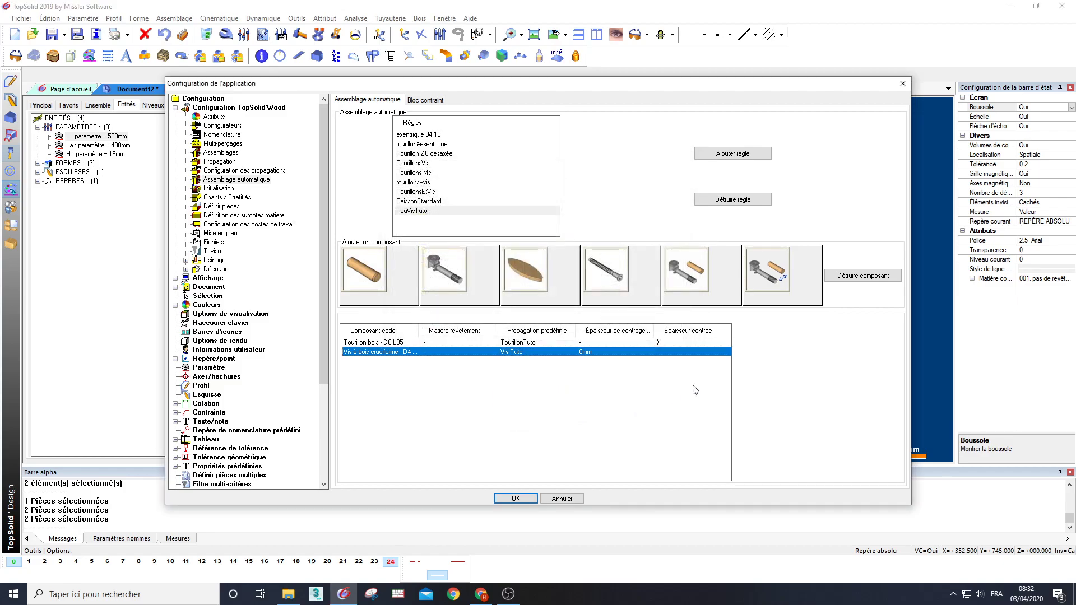
left_click(666, 355)
left_click(525, 500)
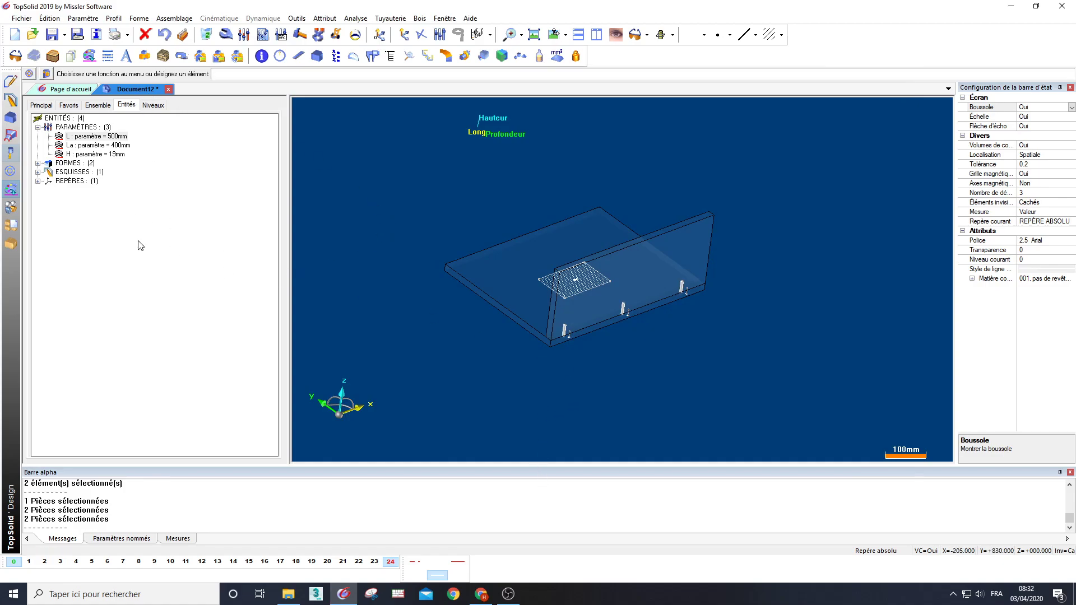
Step: Delete the existing Tourillon bois and Vis à bois cruciforme sets from the main assembly
right_click(125, 264)
mouse_move(190, 282)
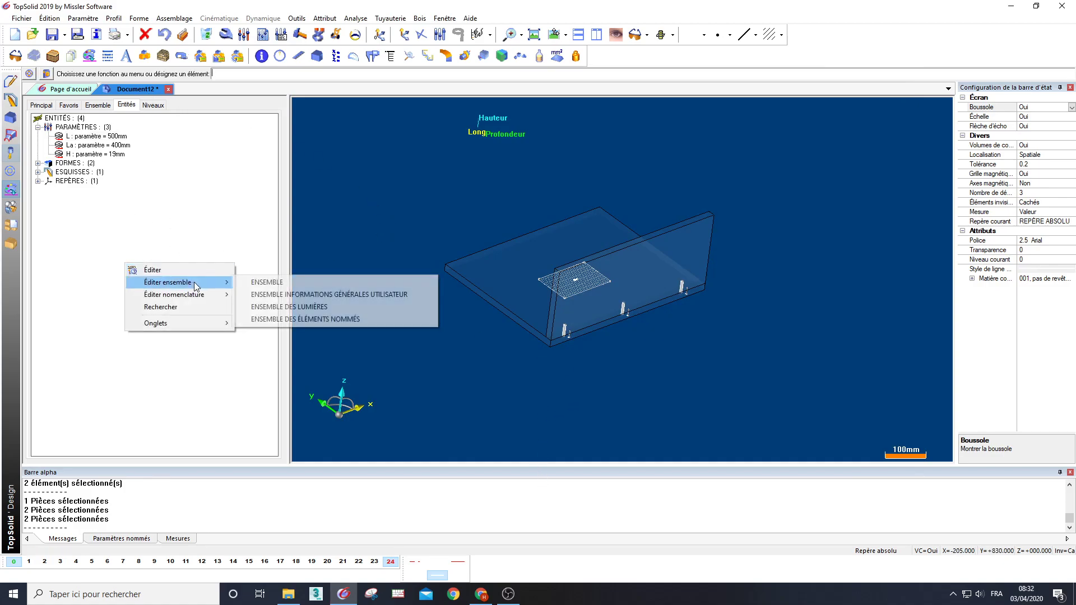
left_click(280, 283)
left_click(107, 146)
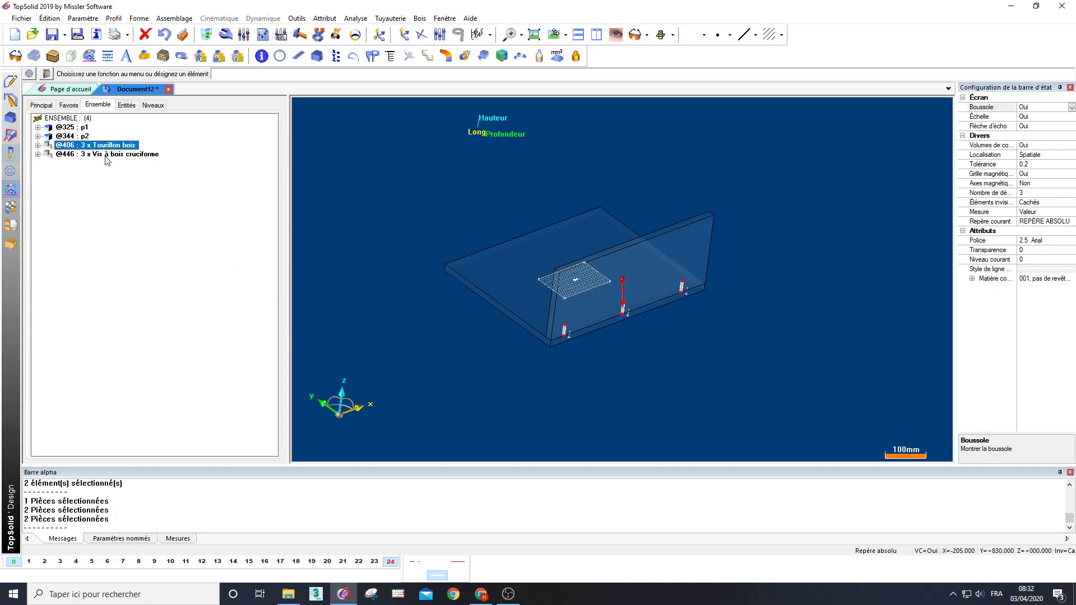
left_click(106, 154, "ctrl")
right_click(108, 159)
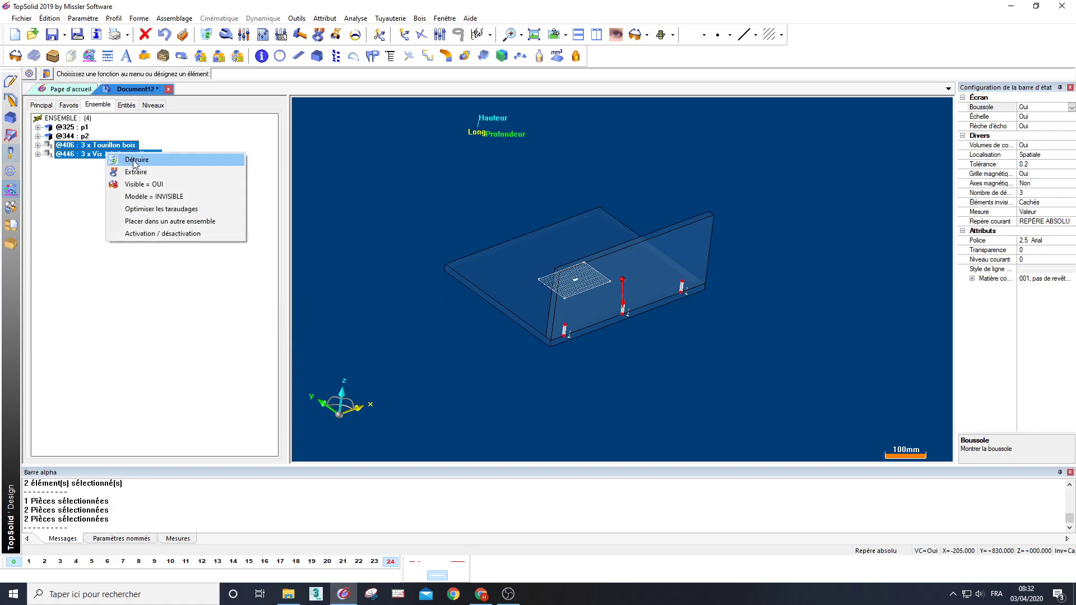
left_click(168, 173)
left_click(107, 145)
left_click(106, 154, "ctrl")
right_click(109, 152)
left_click(136, 157)
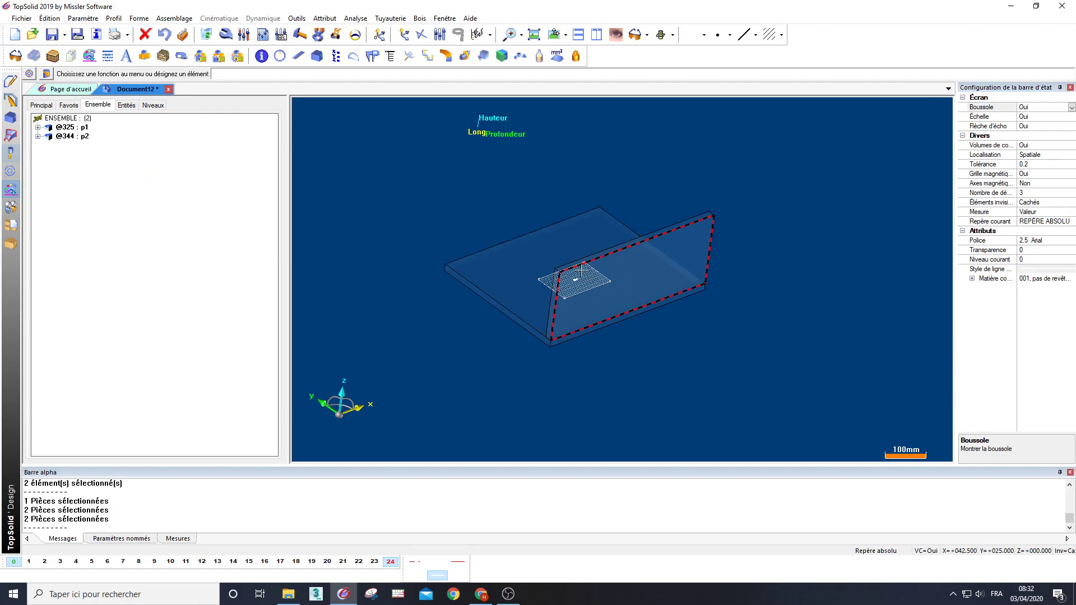
Step: Start an automatic assembly using the horizontal and vertical panels as the parts to join
middle_click_drag(509, 266, 413, 247)
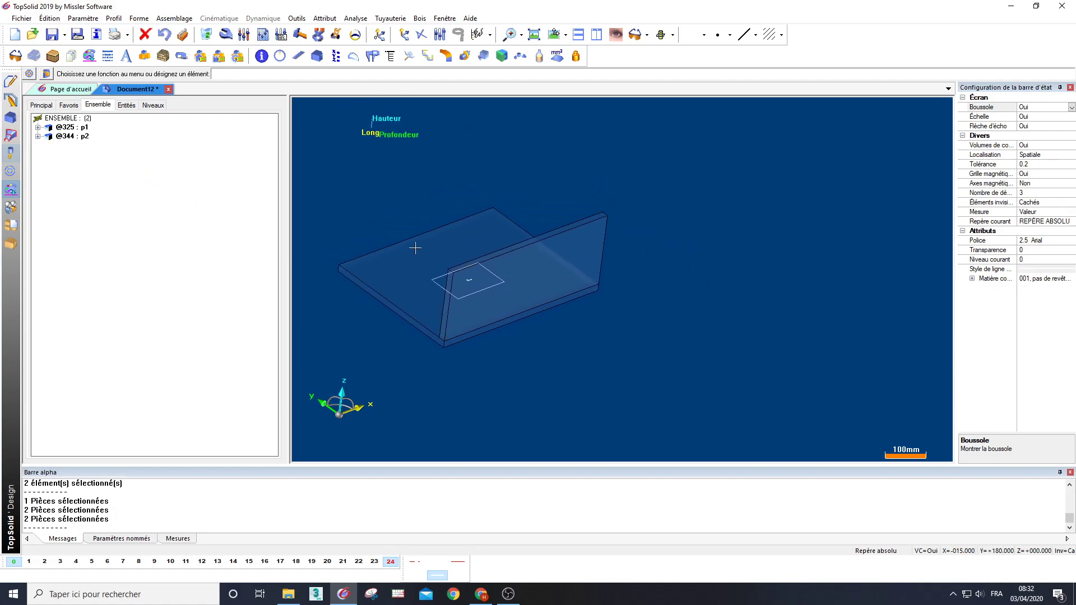
left_click(12, 243)
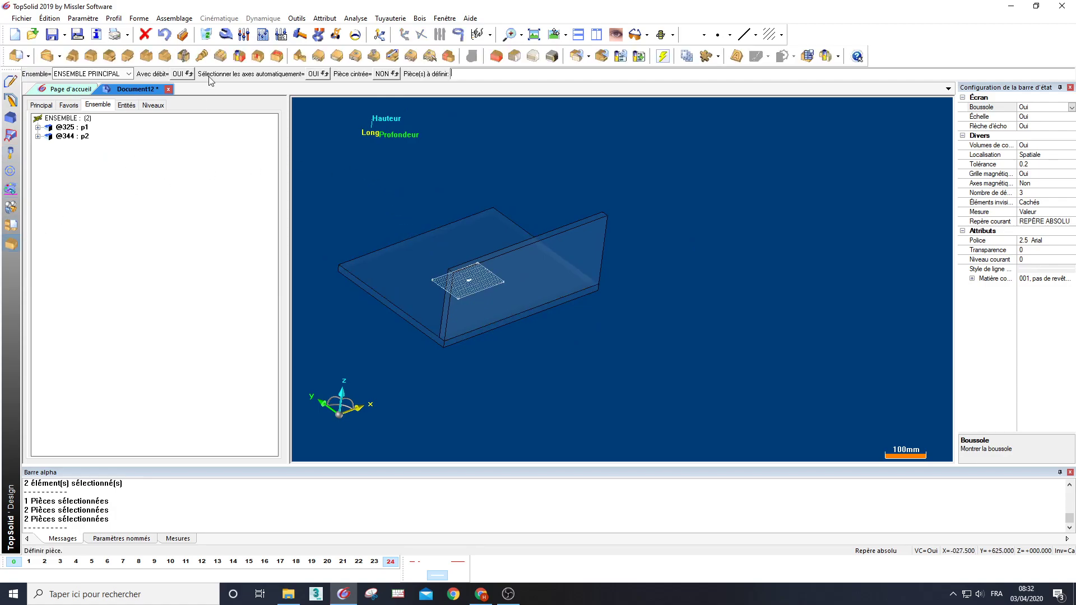
left_click(430, 57)
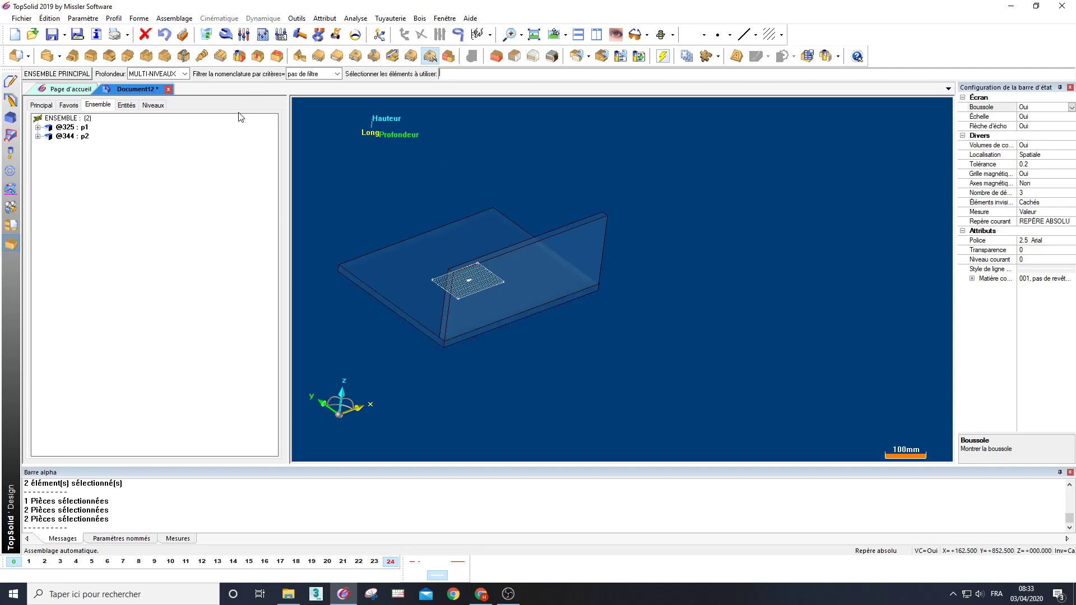
left_click(485, 224)
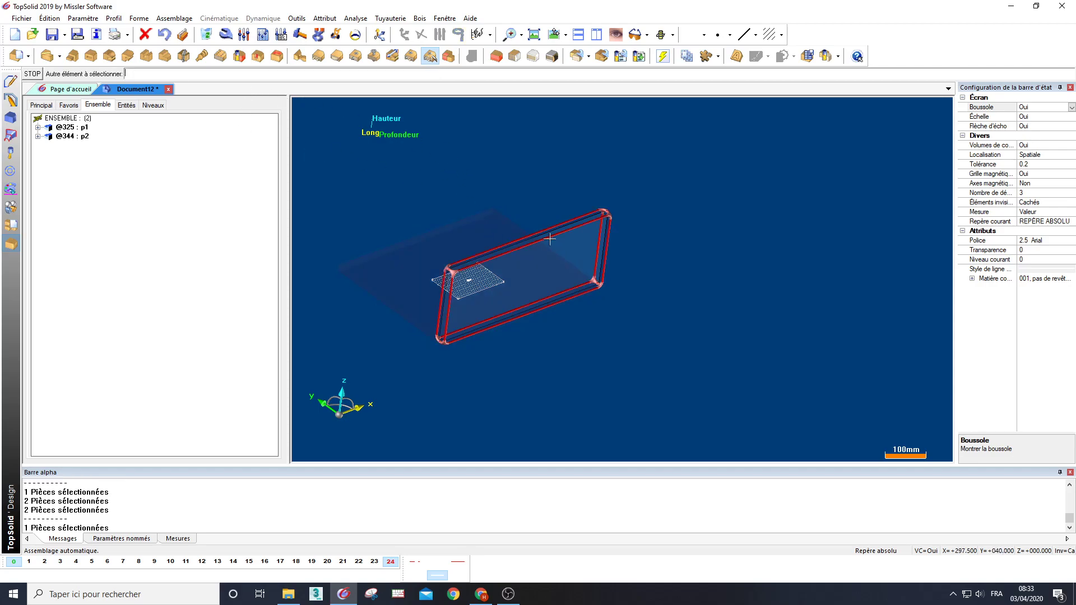
left_click(550, 239)
right_click(573, 170)
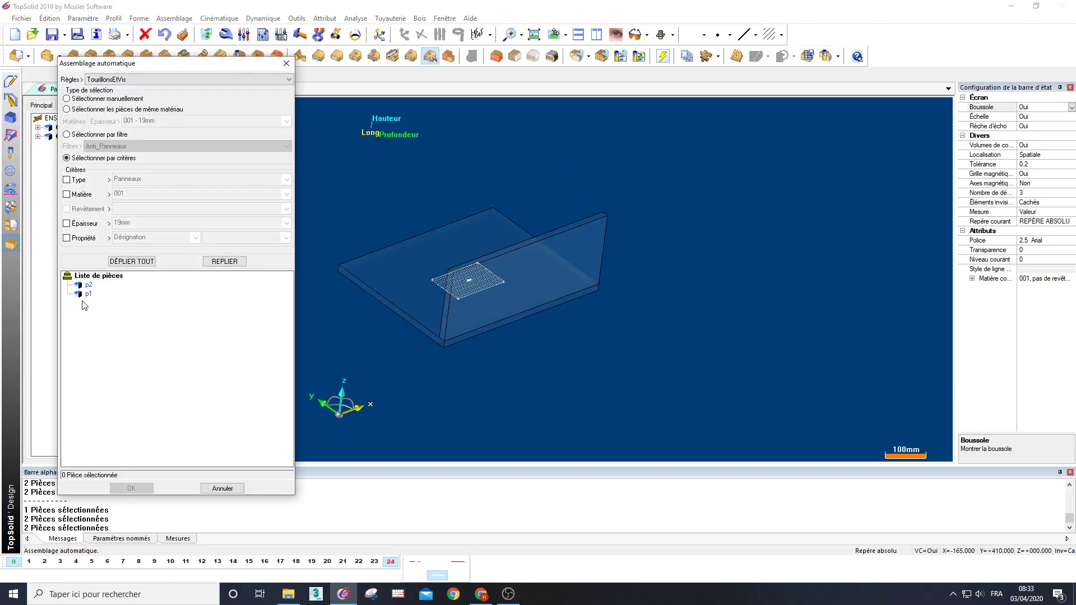
Step: Filter the parts by type Panneaux, choose the TouVisTuto rule for the automatic assembly, and validate the selection
left_click(73, 179)
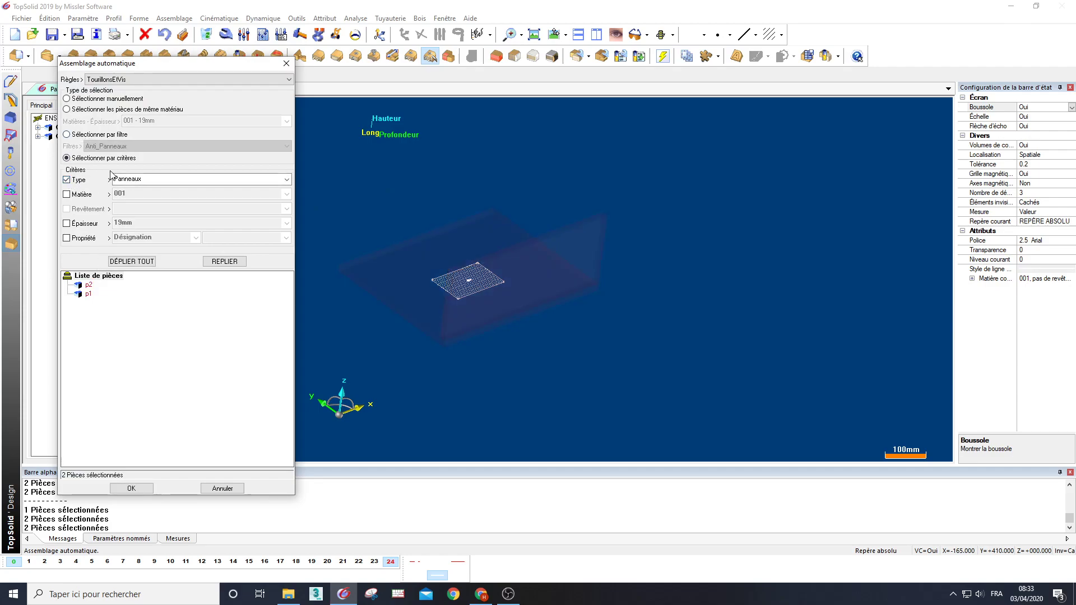
left_click(149, 82)
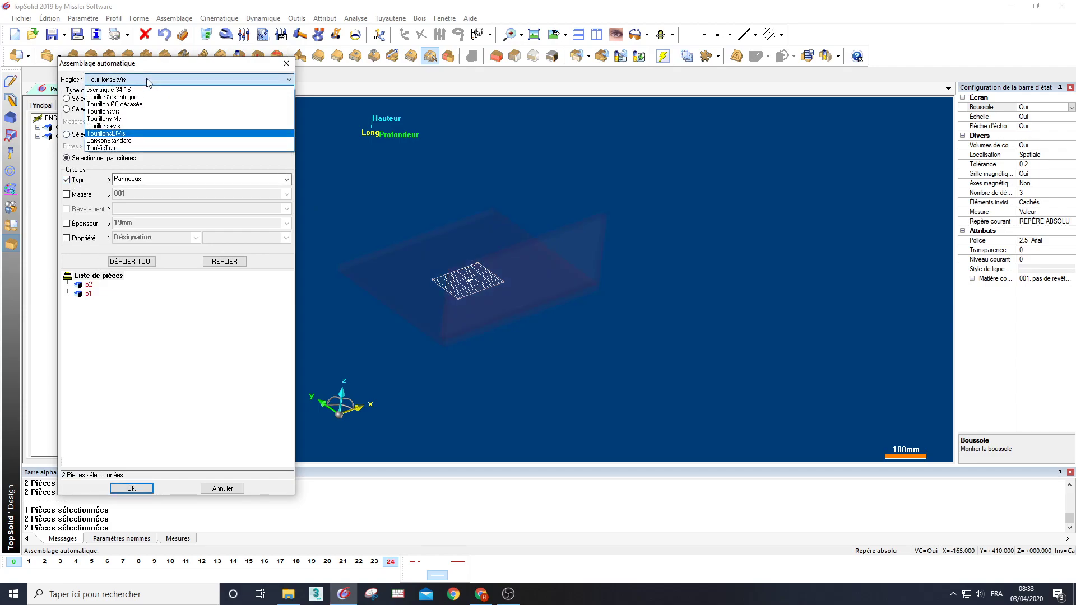
left_click(135, 148)
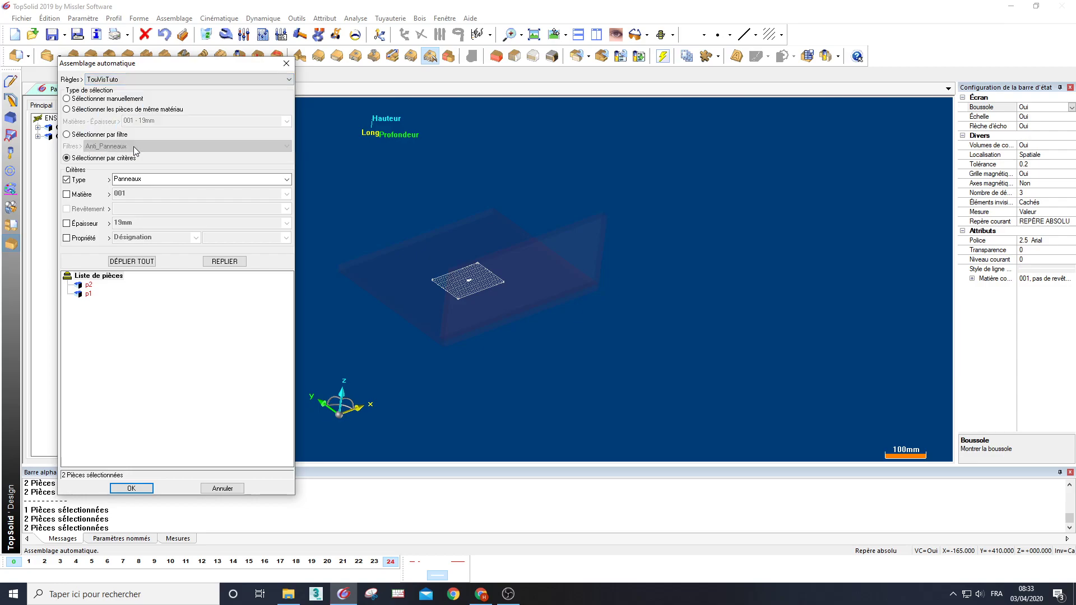
left_click(131, 489)
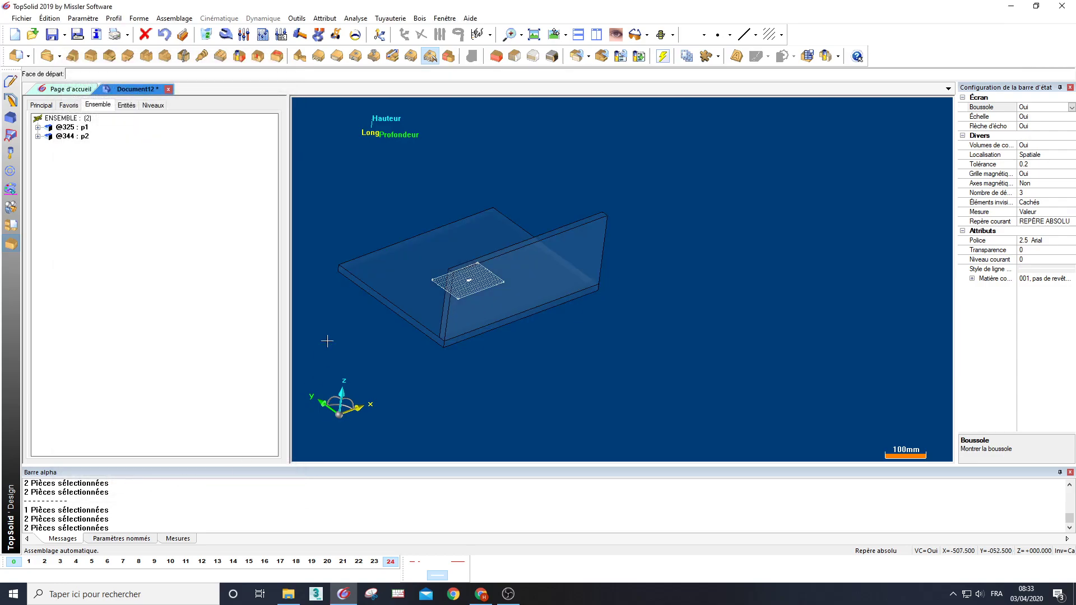
Step: Use the horizontal panel's narrow end face as the start face, accept the centring direction, and complete the dowel and screw assembly
left_click(401, 311)
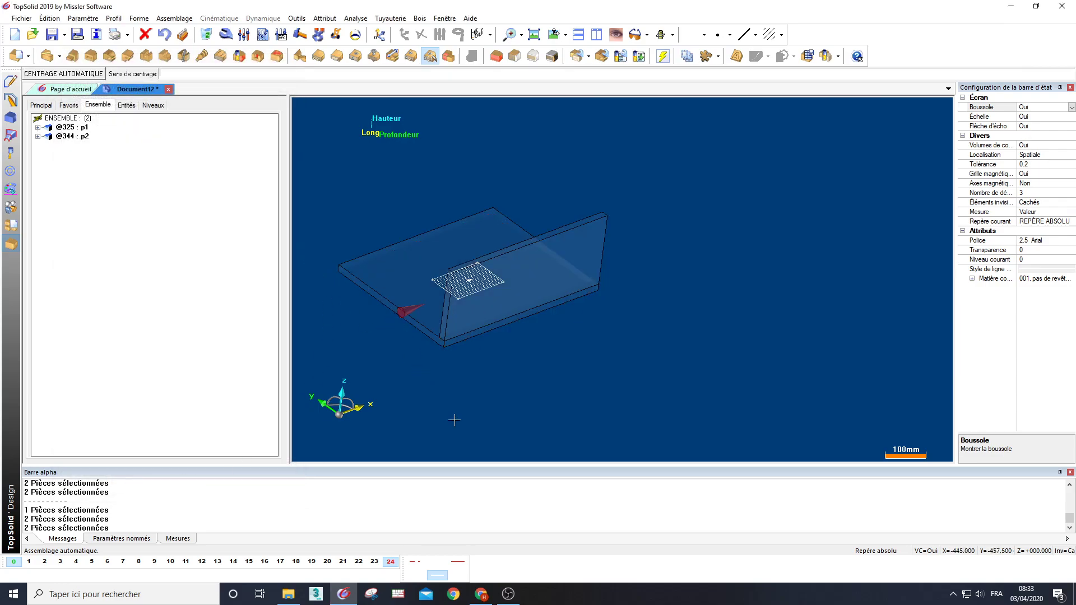
left_click(515, 401)
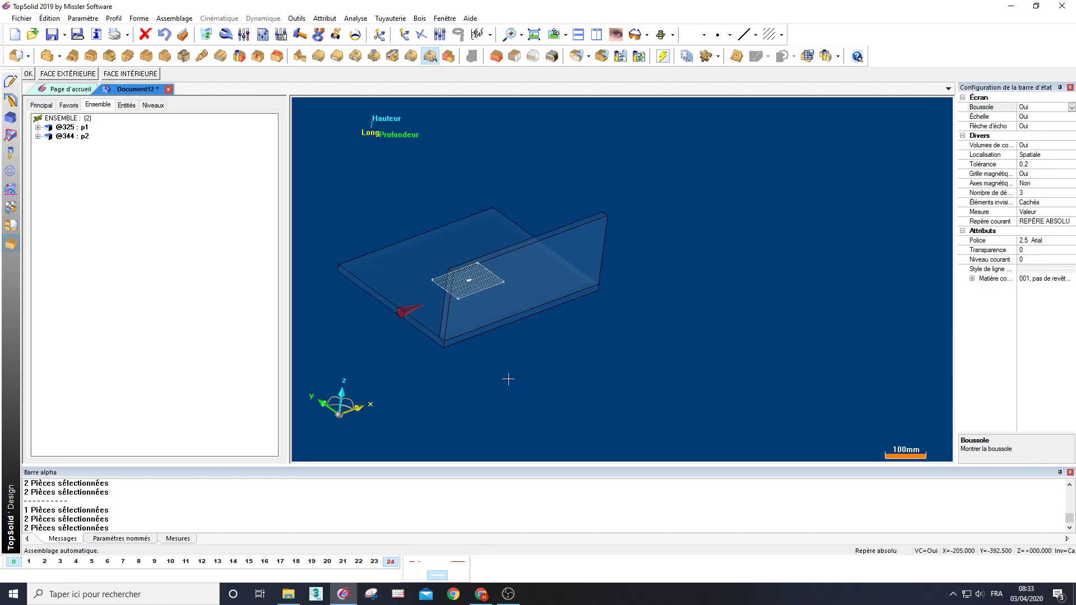
middle_click(509, 379)
middle_click_drag(471, 341, 472, 342)
scroll(470, 342, "up", 3)
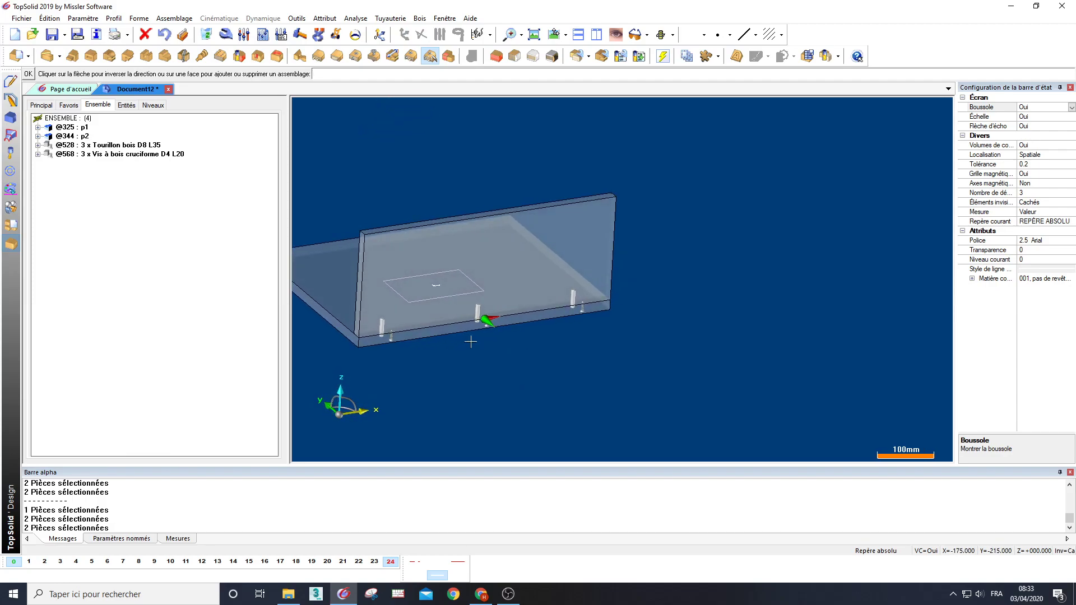
middle_click(508, 350)
scroll(507, 350, "down", 1)
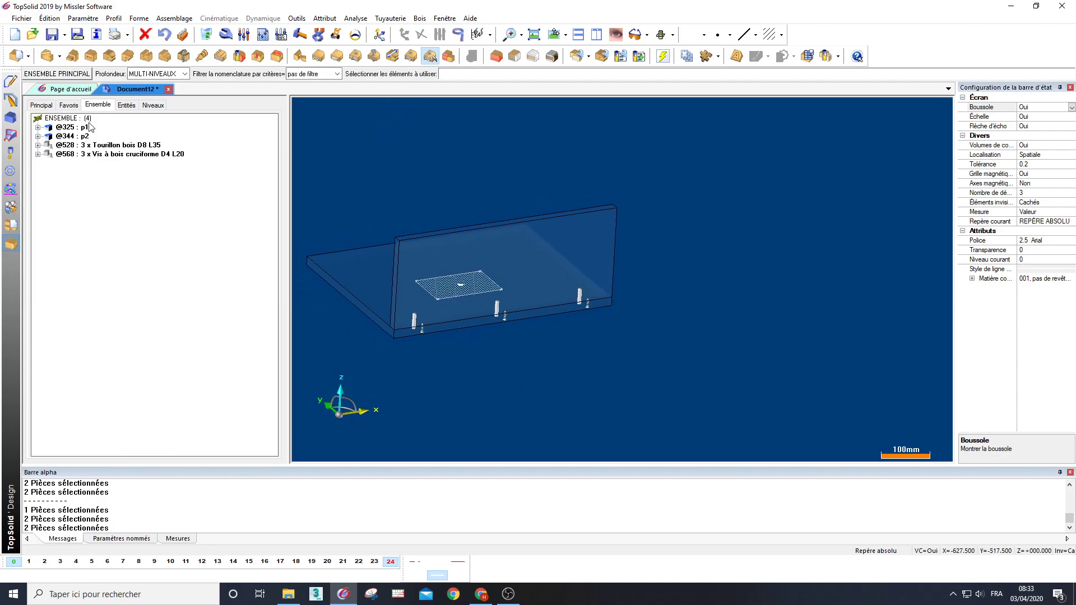
Step: Set the length parameter L to 200 mm and check how the dowels and screws adapt along the panel joint
left_click(127, 105)
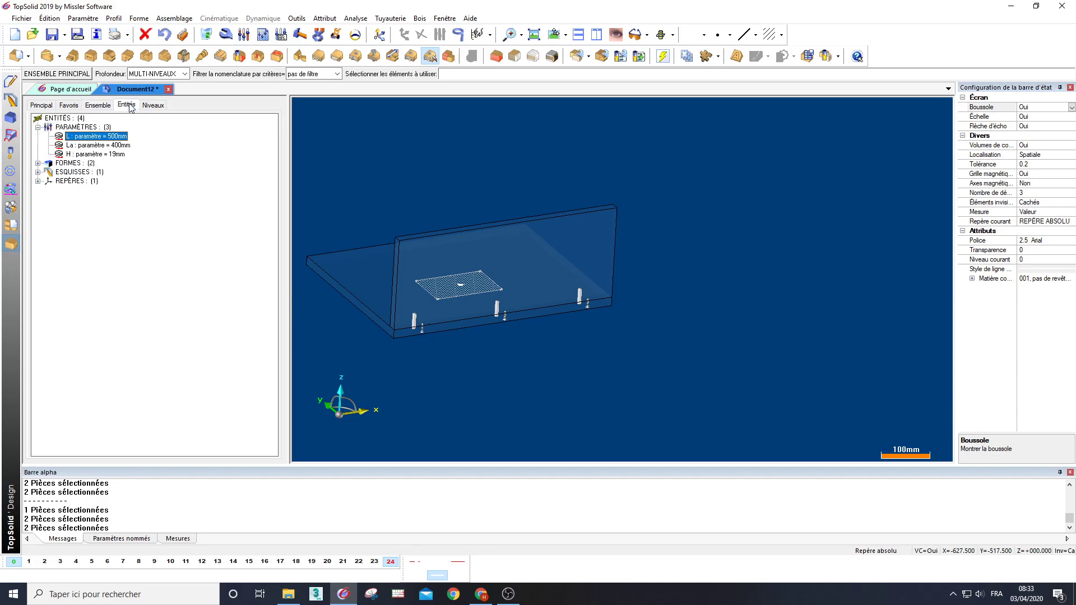
double_click(112, 136)
type("200mm")
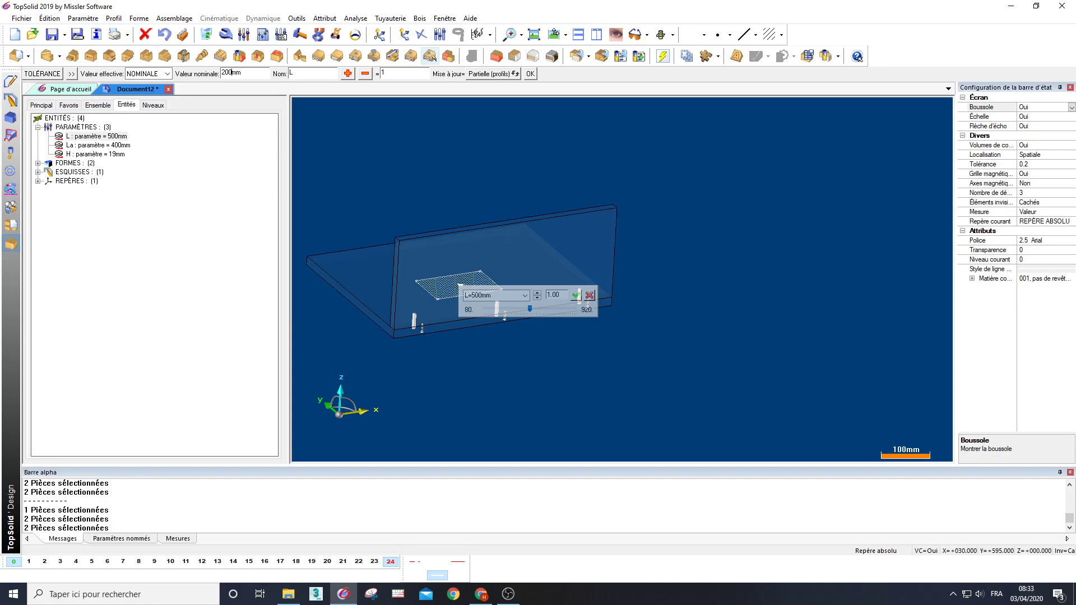
key("Return")
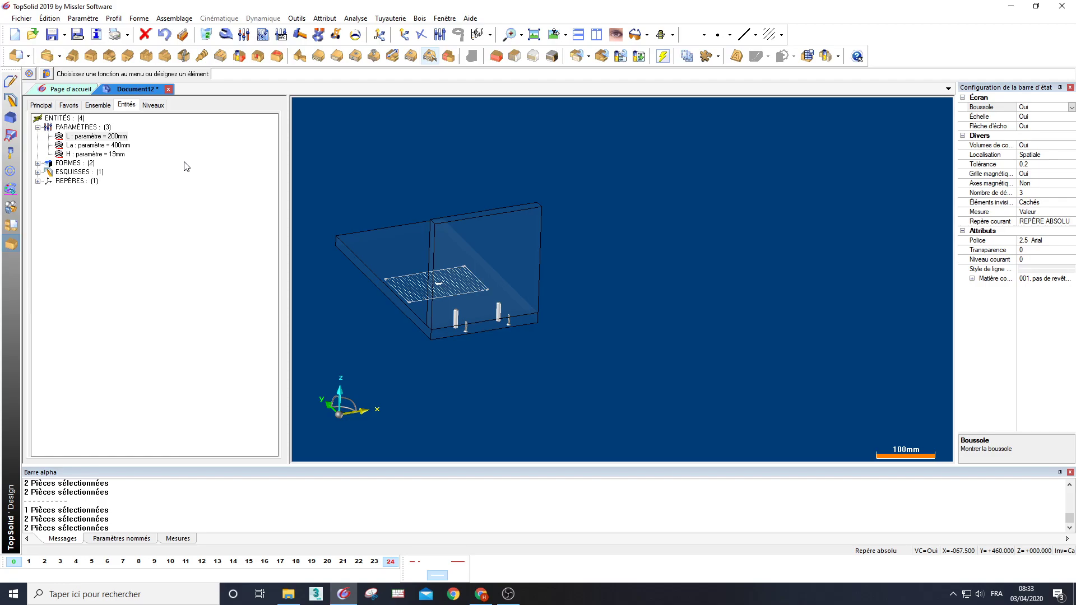
middle_click_drag(515, 346, 574, 352)
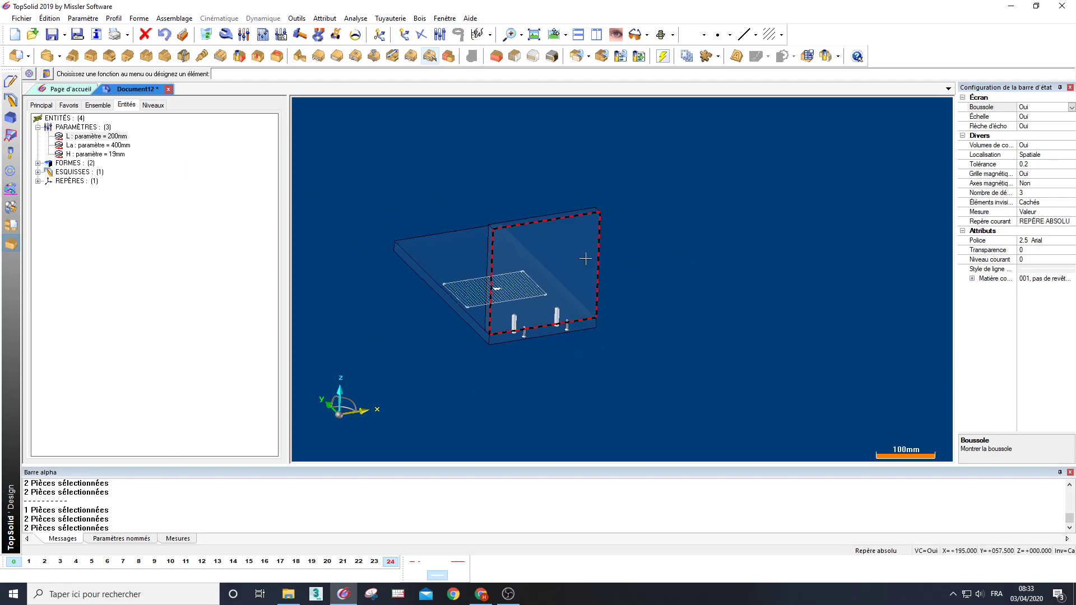
middle_click_drag(653, 289, 683, 279)
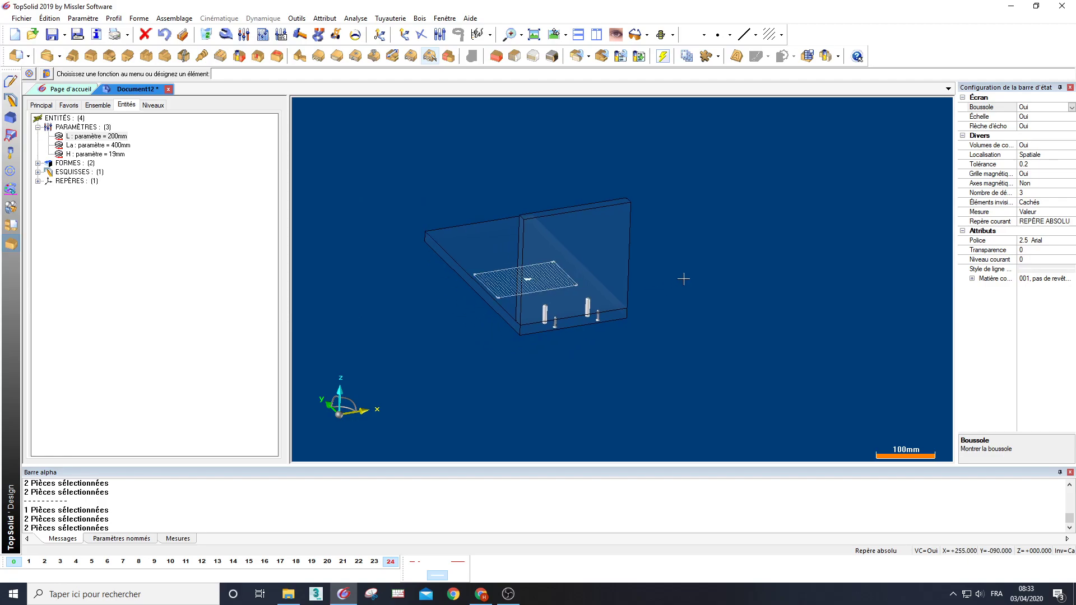